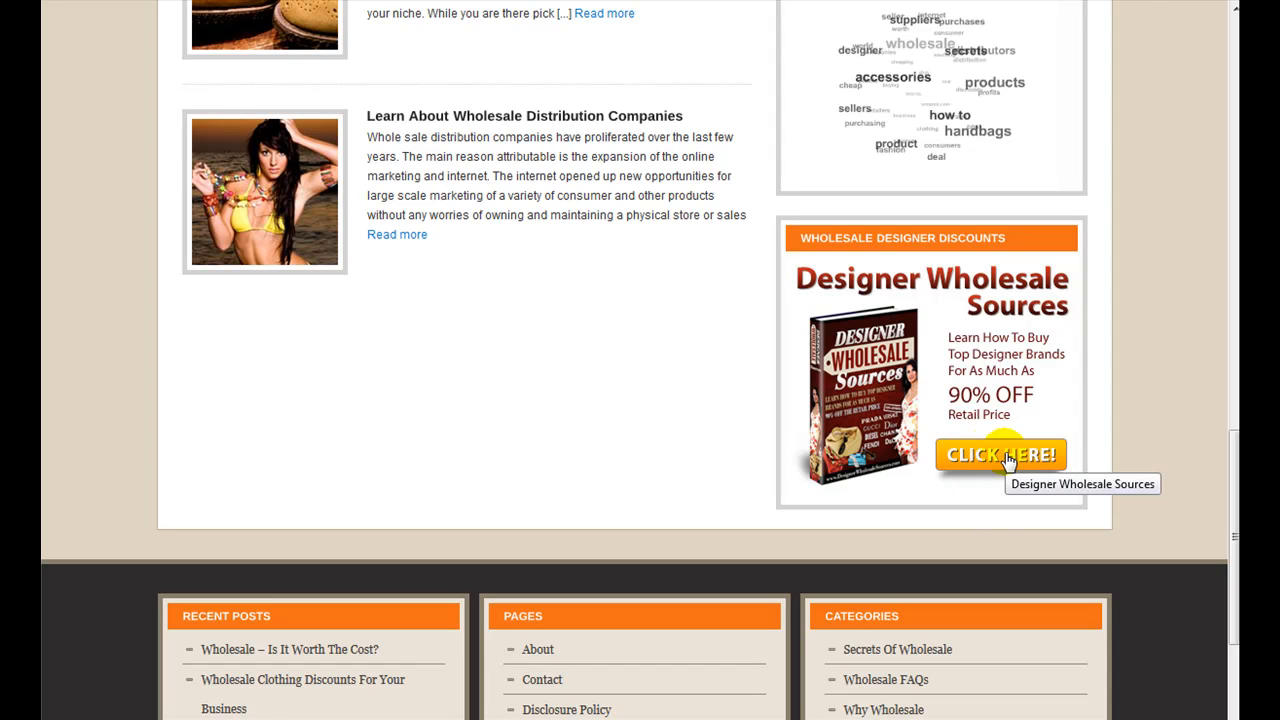
Step: Save the Designer Wholesale Sources banner image from the sidebar as 300x250.jpg
right_click(945, 355)
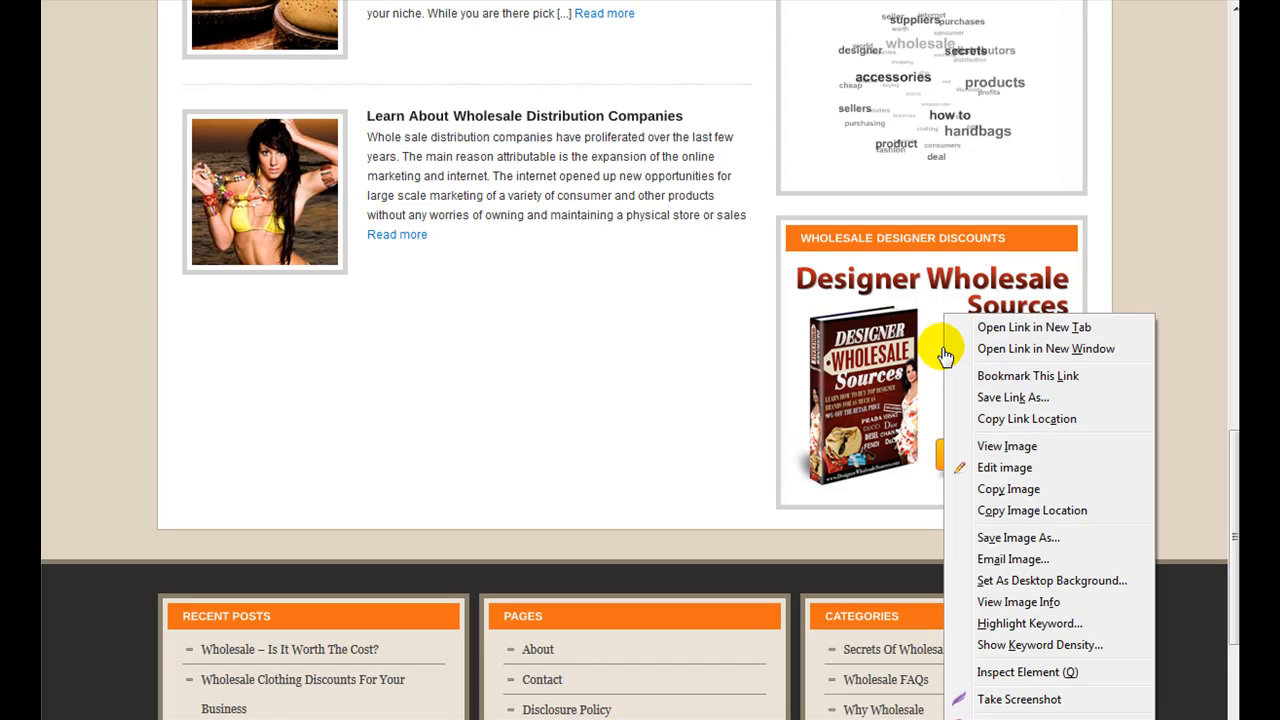
click(1015, 540)
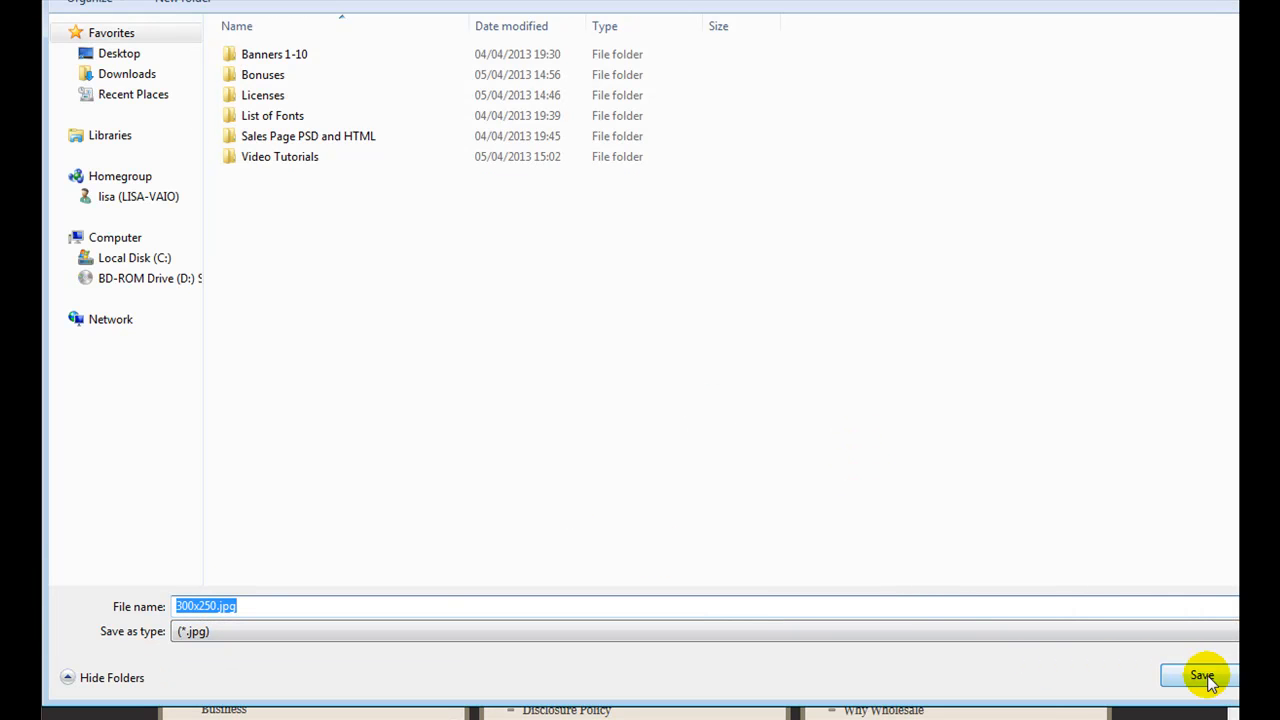
key(Return)
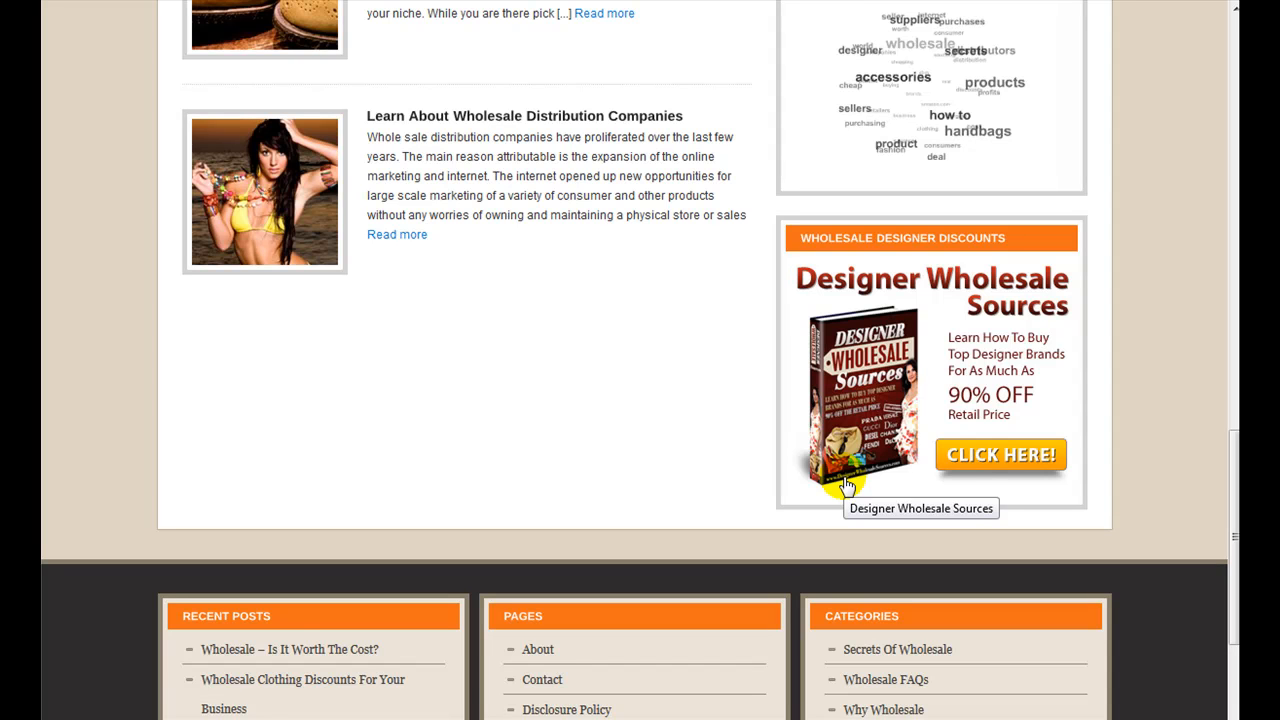
Step: Open the sales page linked from the Designer Wholesale Sources banner and pause its video
click(913, 353)
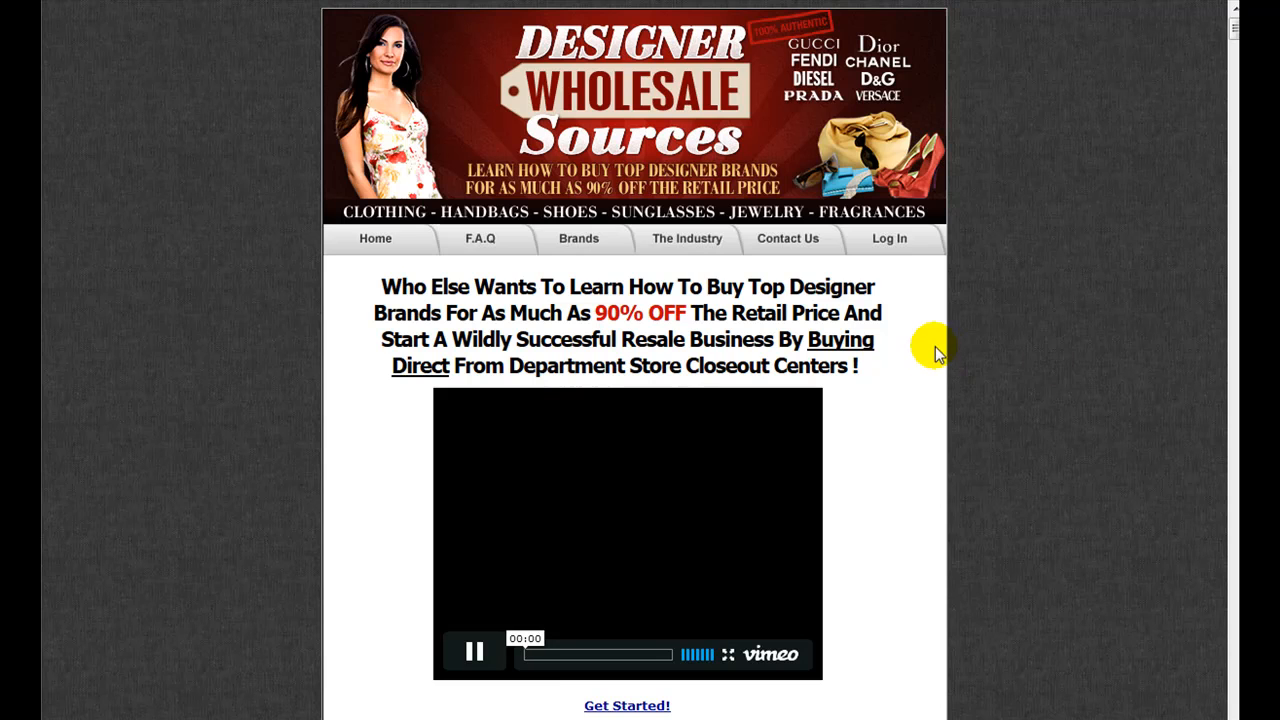
scroll(947, 366, down, 2)
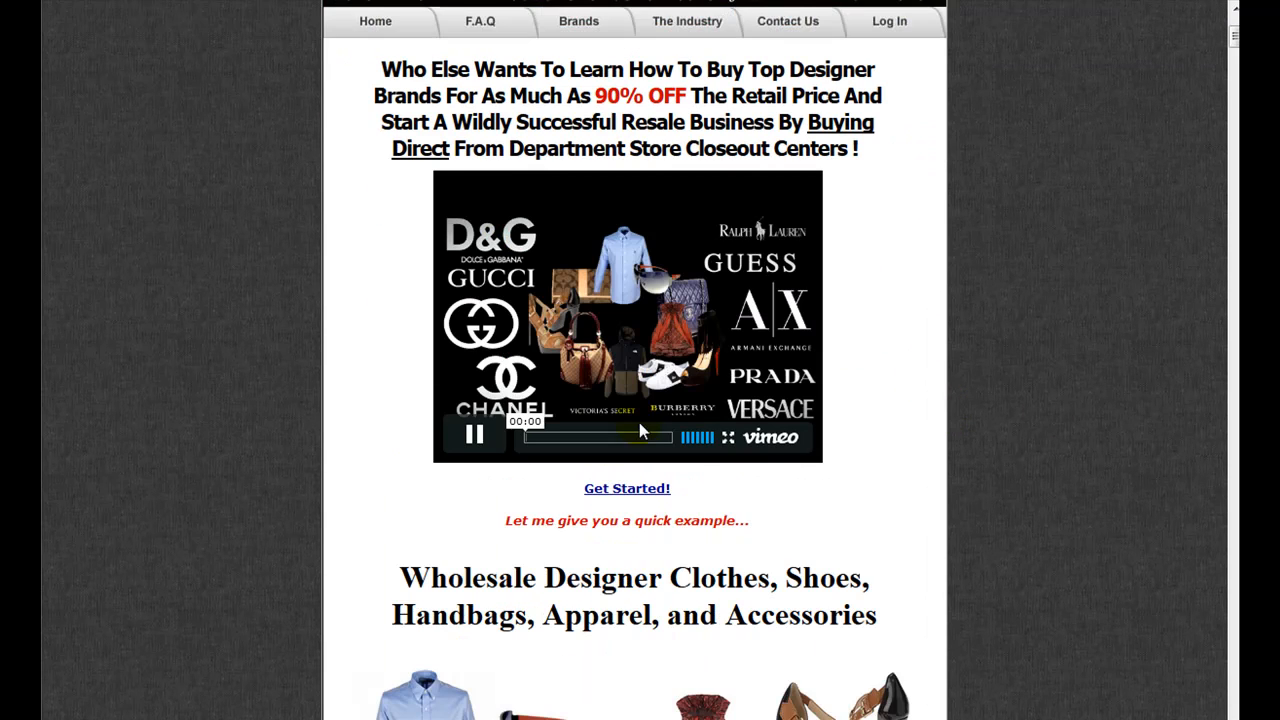
click(475, 437)
scroll(1100, 294, down, 5)
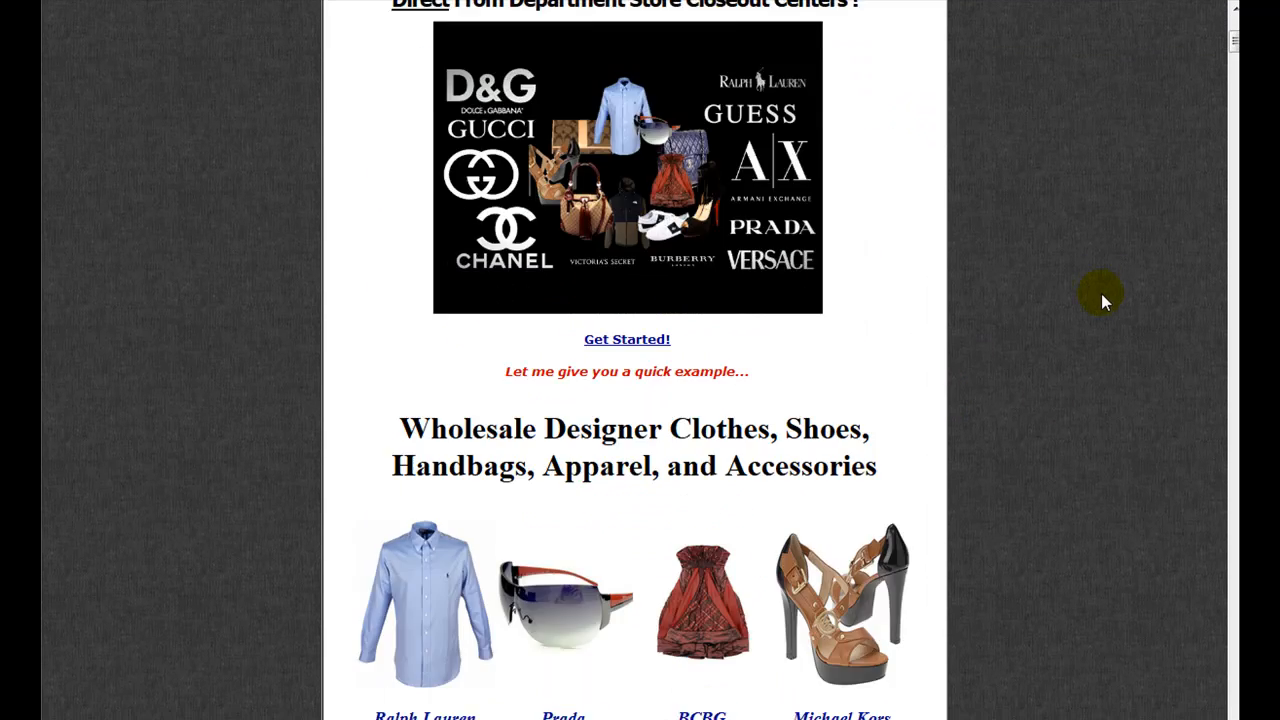
Step: Save the ebook cover image from the sales page as MO-DWS-ebook-1-256.jpg
drag(1234, 50, 1234, 183)
scroll(840, 220, up, 2)
right_click(447, 250)
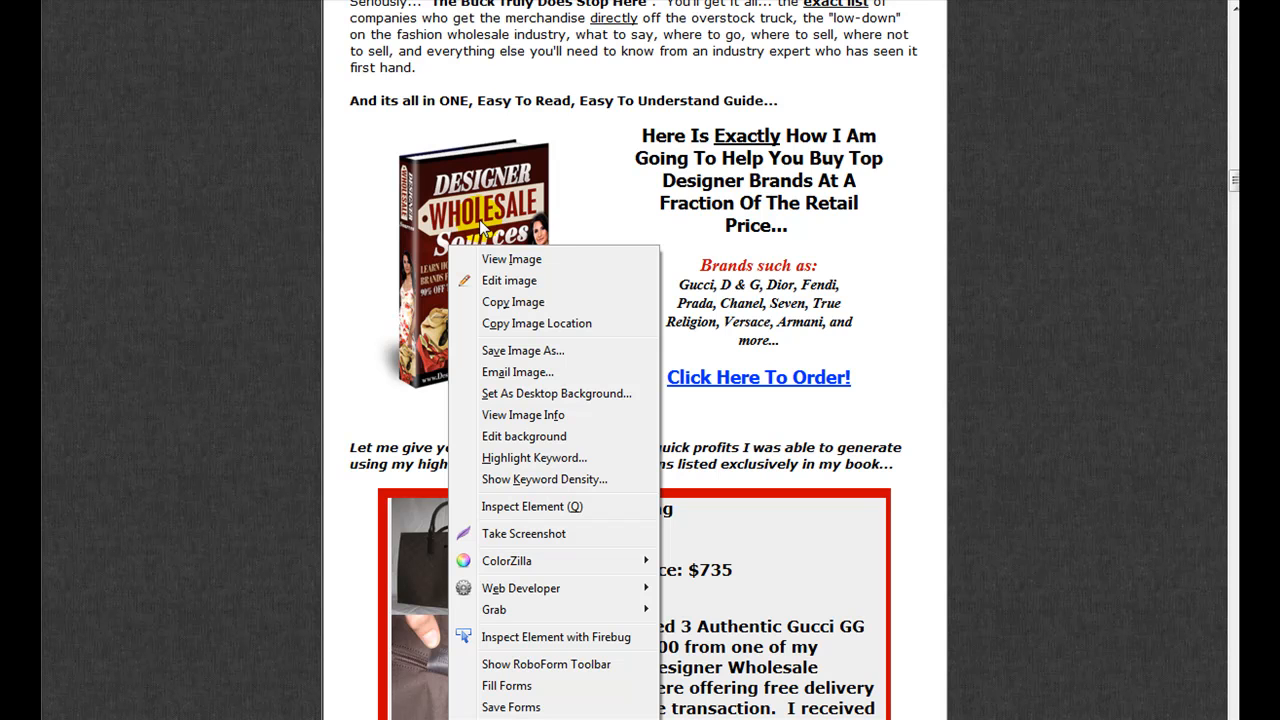
right_click(481, 214)
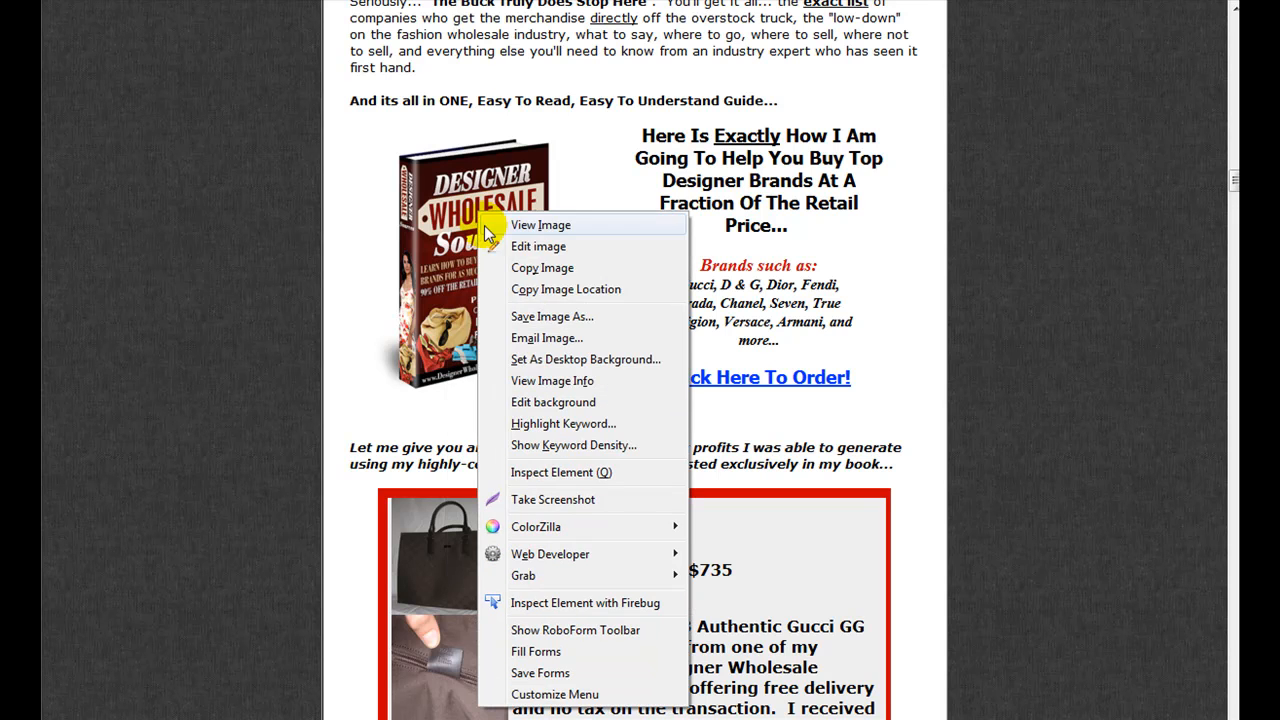
click(540, 315)
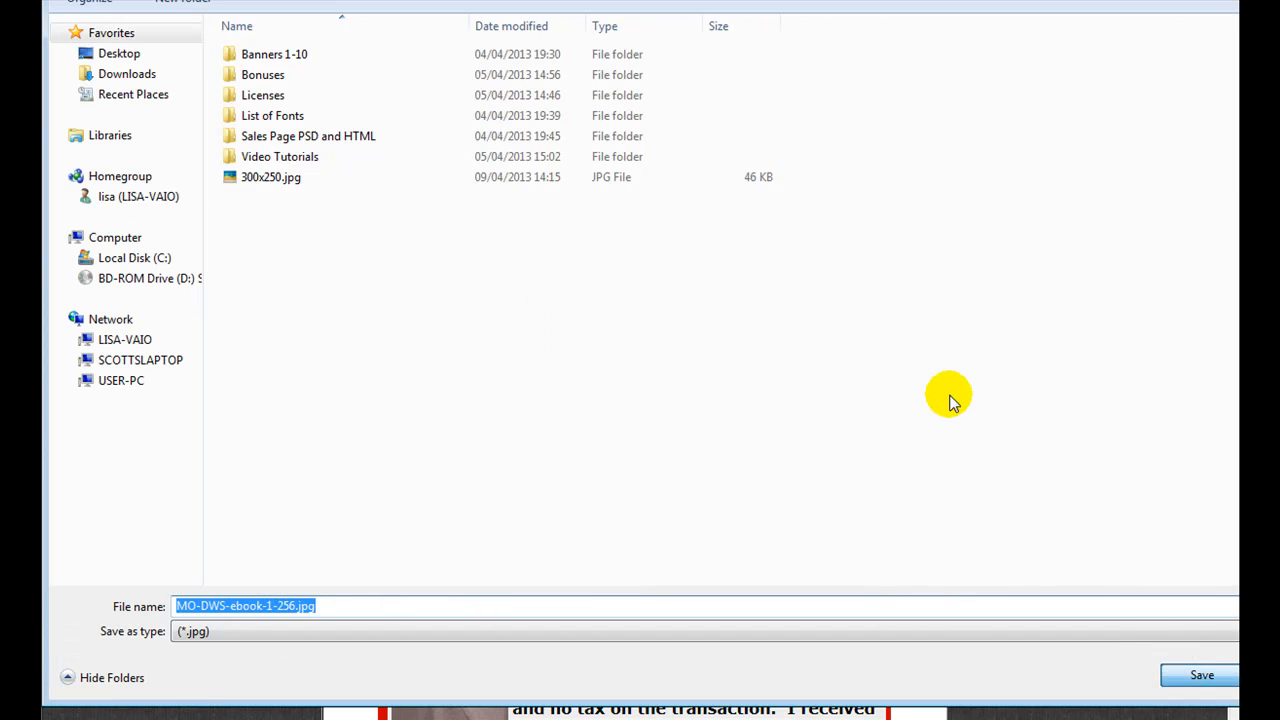
key(Return)
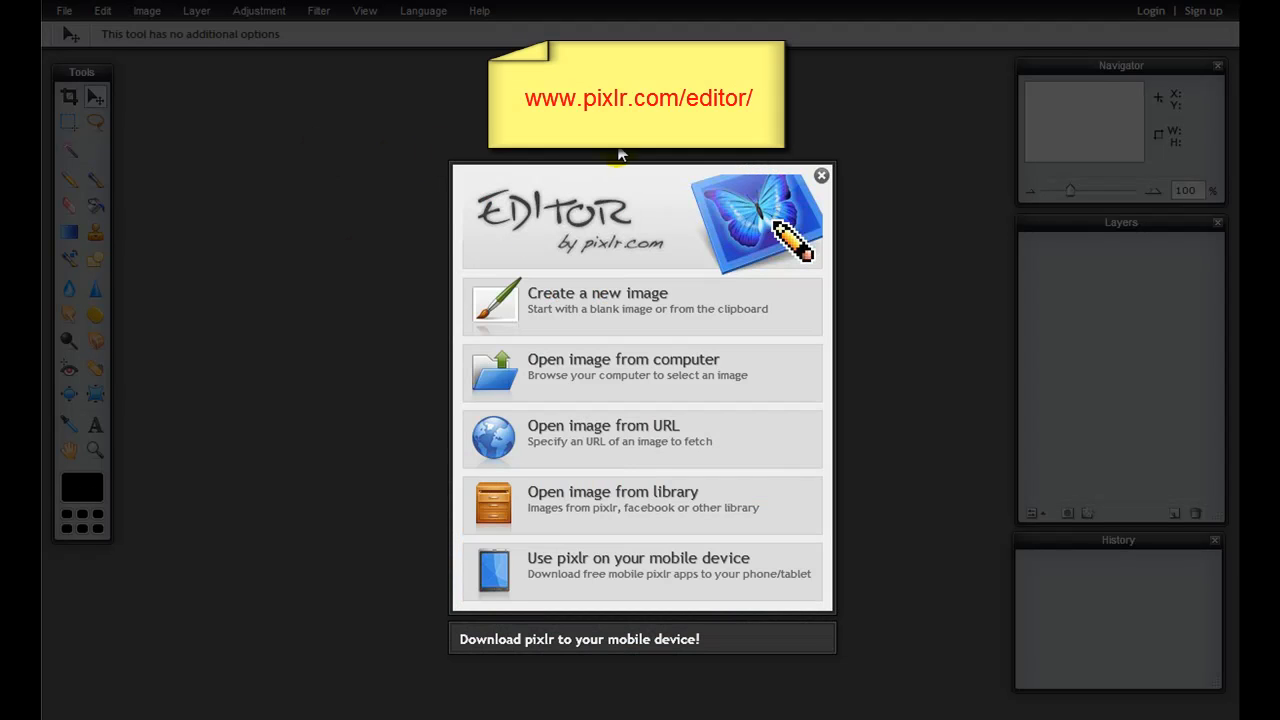
Step: In Pixlr Editor, open 300x250.jpg from the computer, then enlarge its window and place it beside the Navigator
click(600, 365)
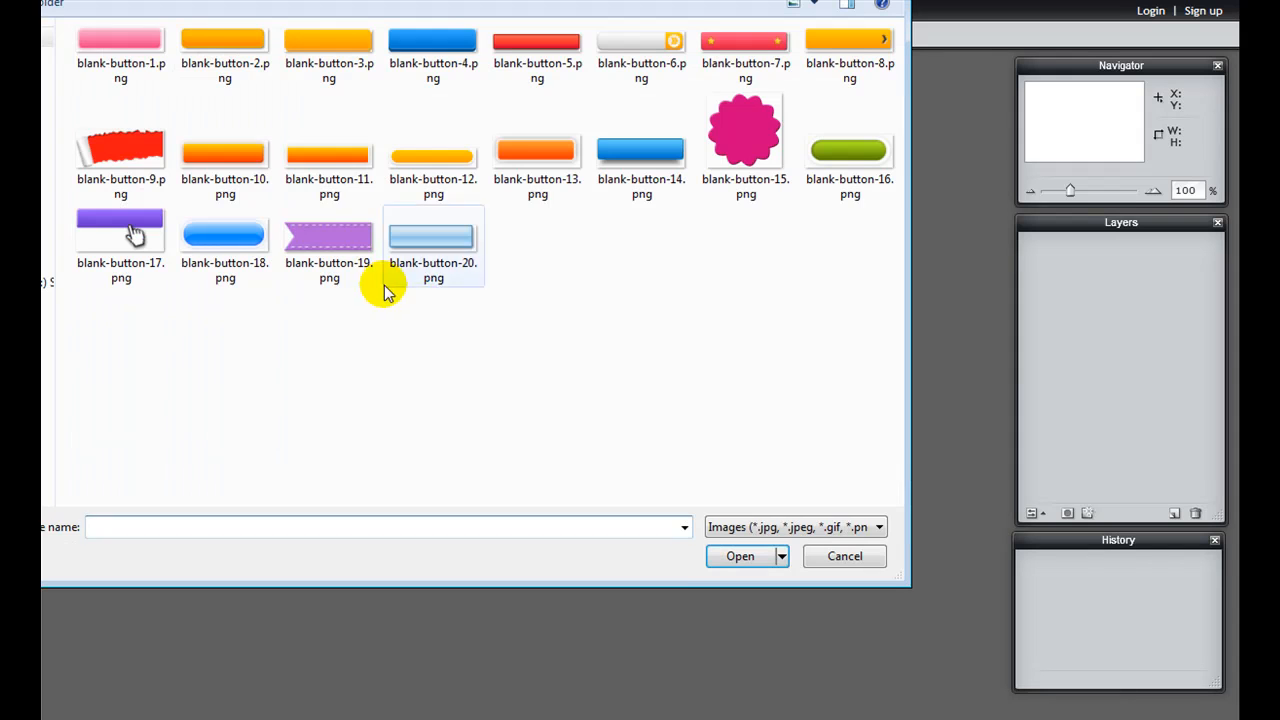
click(145, 2)
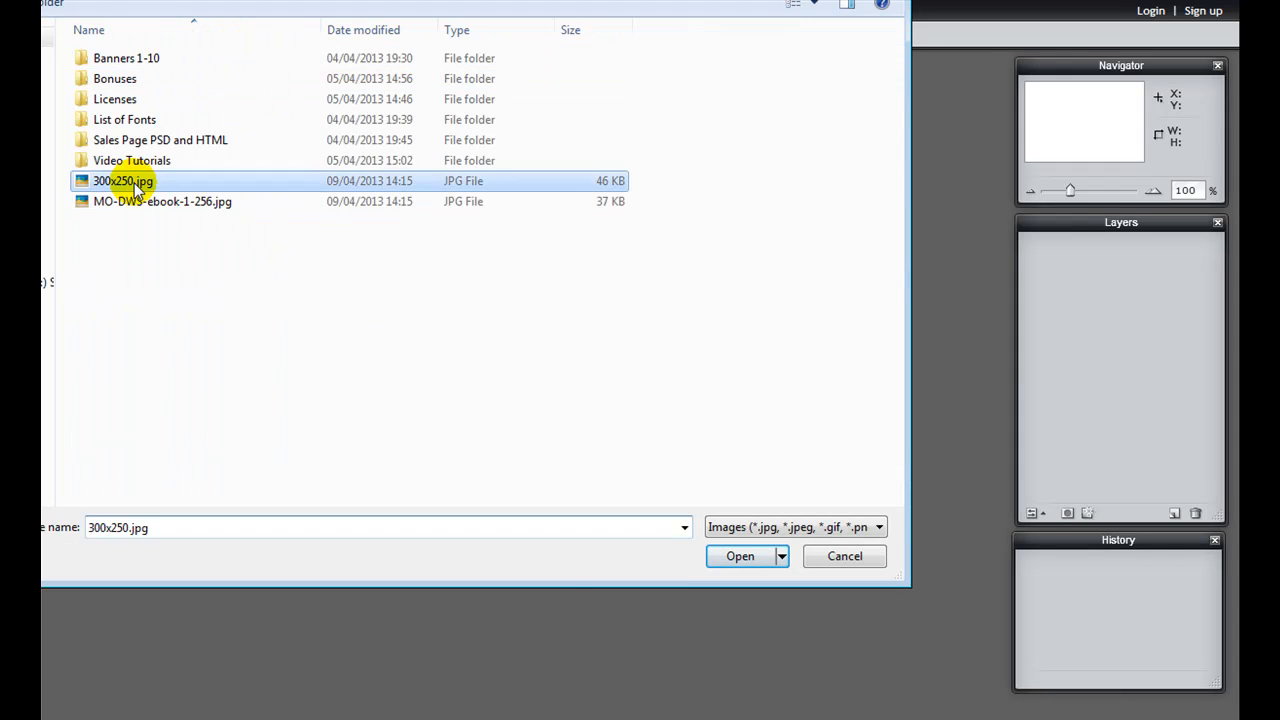
double_click(130, 181)
drag(295, 66, 786, 78)
drag(918, 333, 1015, 435)
drag(858, 76, 844, 74)
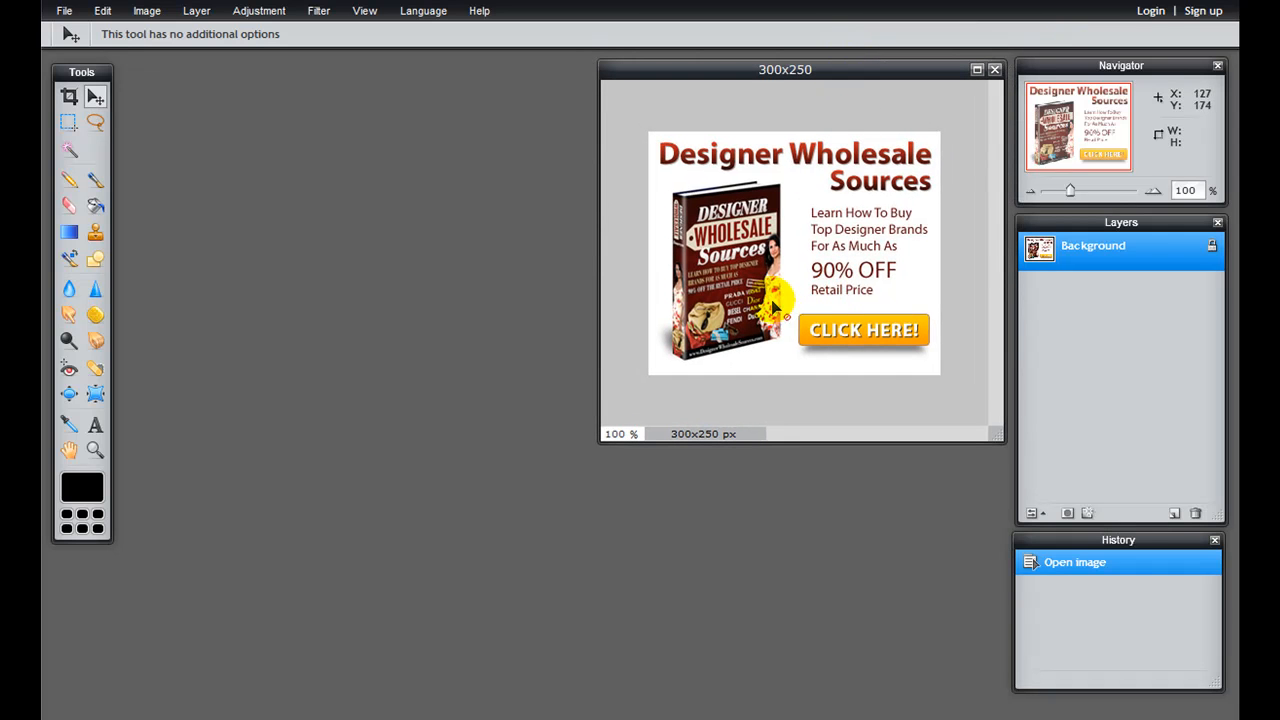
Step: Open MO-DWS-ebook-1-256.jpg and move its window below the sample banner
click(70, 13)
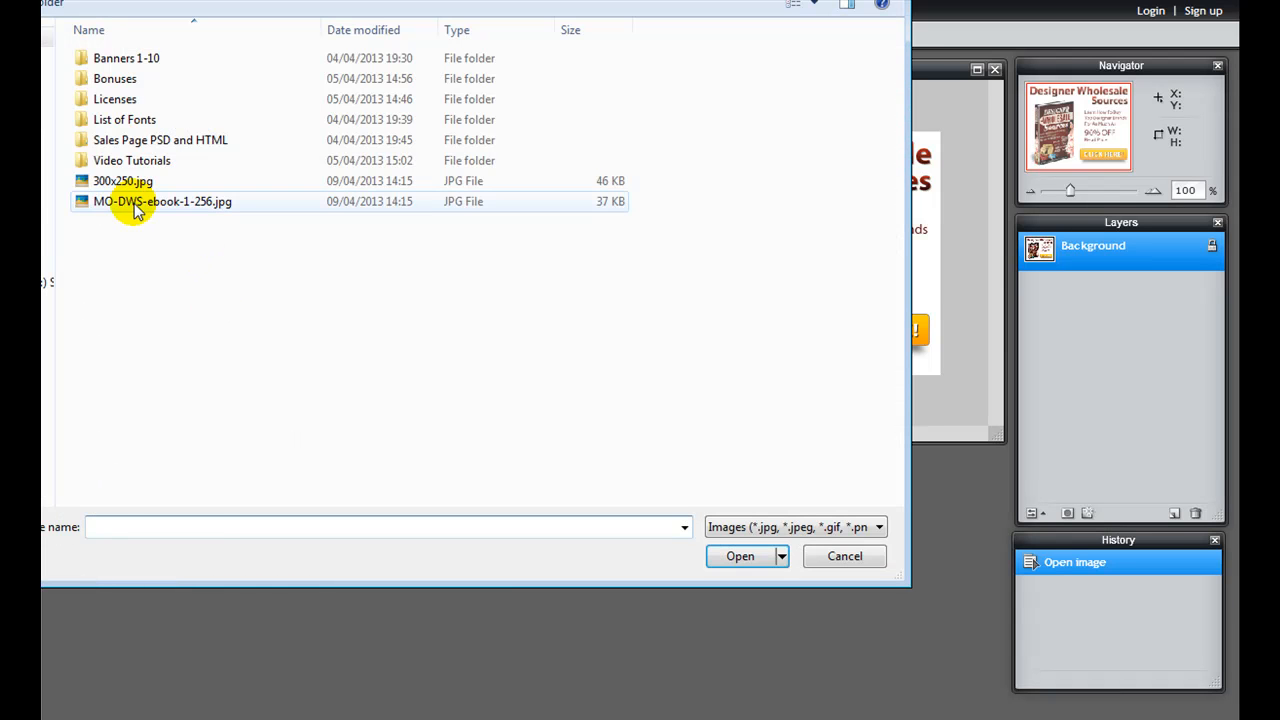
double_click(129, 203)
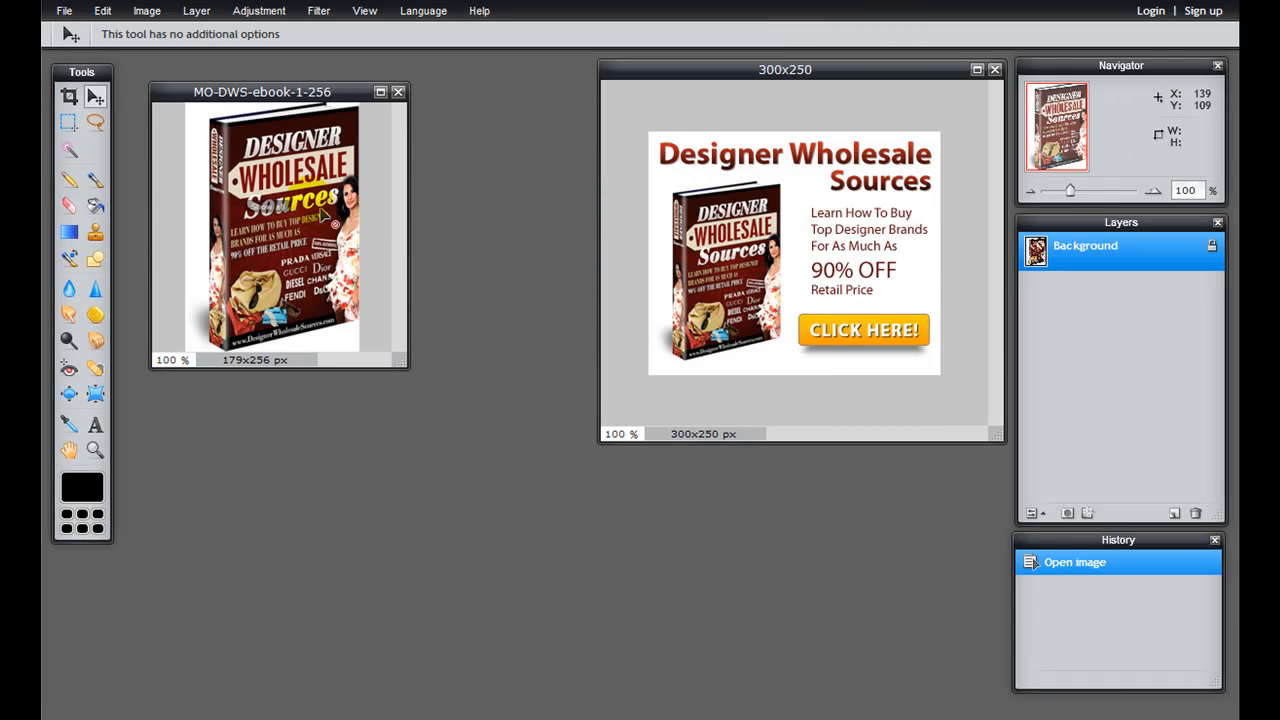
drag(271, 89, 781, 433)
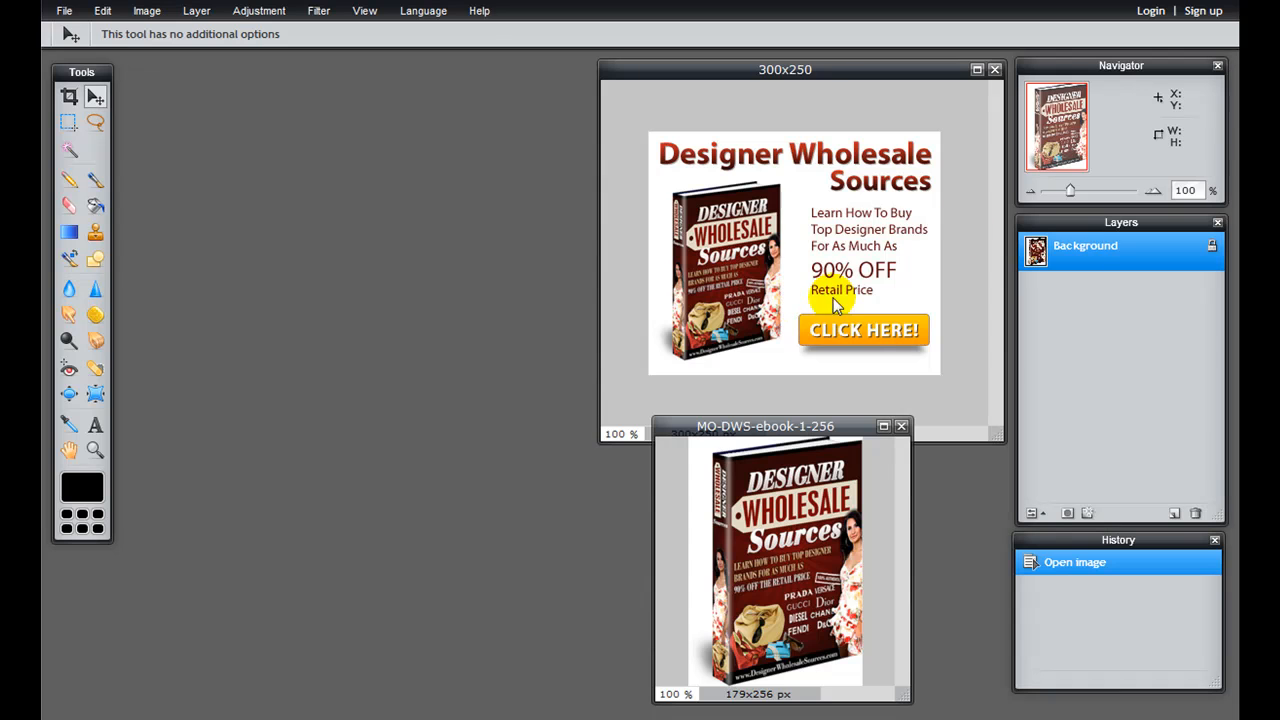
Step: Start a new image using the Medium Recangle 300 x 250 preset
click(64, 11)
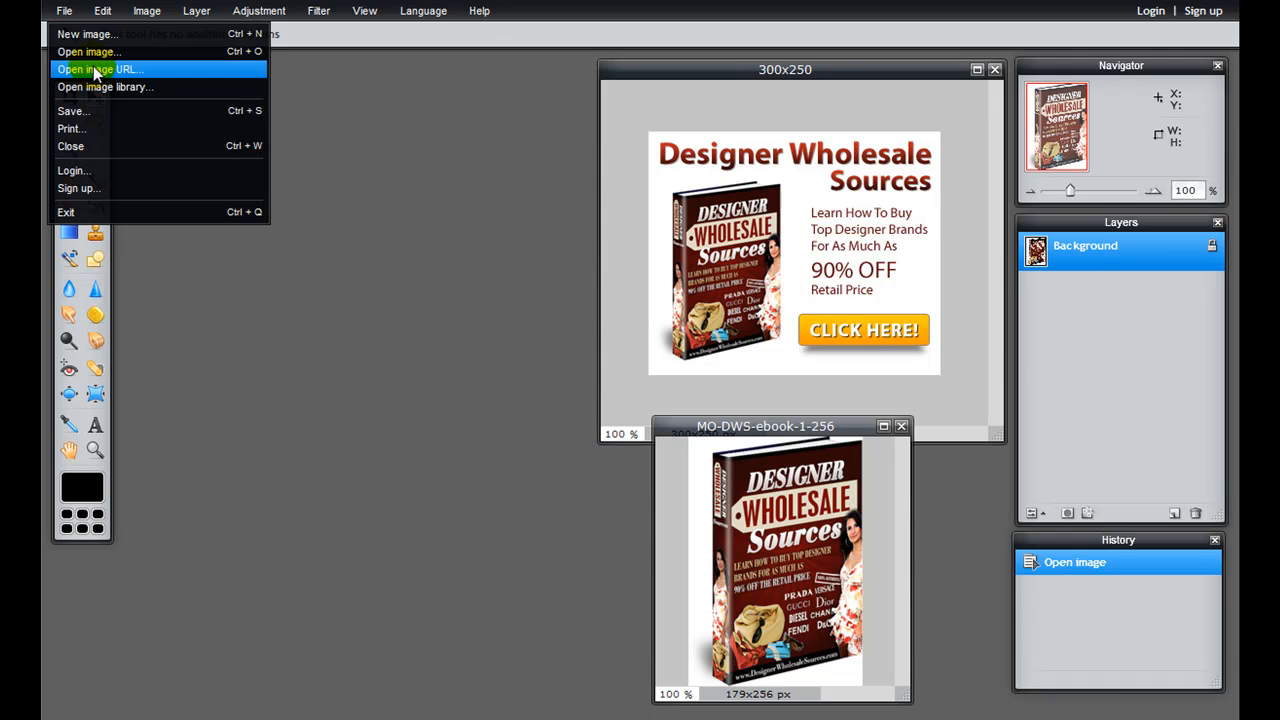
click(88, 34)
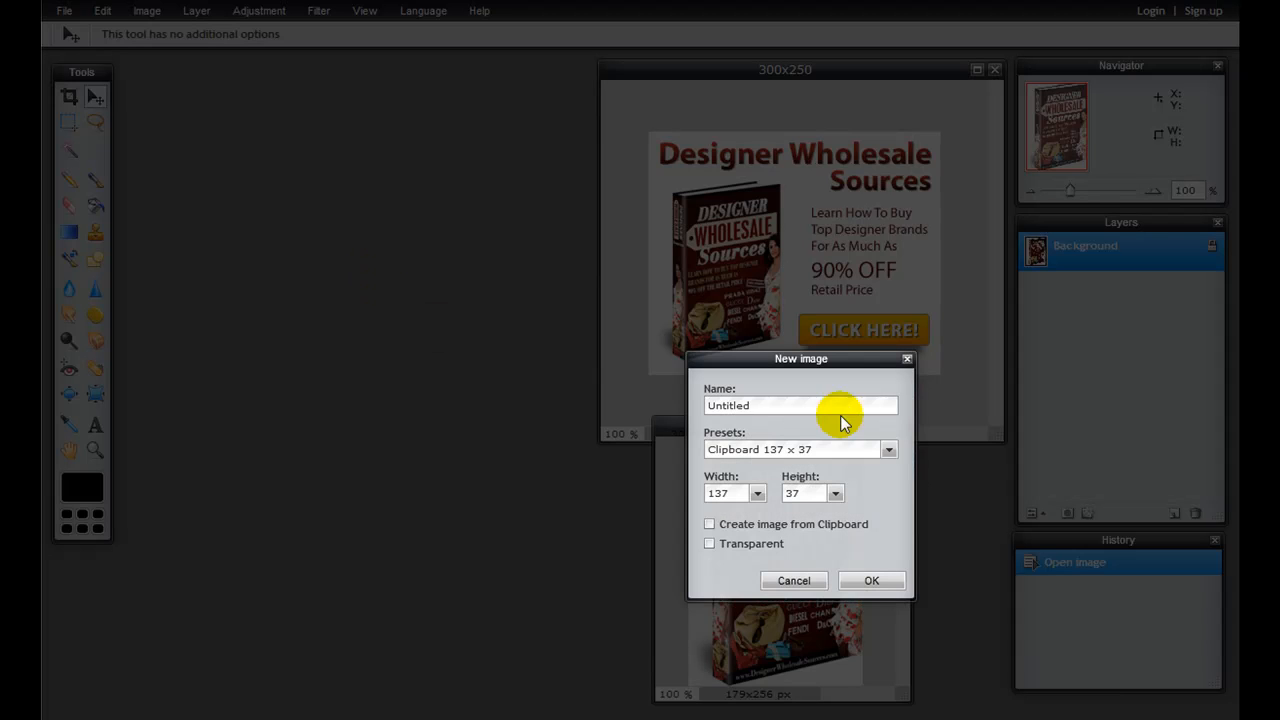
drag(810, 360, 372, 114)
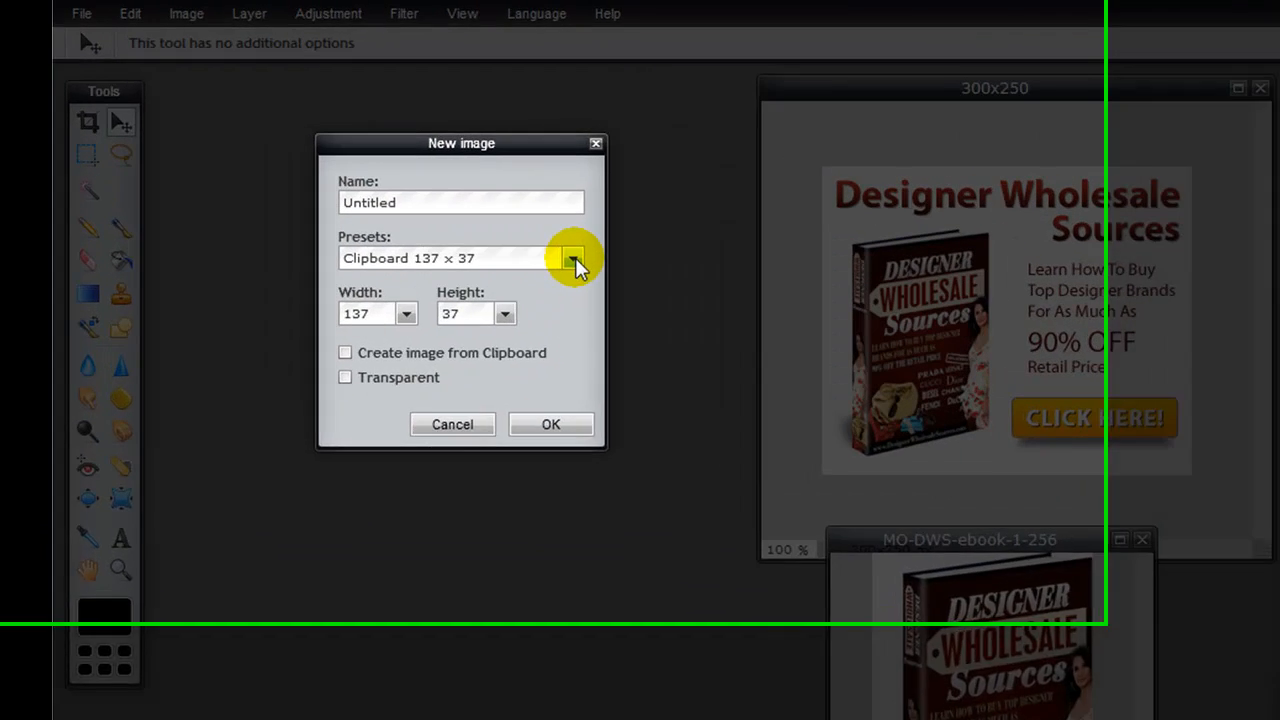
click(452, 204)
drag(668, 355, 675, 428)
drag(674, 471, 674, 475)
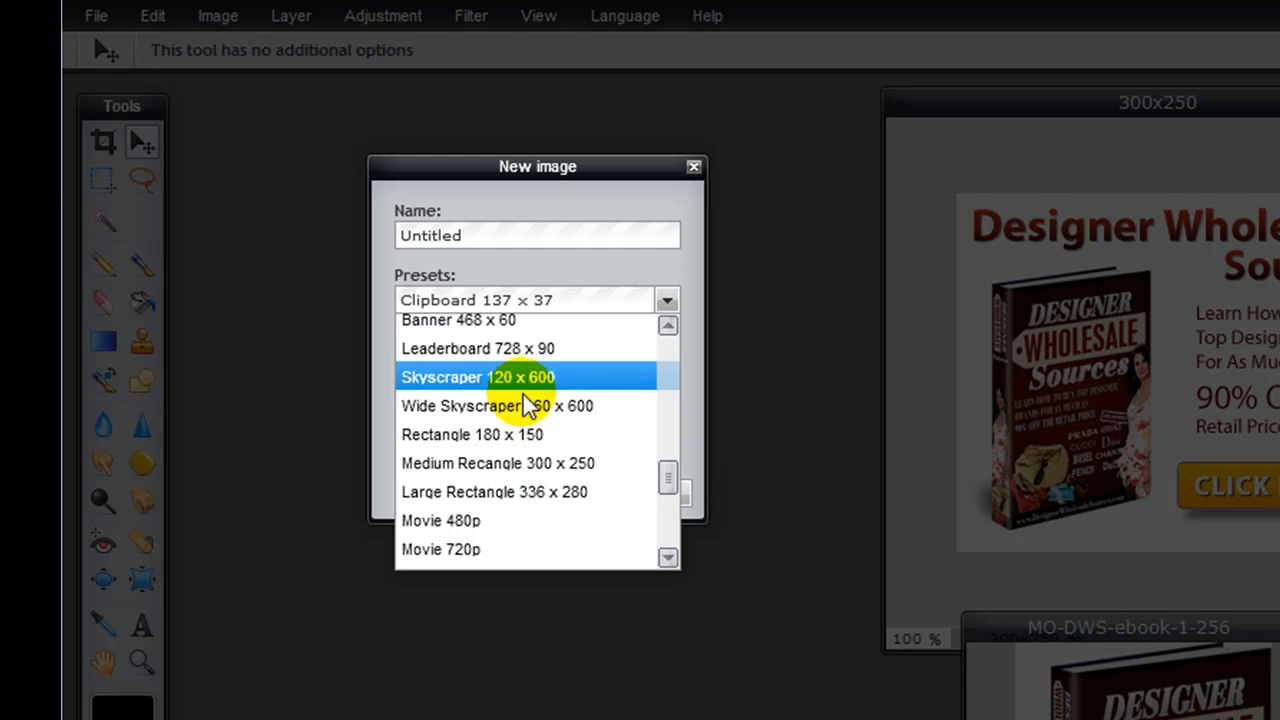
click(548, 468)
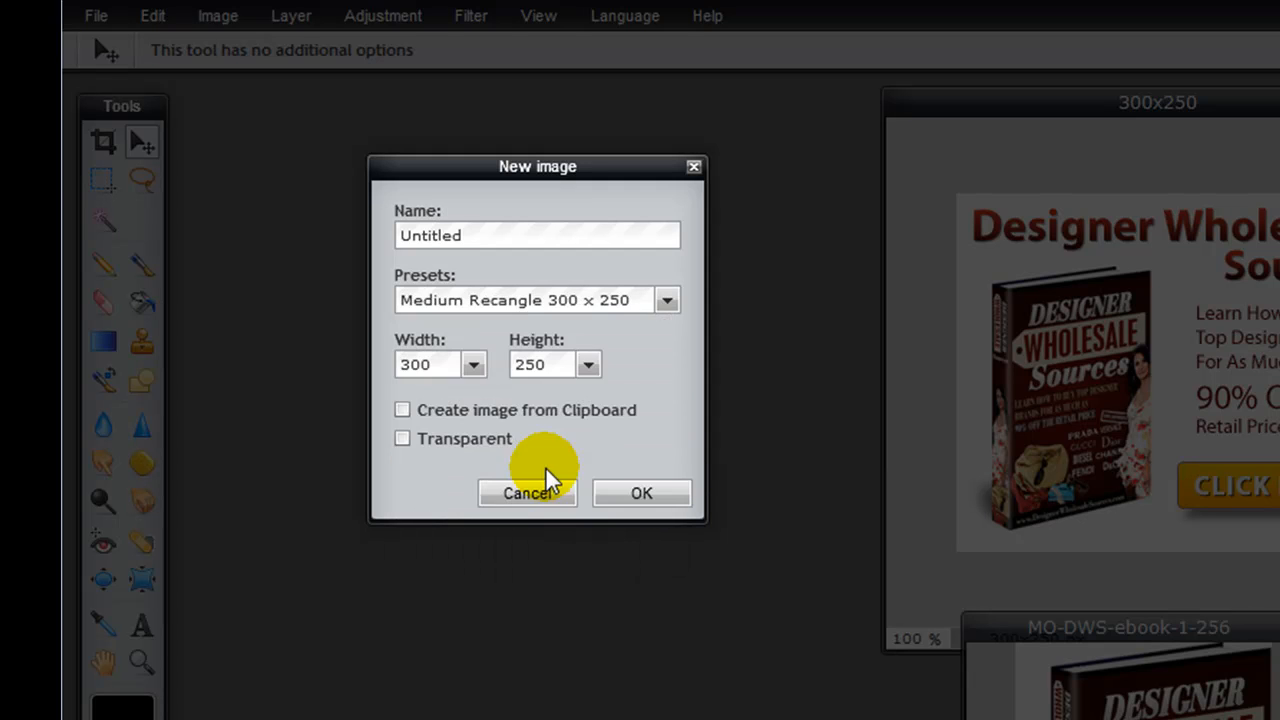
Step: Name the new image designer-wholesale-sources-300x250 and create it
double_click(491, 235)
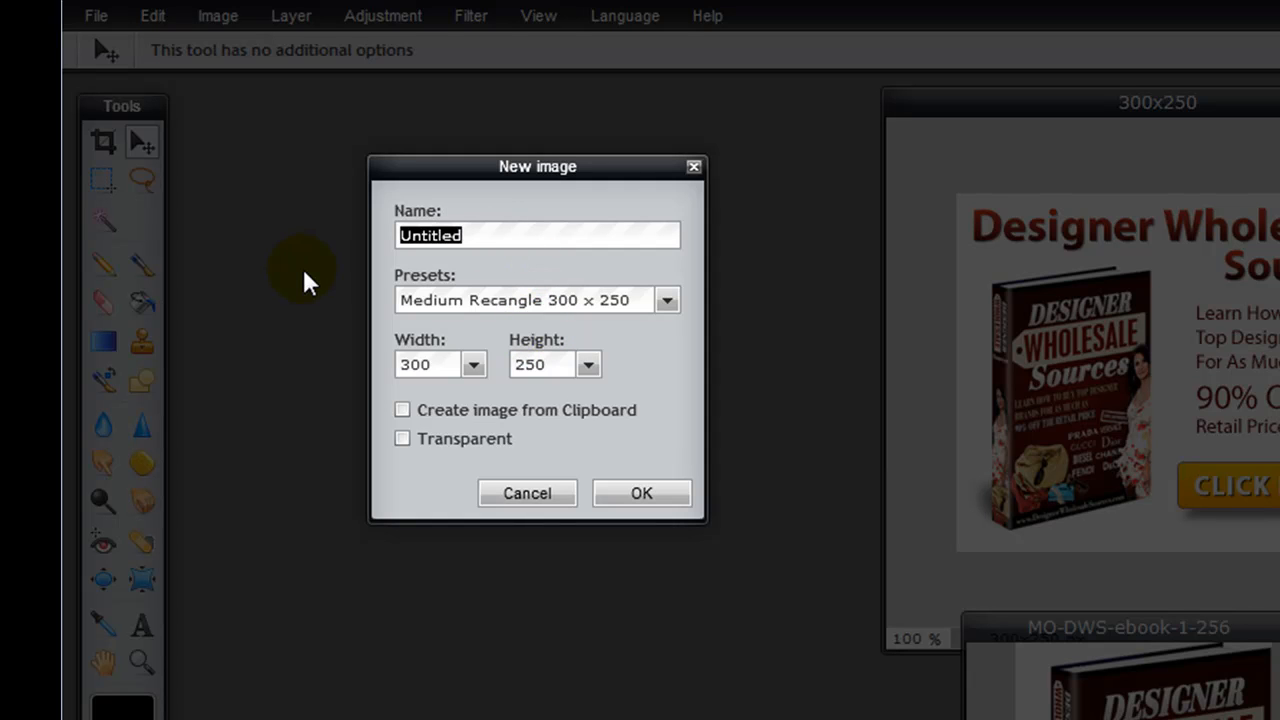
text(desig)
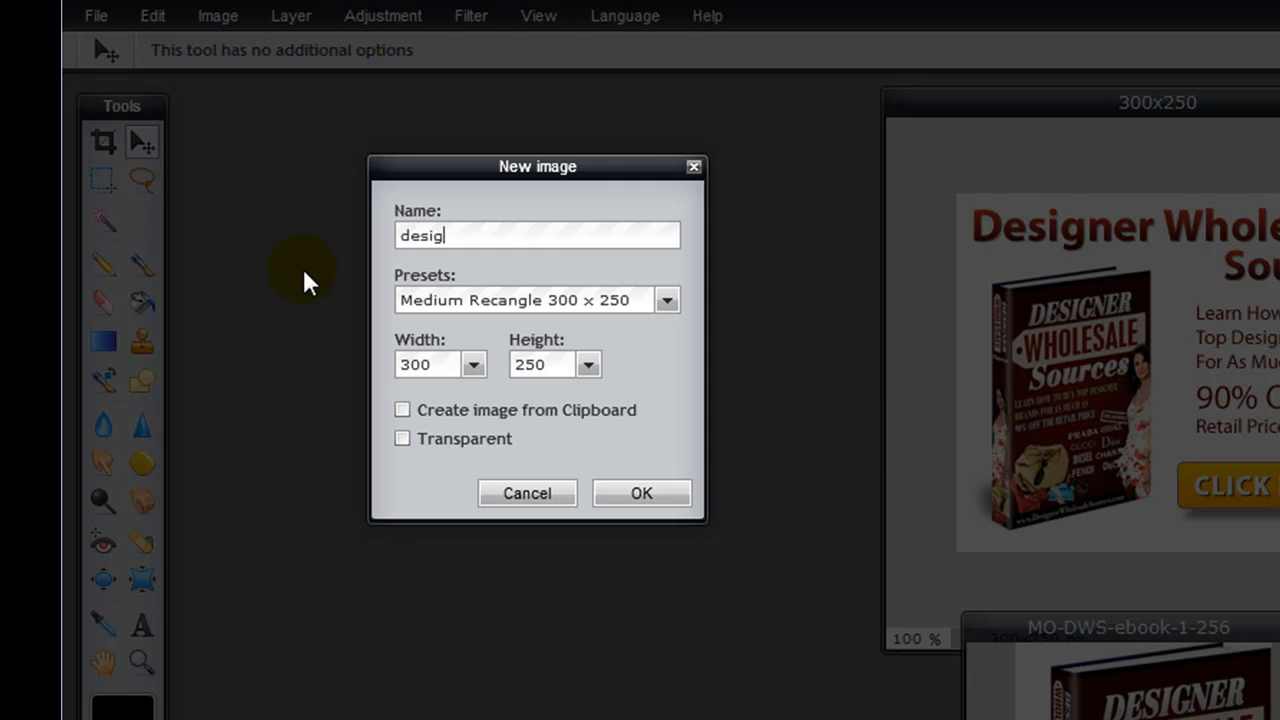
text(ner-wholesale-sources)
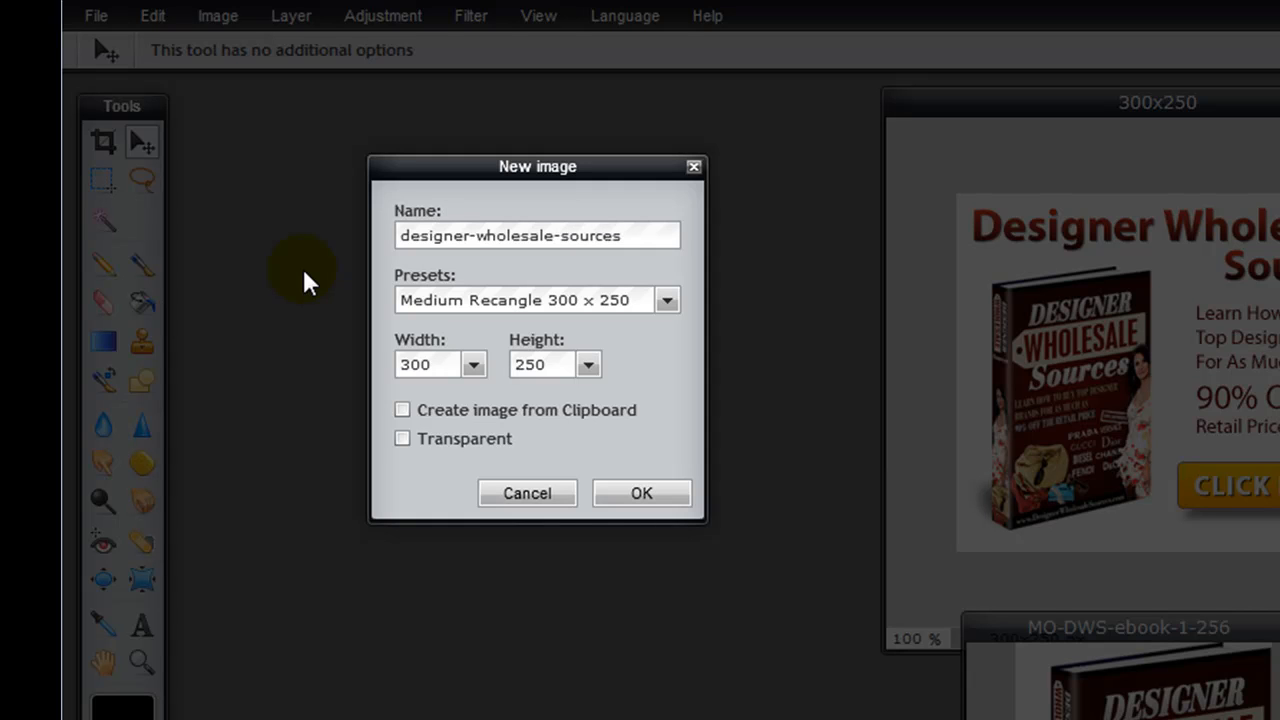
text(-300x250)
mouse_move(497, 240)
mouse_down()
mouse_move(357, 240)
mouse_move(515, 258)
mouse_up()
drag(621, 235, 650, 238)
click(648, 239)
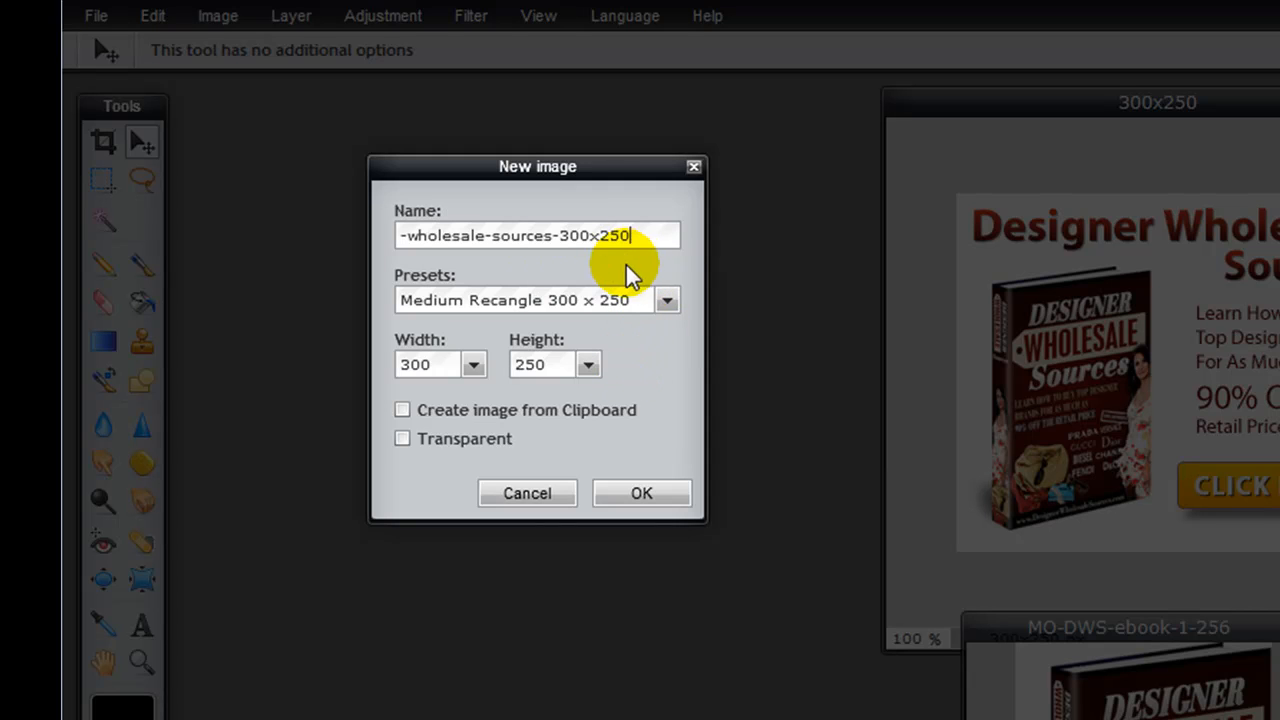
drag(632, 236, 491, 236)
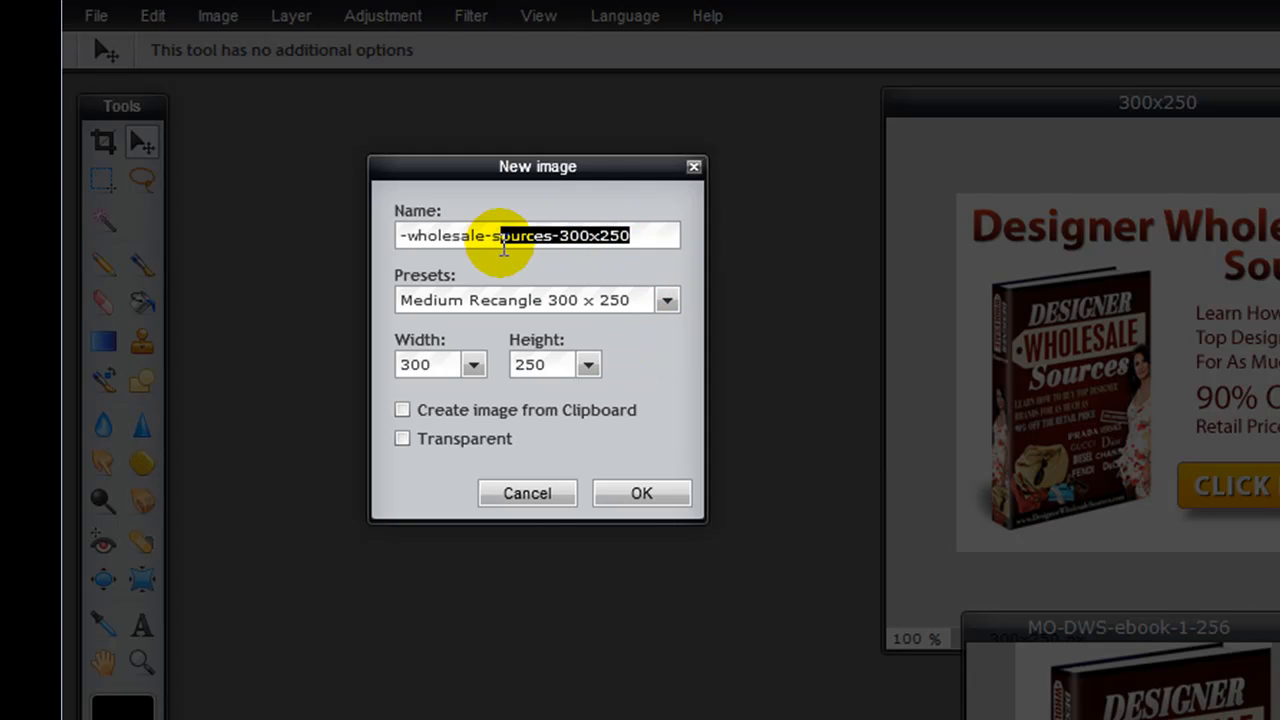
click(628, 236)
click(645, 493)
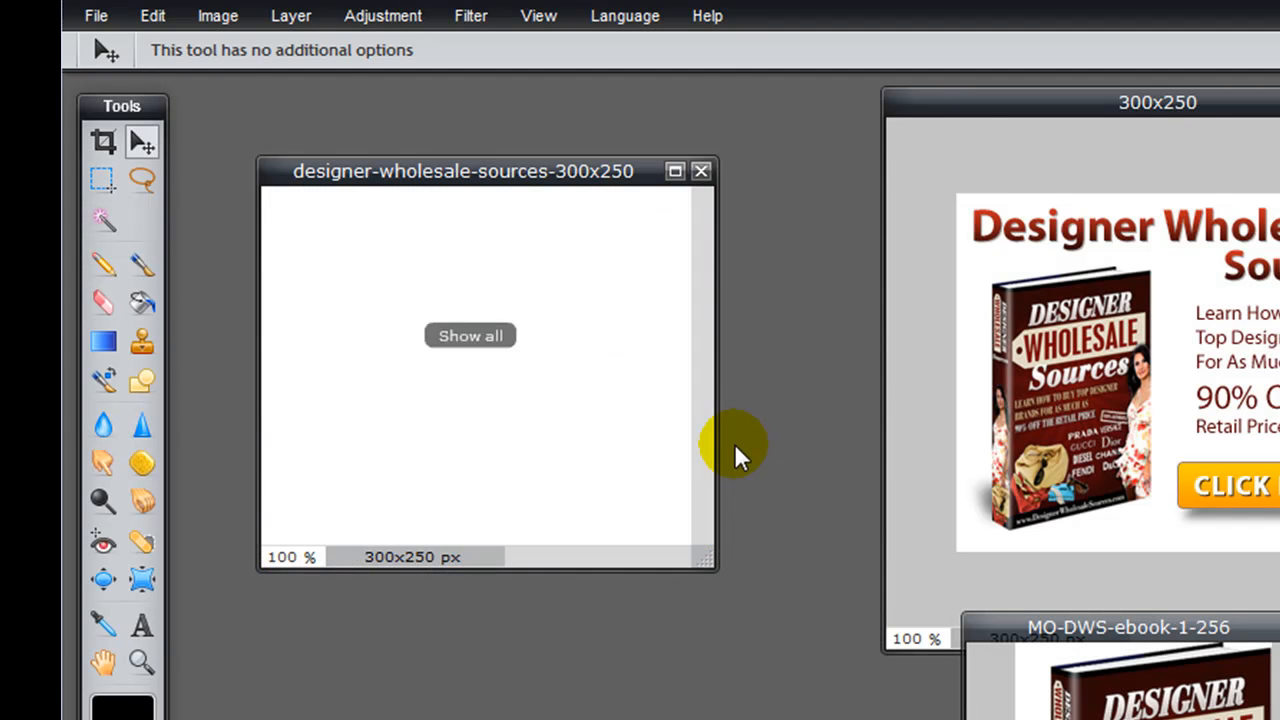
Step: Enlarge the blank banner's window so the whole canvas shows, and move it beside the tools
drag(705, 553, 805, 718)
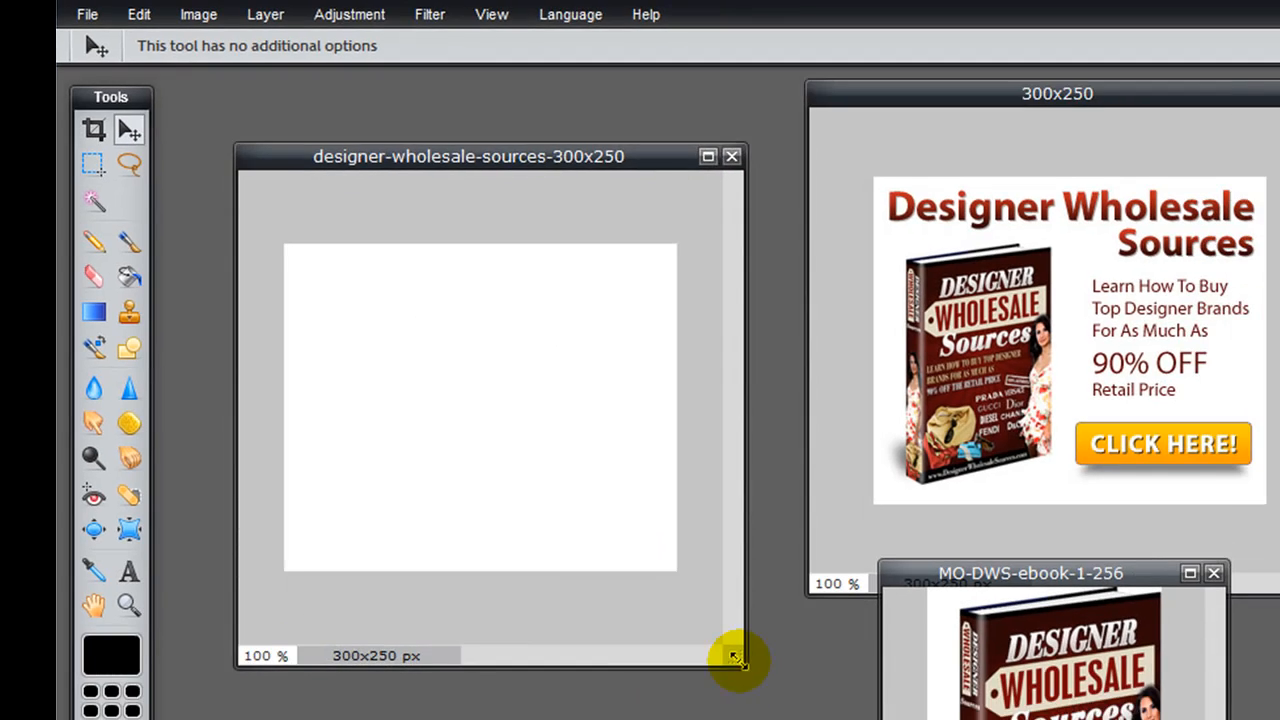
drag(735, 657, 750, 660)
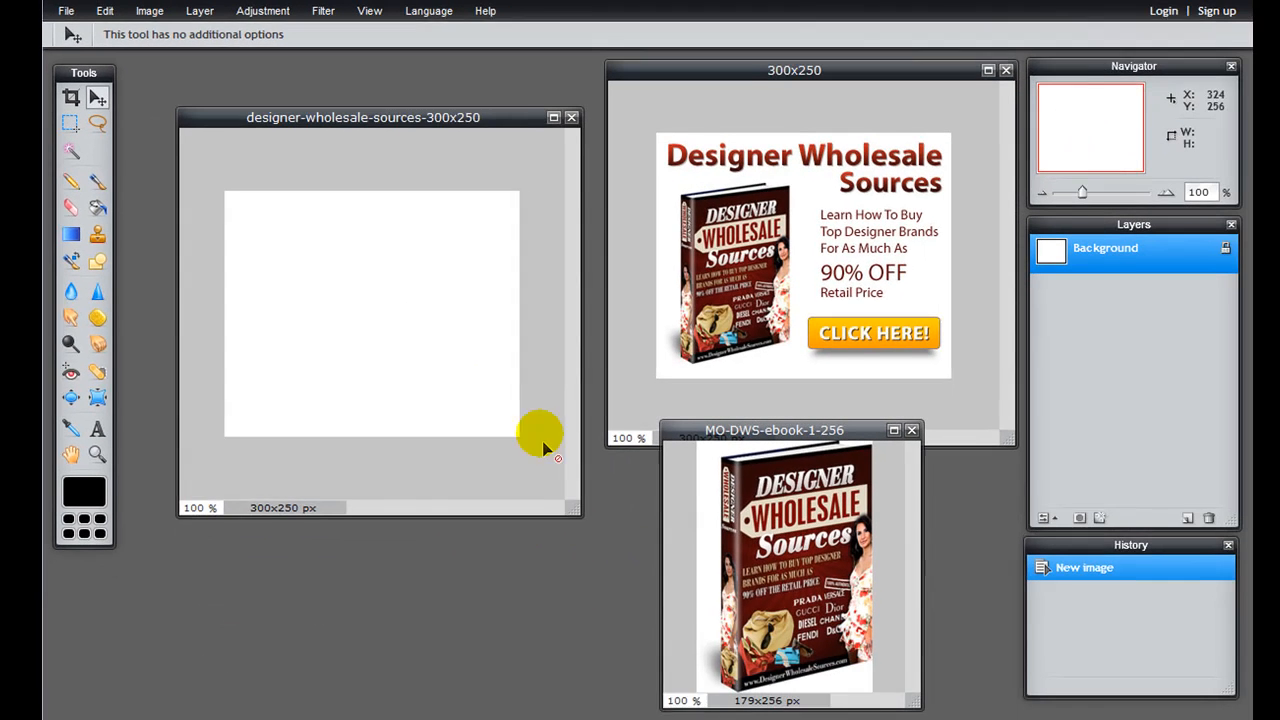
drag(529, 161, 498, 113)
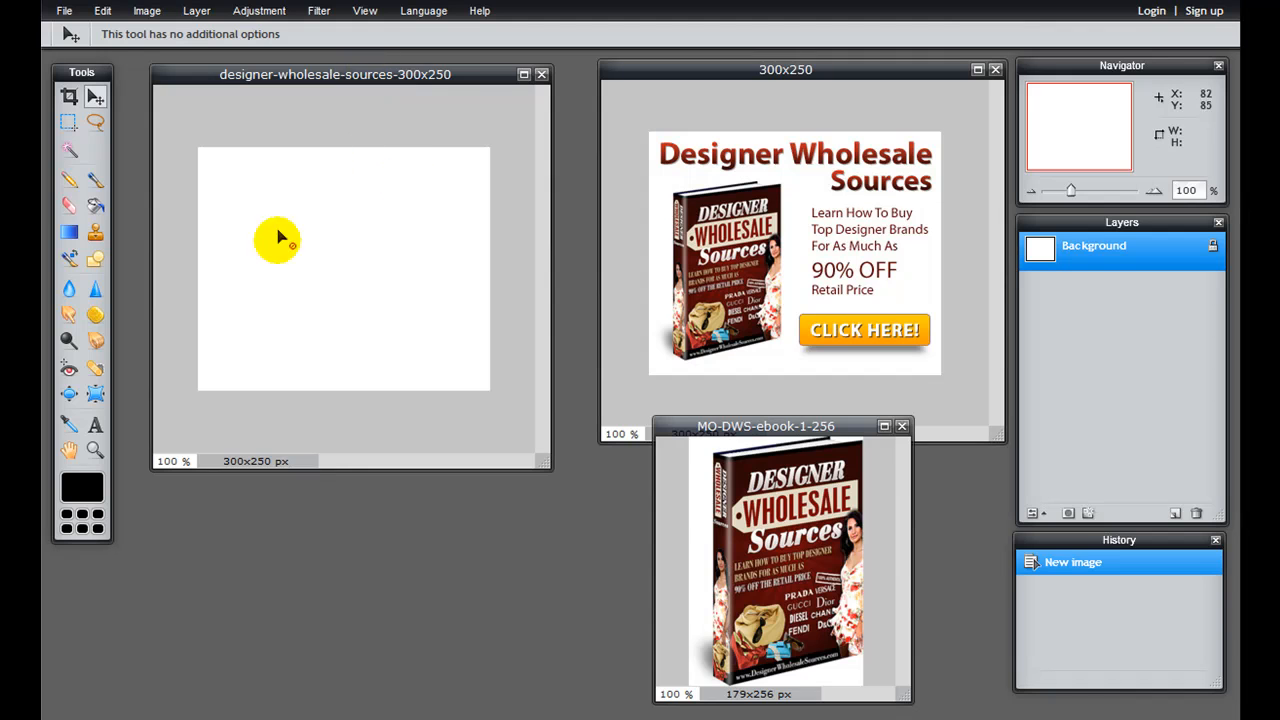
Step: Unlock the ebook cover's background layer and copy the entire cover into the blank 300x250 banner as a new layer
drag(766, 426, 592, 215)
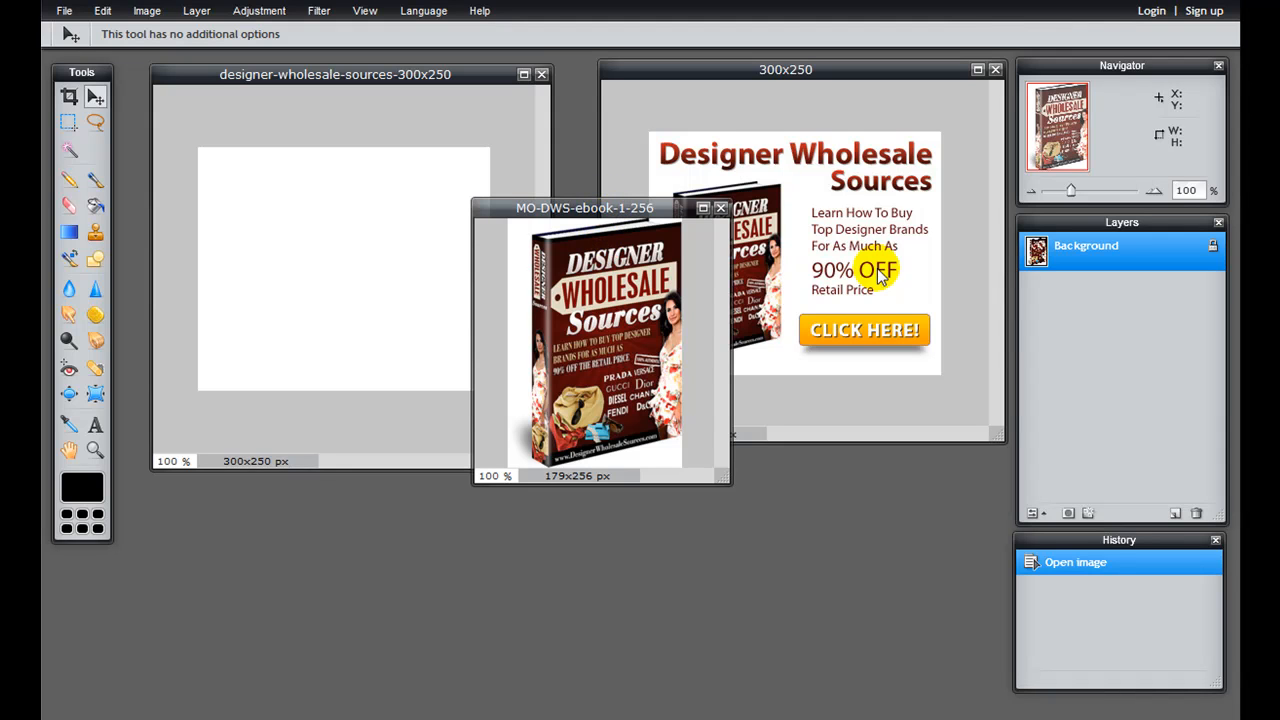
double_click(1214, 252)
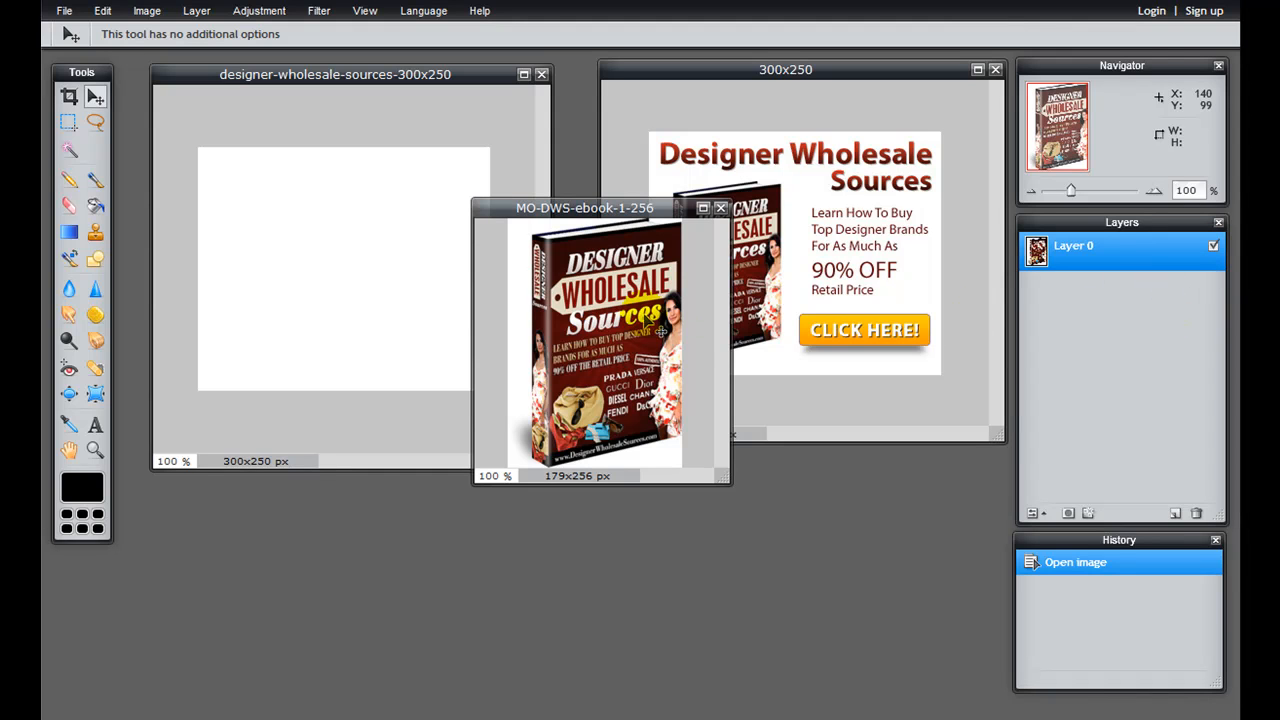
key(ctrl+a)
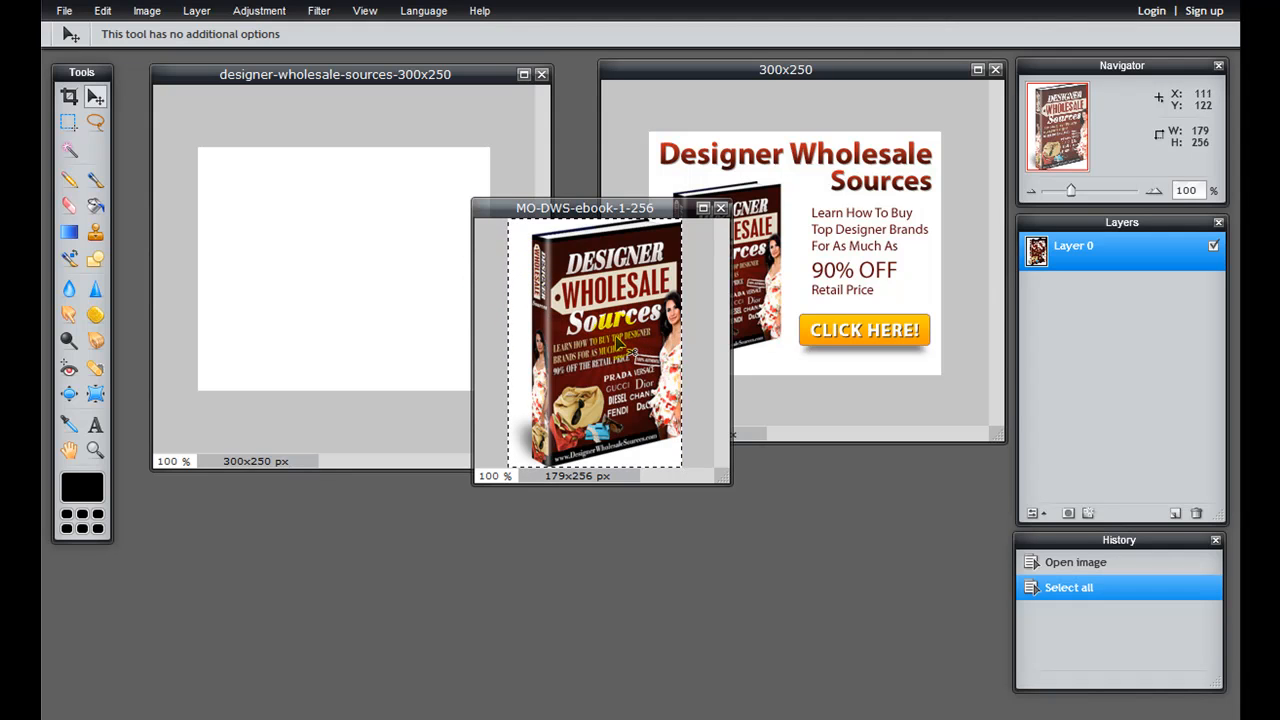
click(285, 277)
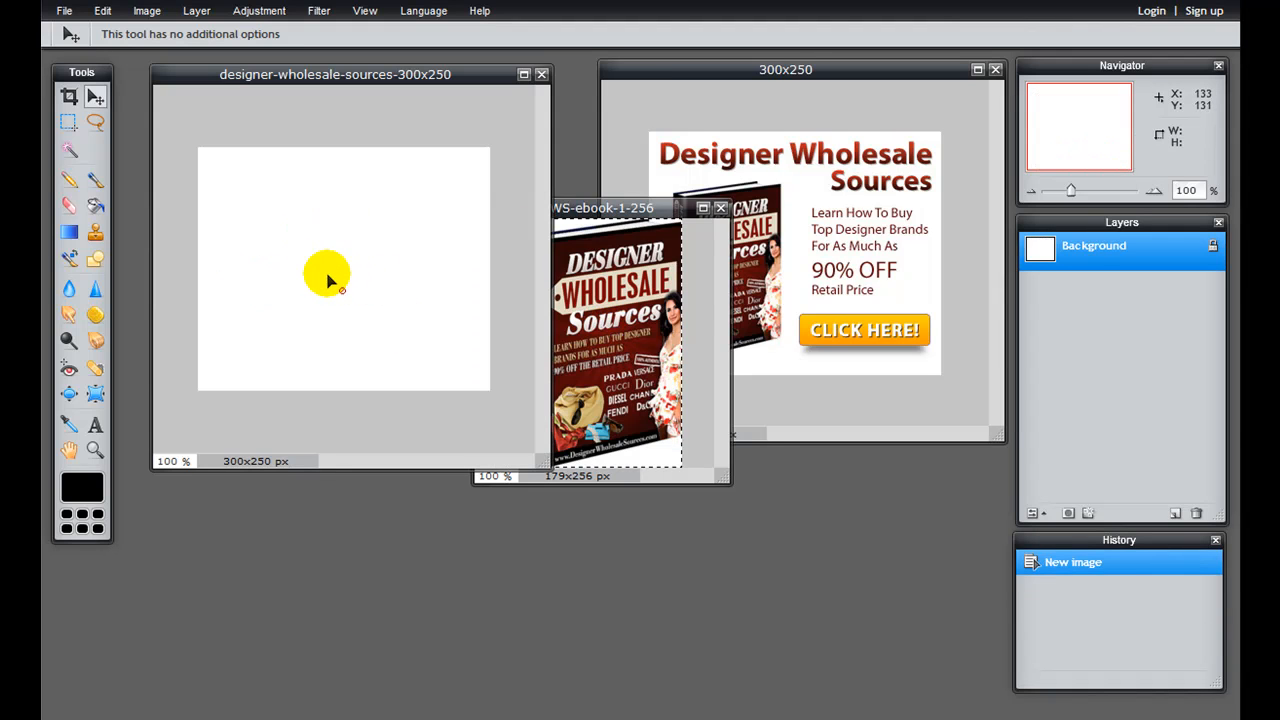
key(ctrl+v)
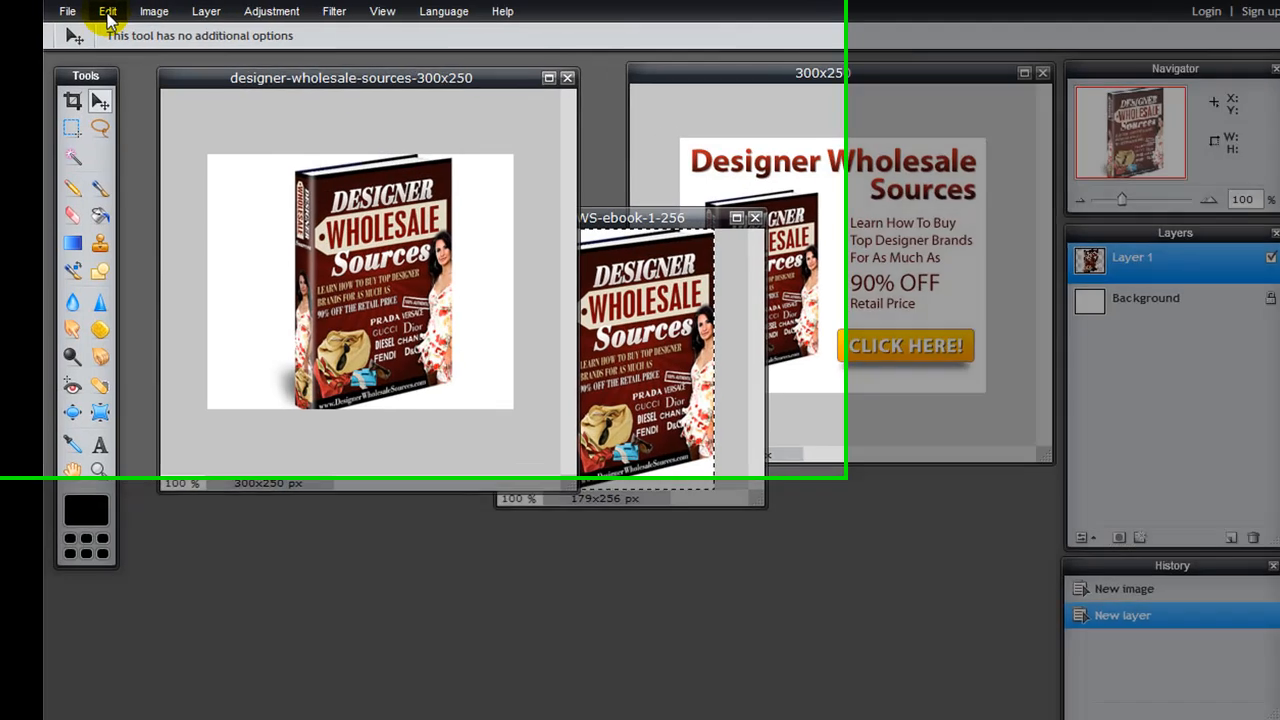
Step: Close the ebook cover image without saving it, and enlarge the new banner's window to give space around the canvas
click(103, 11)
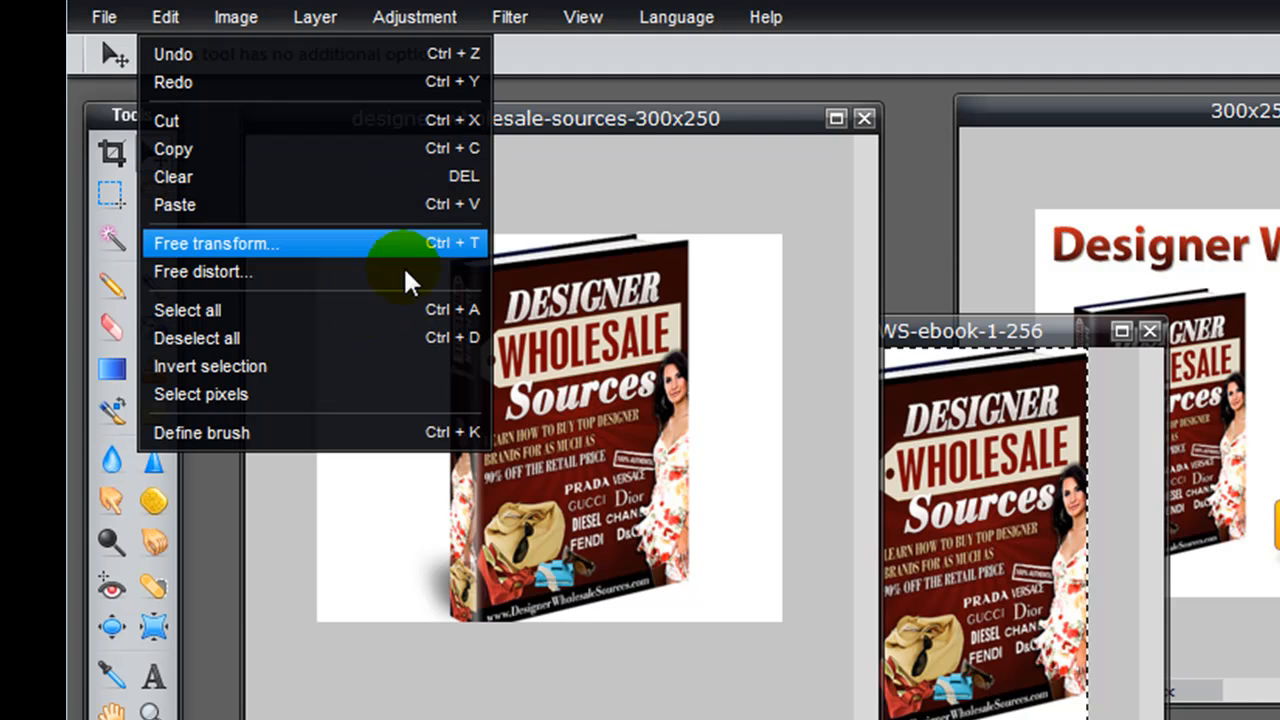
click(447, 312)
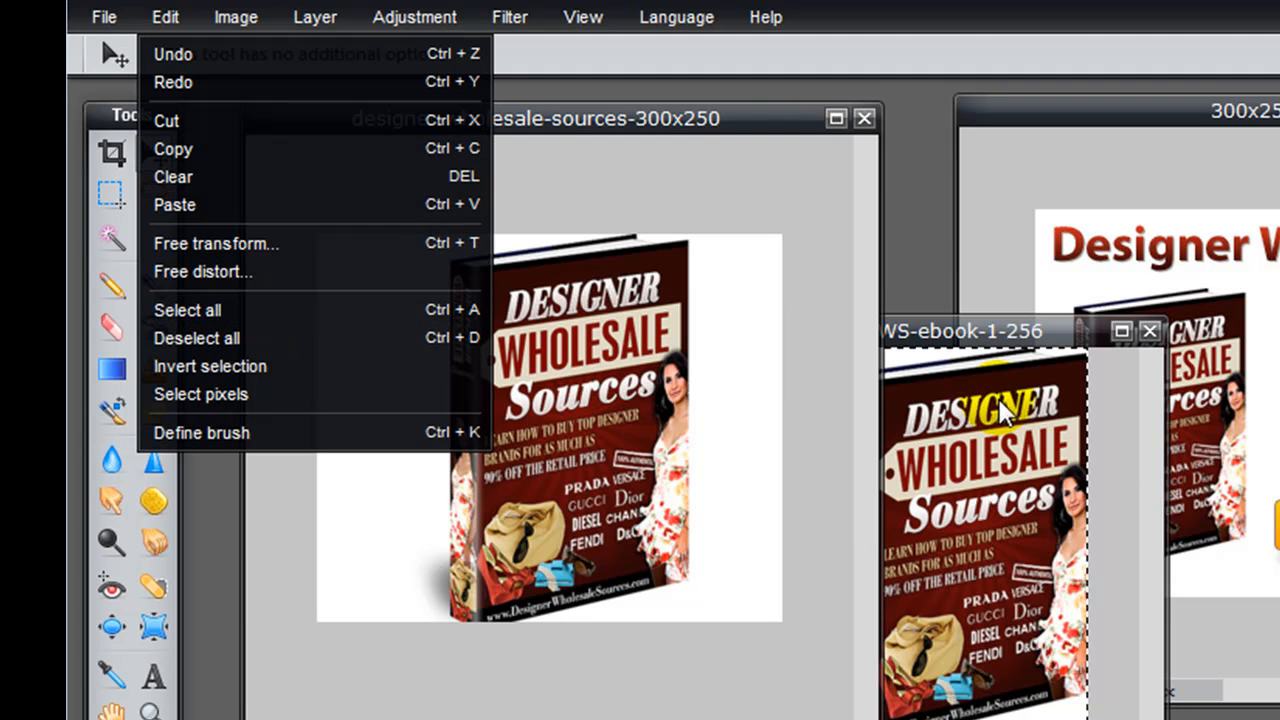
click(1150, 332)
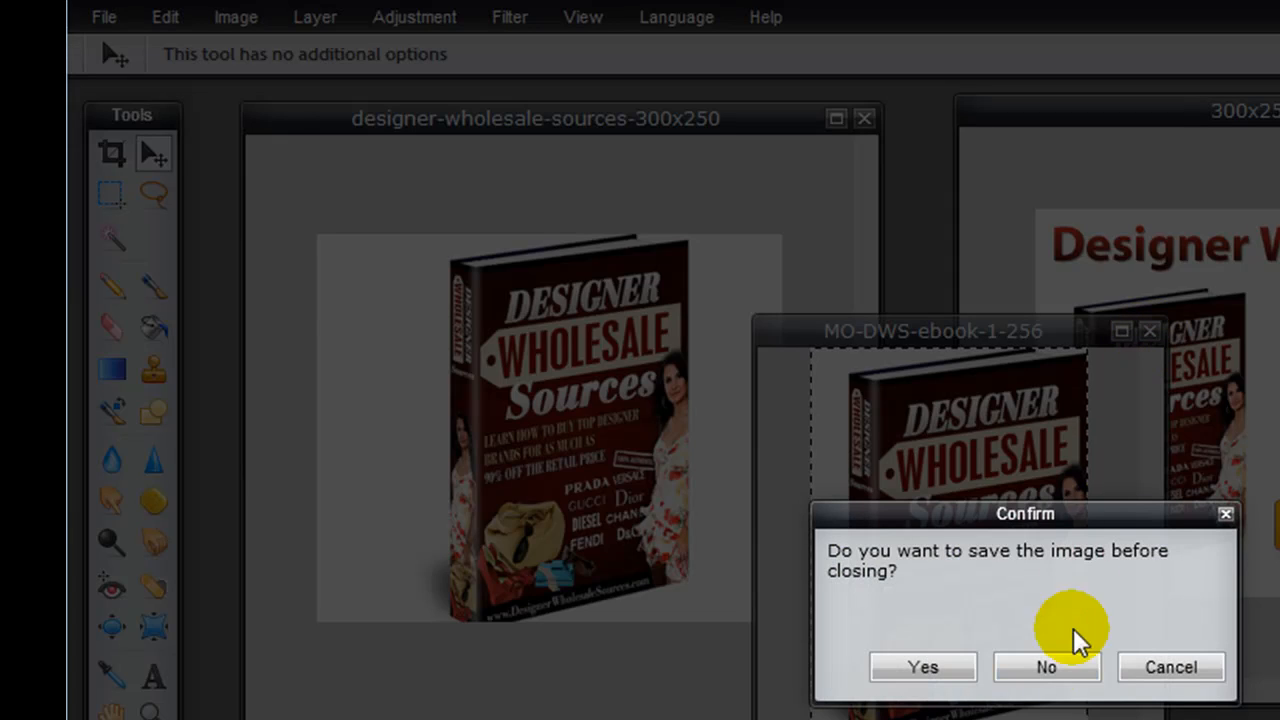
click(1057, 674)
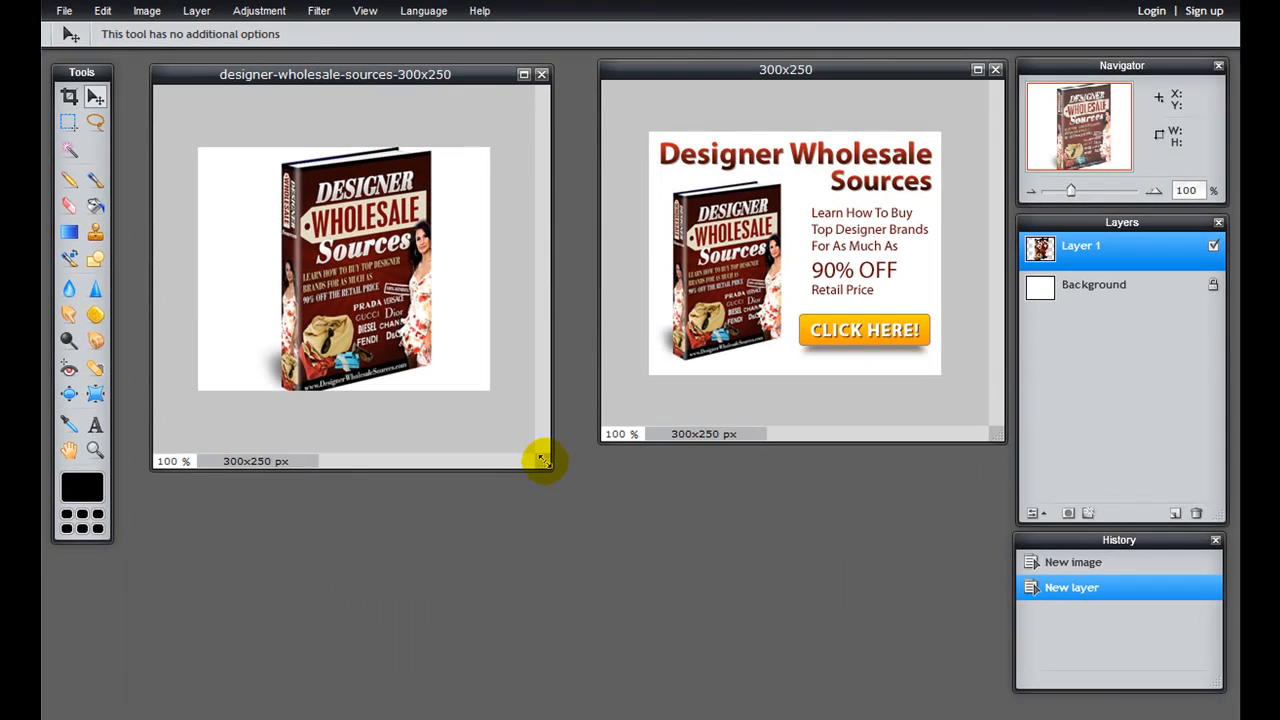
drag(828, 705, 873, 719)
click(623, 289)
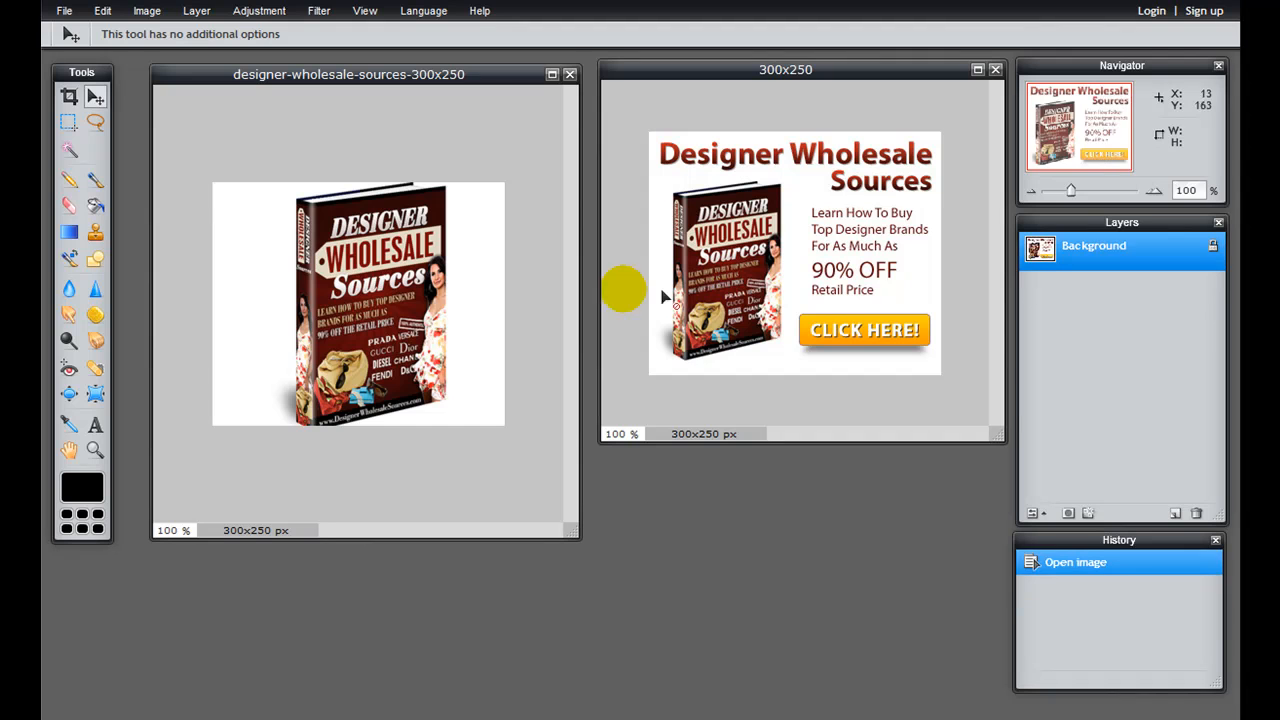
click(370, 262)
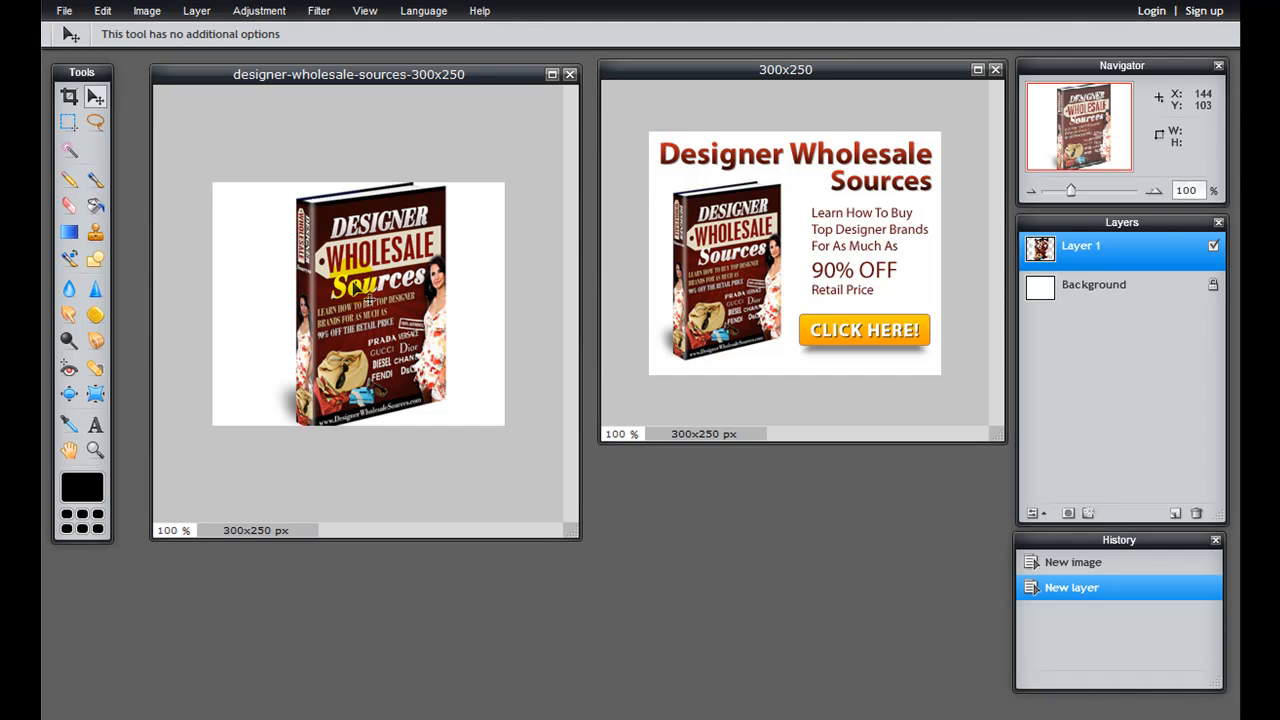
Step: Scale the ebook cover down with Free transform to about the sample's size, and place it on the left side of the new banner
click(103, 11)
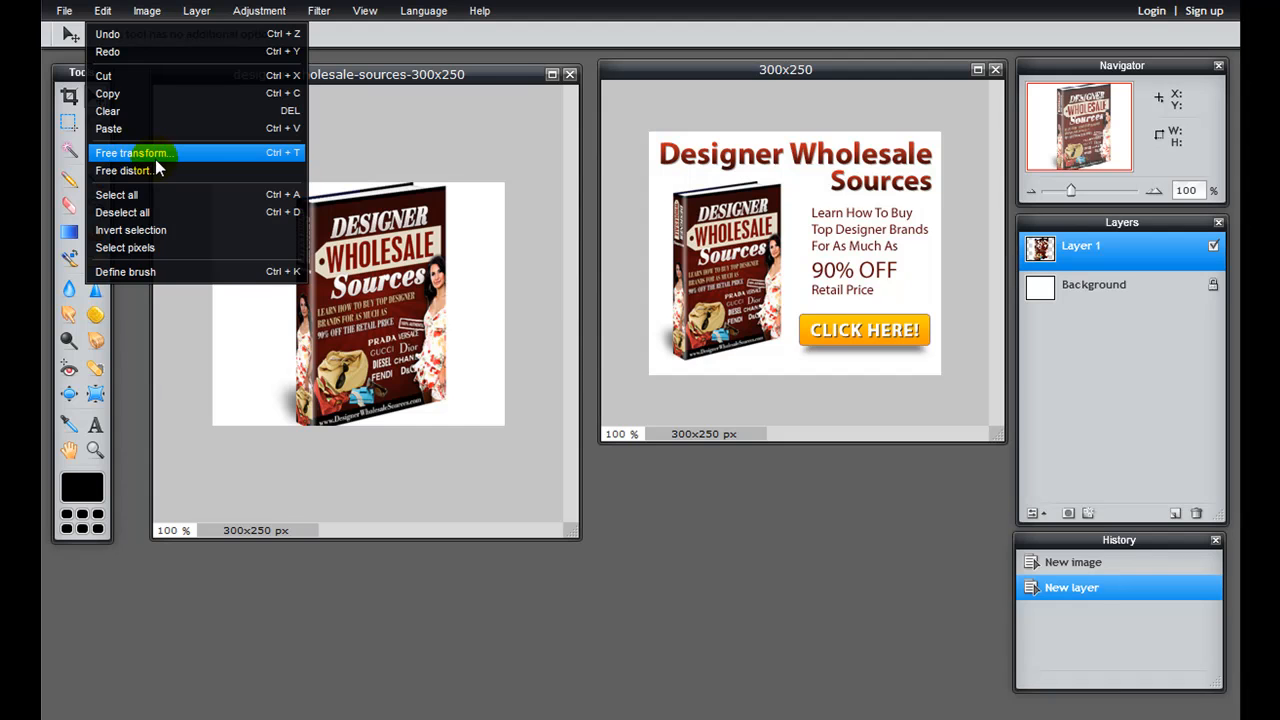
click(317, 260)
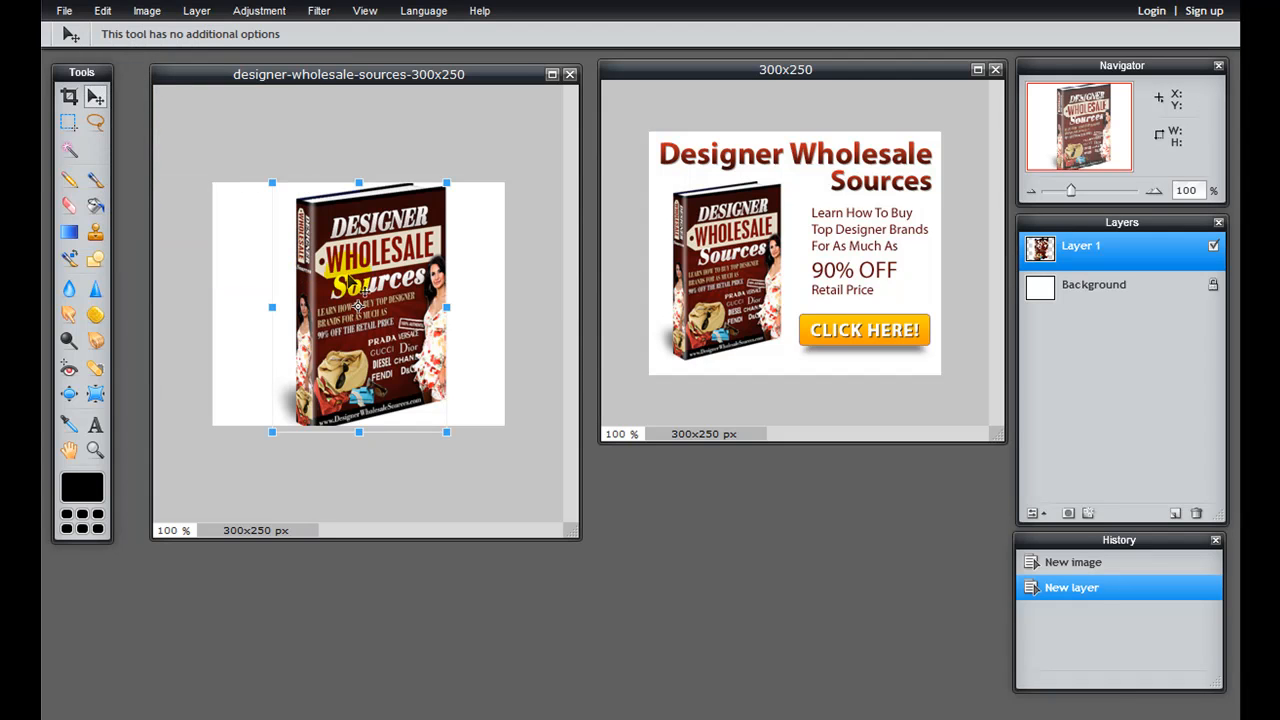
click(444, 429)
drag(444, 429, 406, 400)
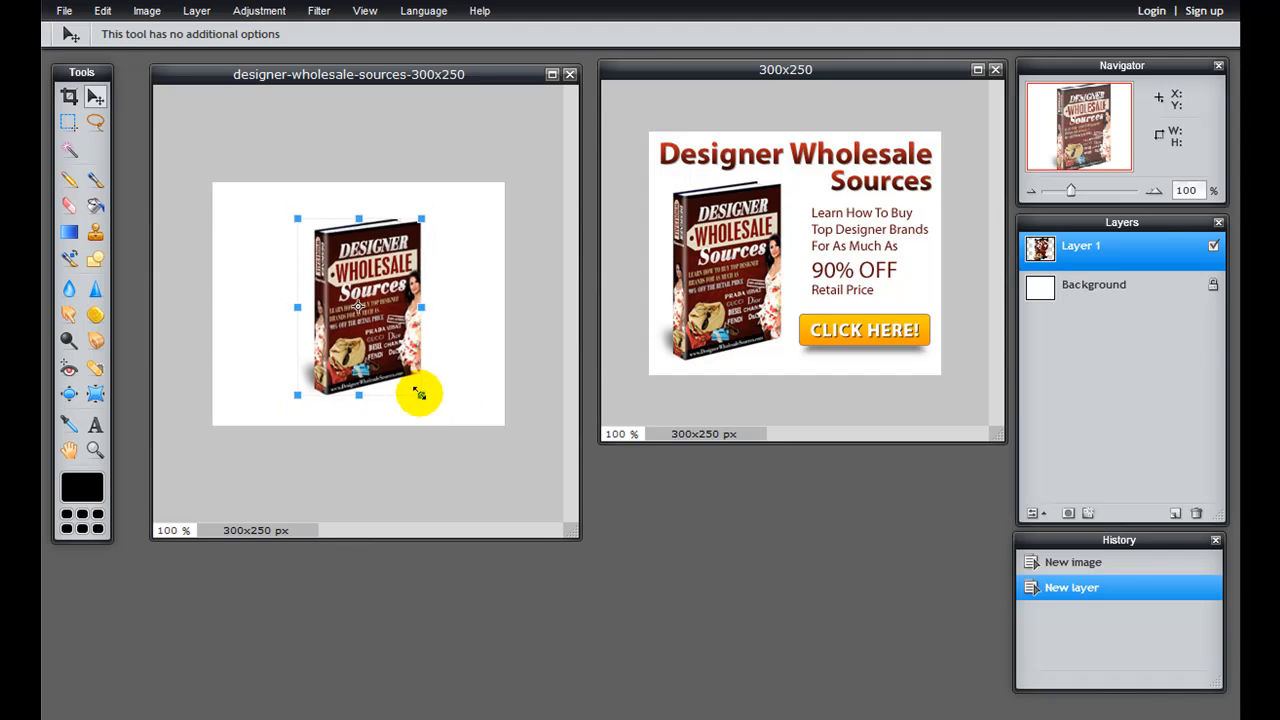
drag(417, 384, 429, 391)
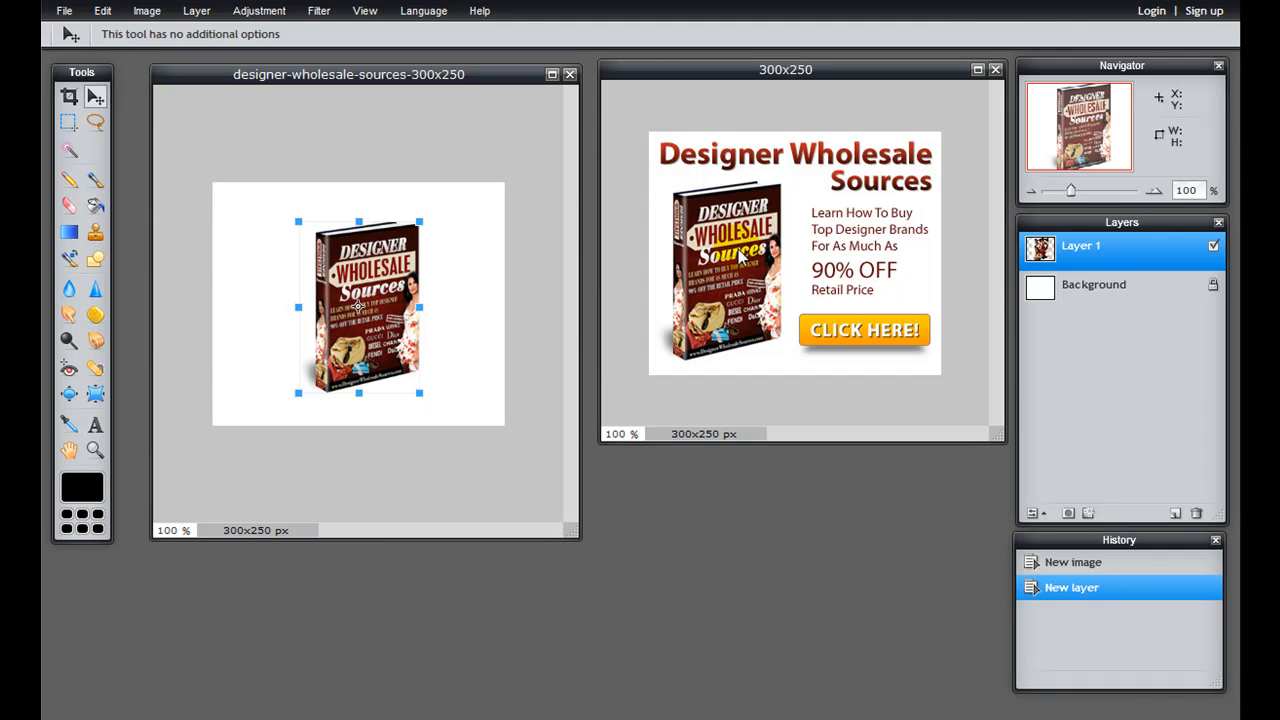
drag(360, 304, 286, 314)
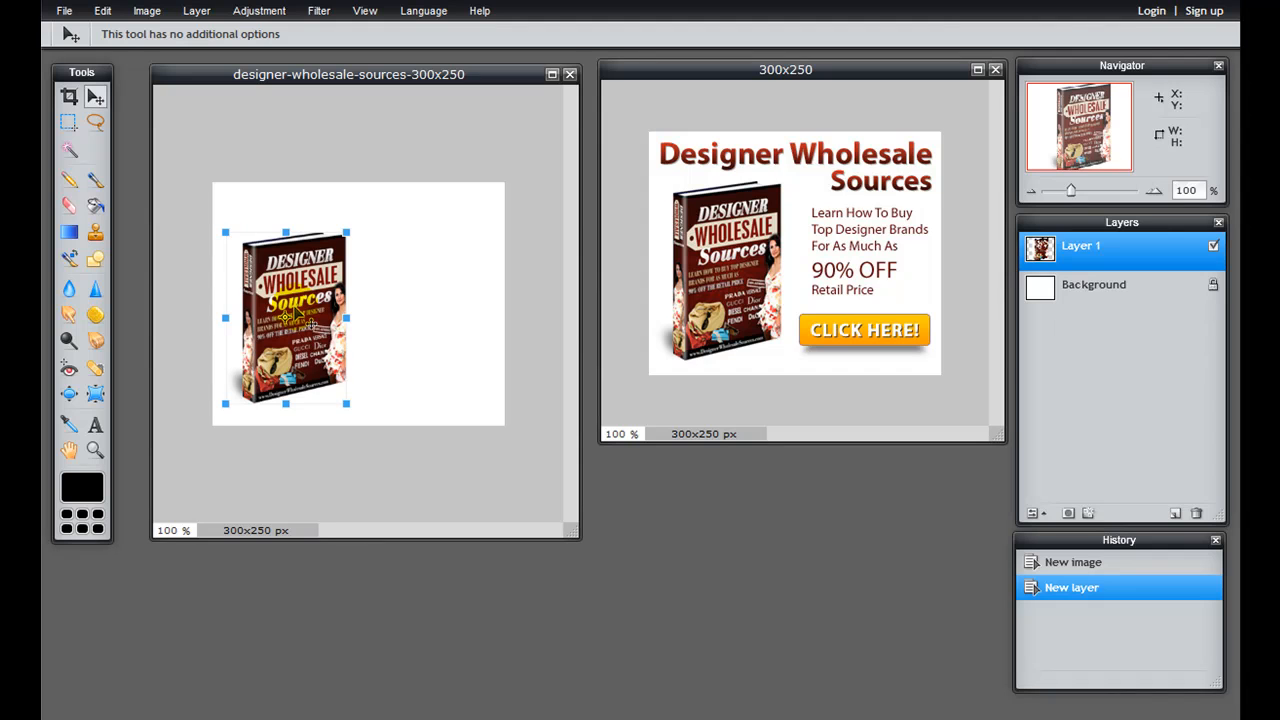
drag(344, 403, 353, 412)
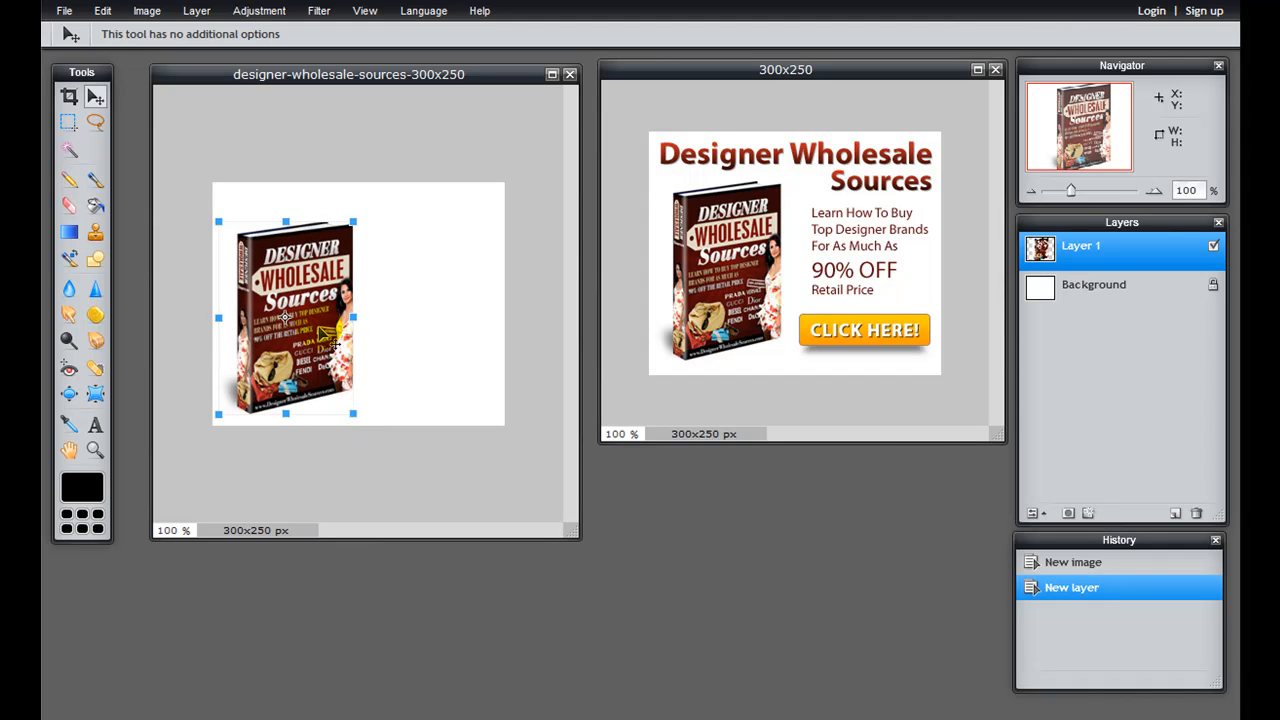
click(409, 349)
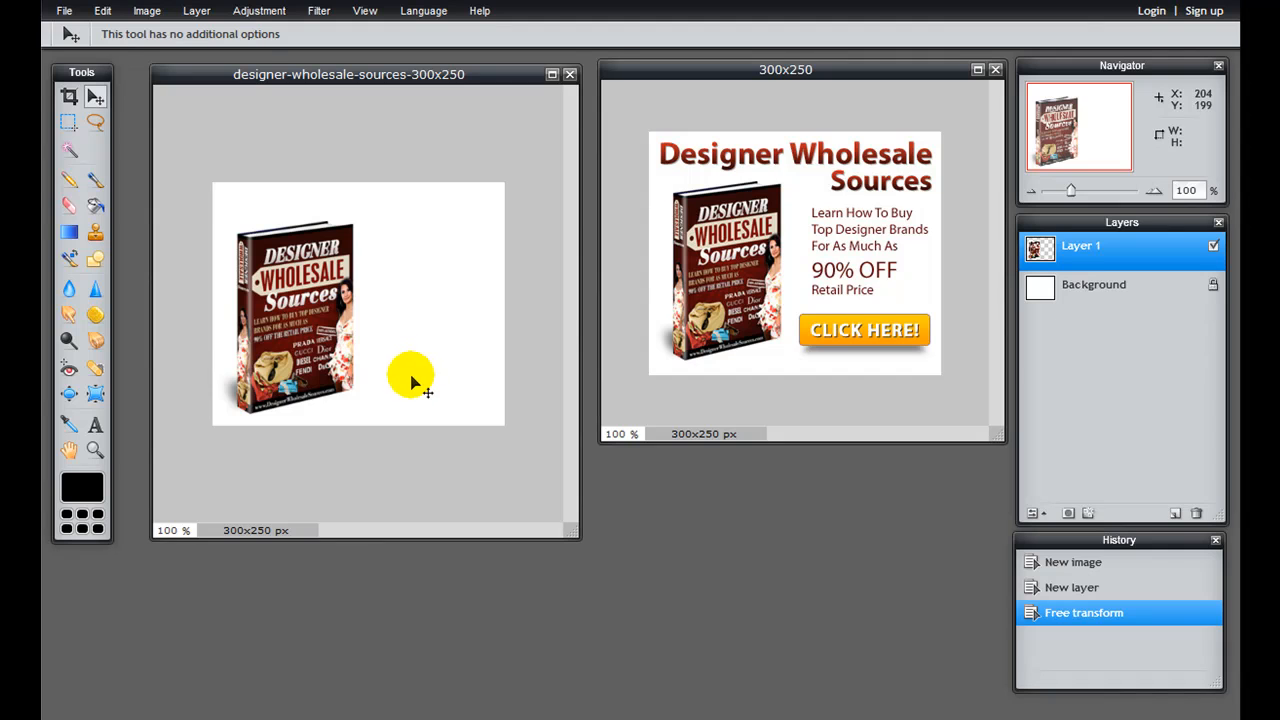
Step: Open blank-button-8.png from the Blank Buttons folder inside Bonuses
click(64, 10)
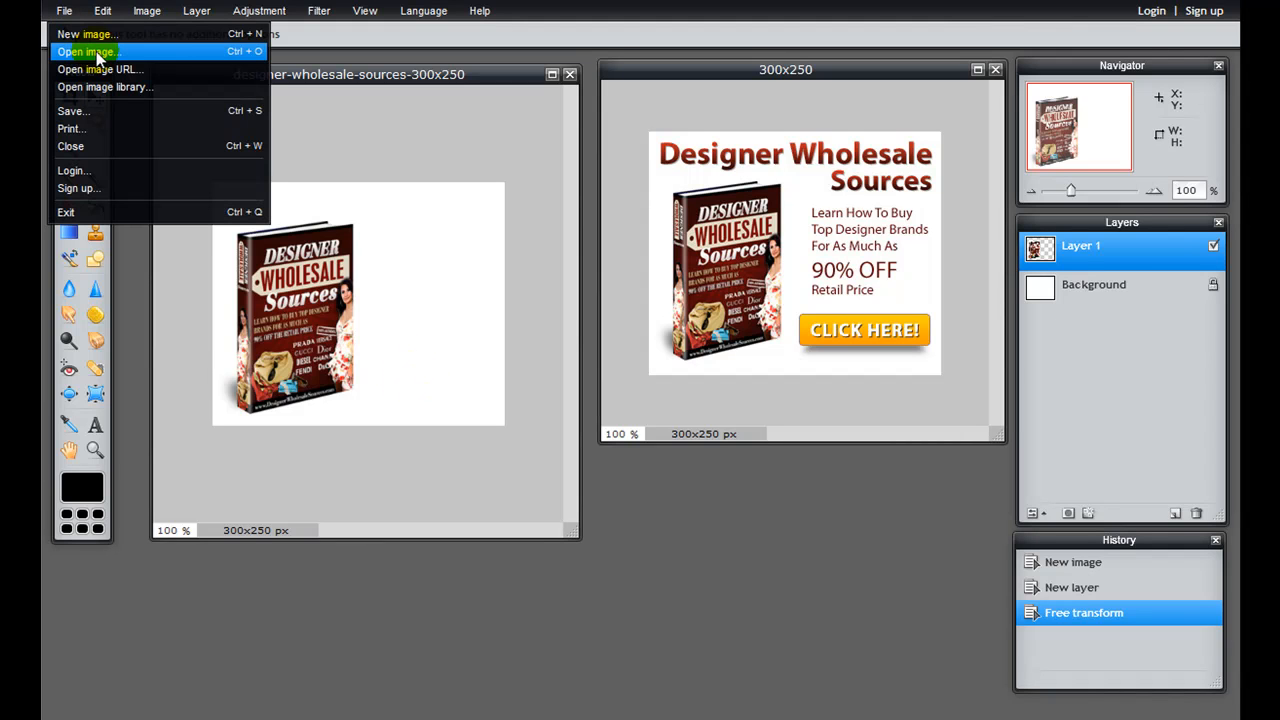
click(456, 291)
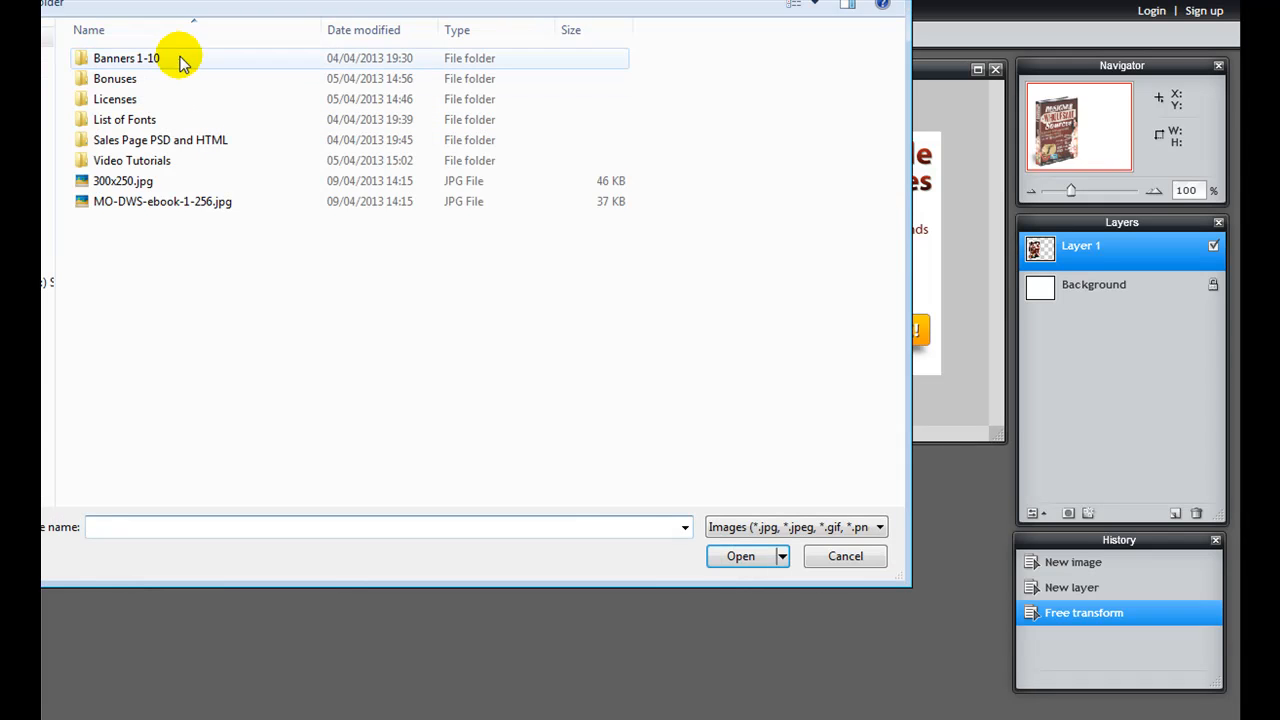
click(128, 82)
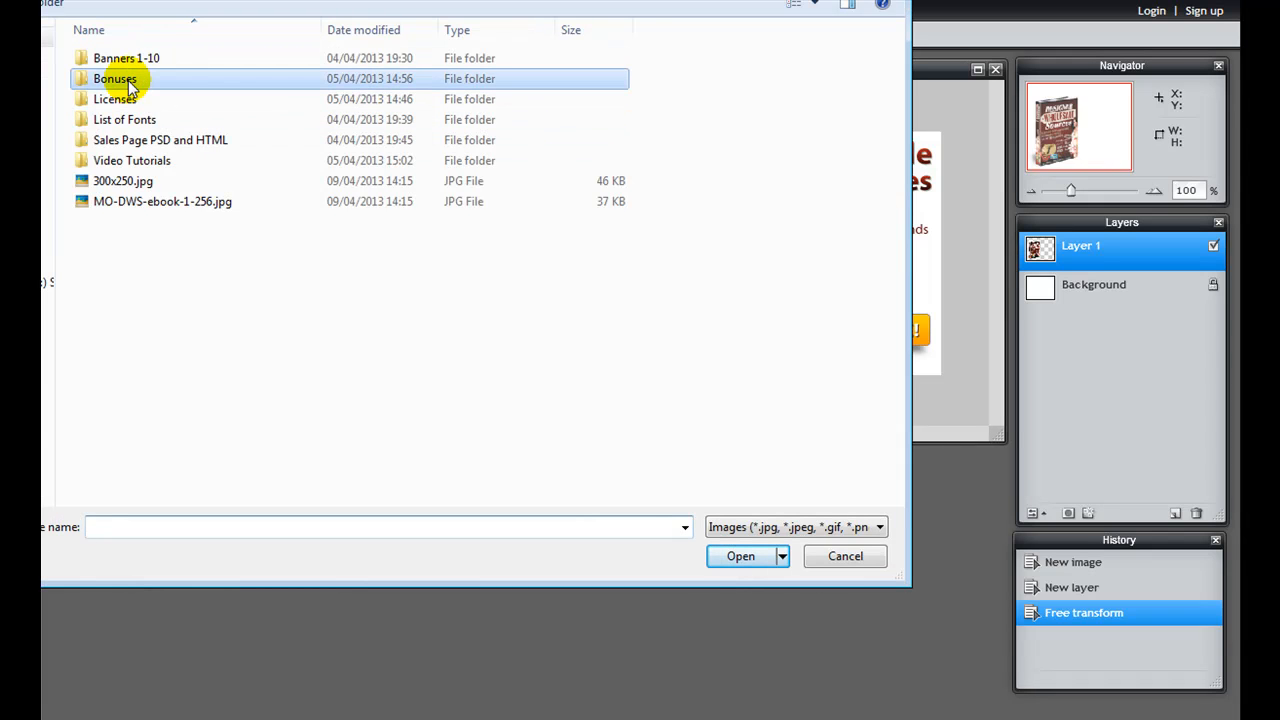
double_click(128, 82)
double_click(218, 102)
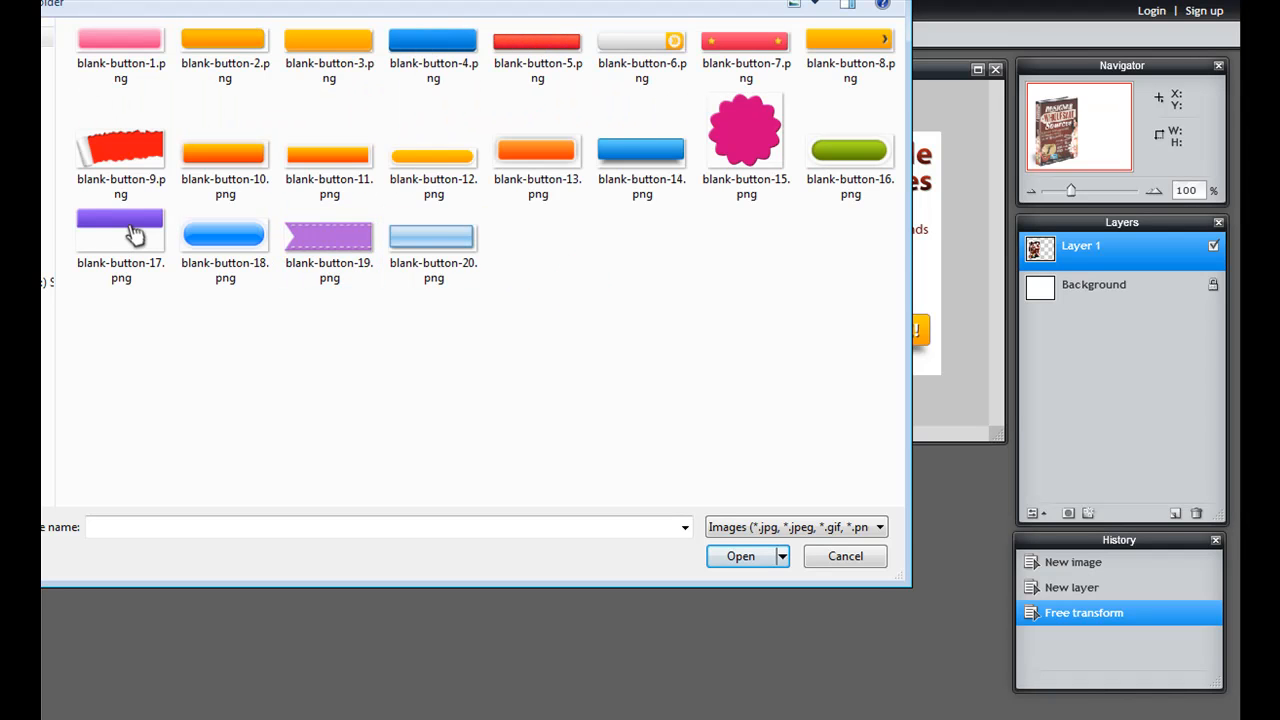
drag(618, 0, 690, 450)
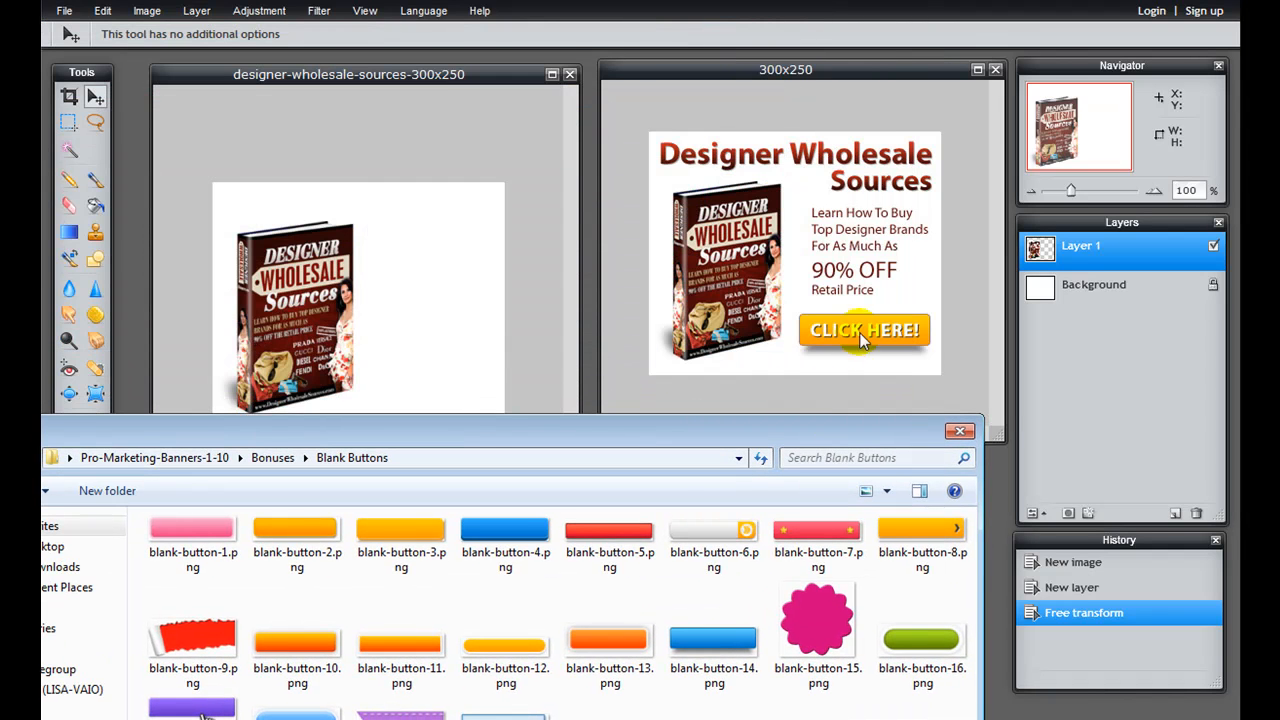
drag(815, 435, 790, 228)
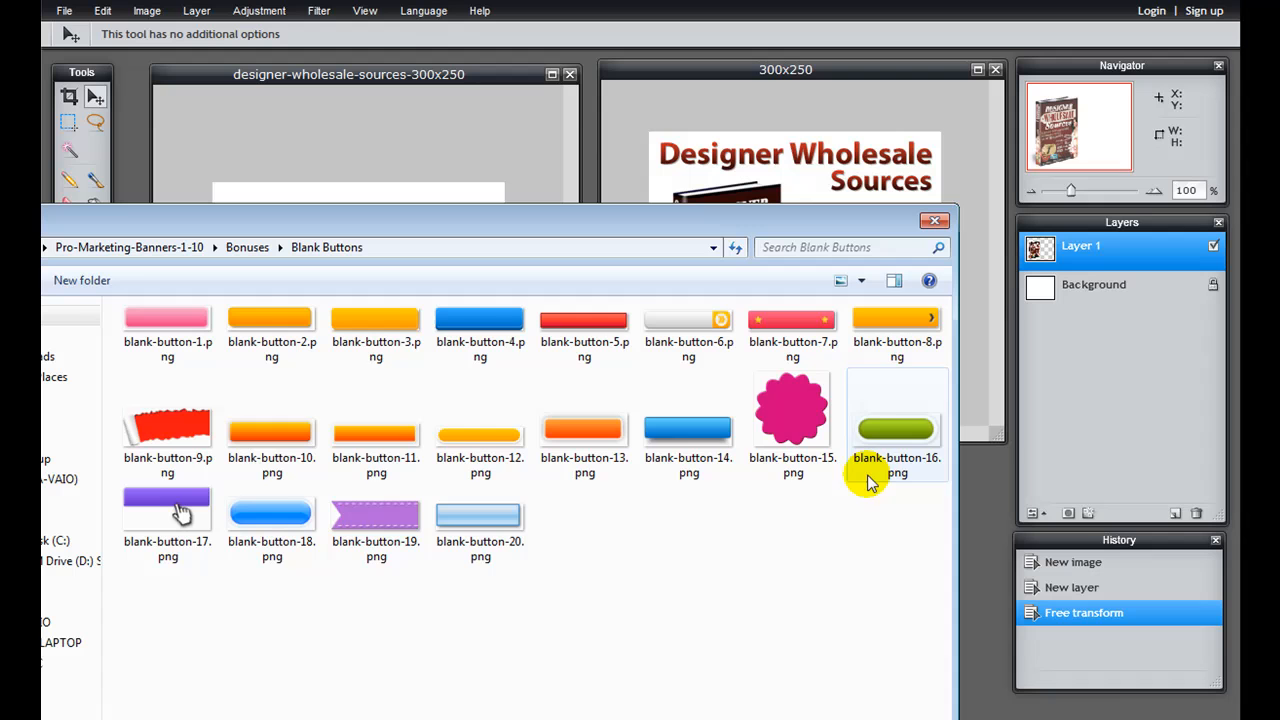
double_click(886, 326)
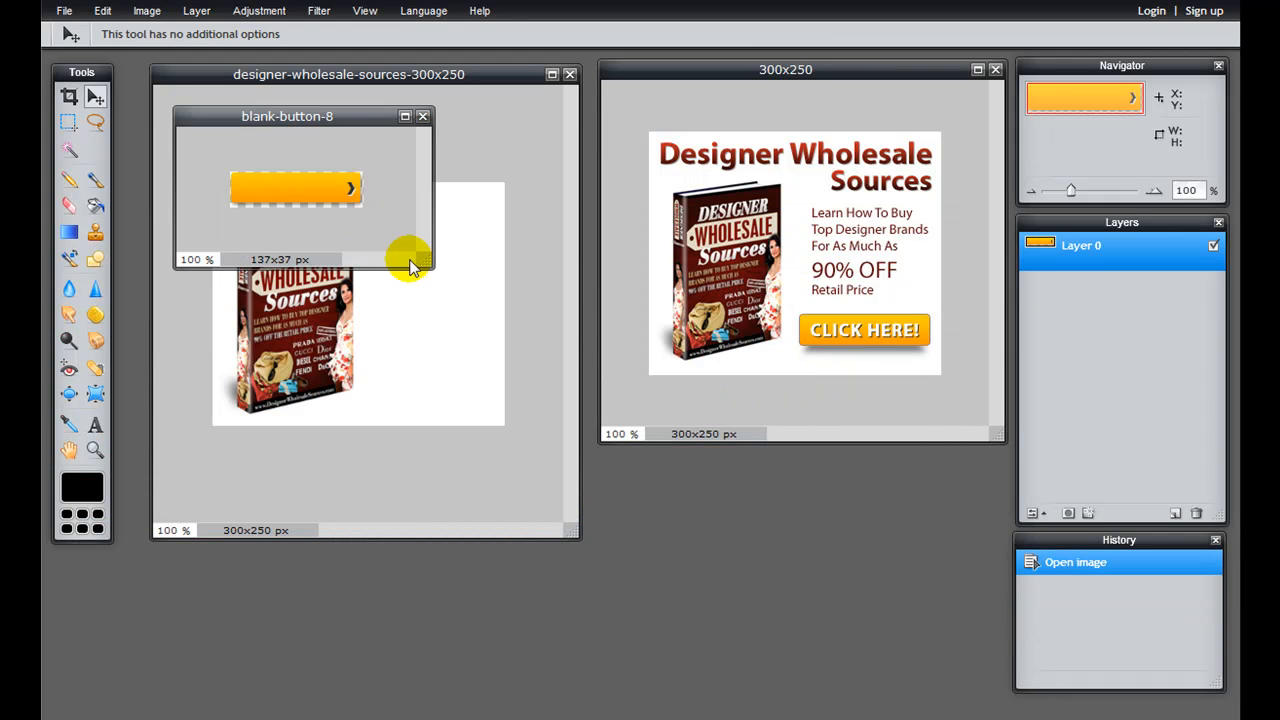
Step: Copy the entire orange blank button and paste it into the new banner as a new layer
drag(421, 260, 449, 273)
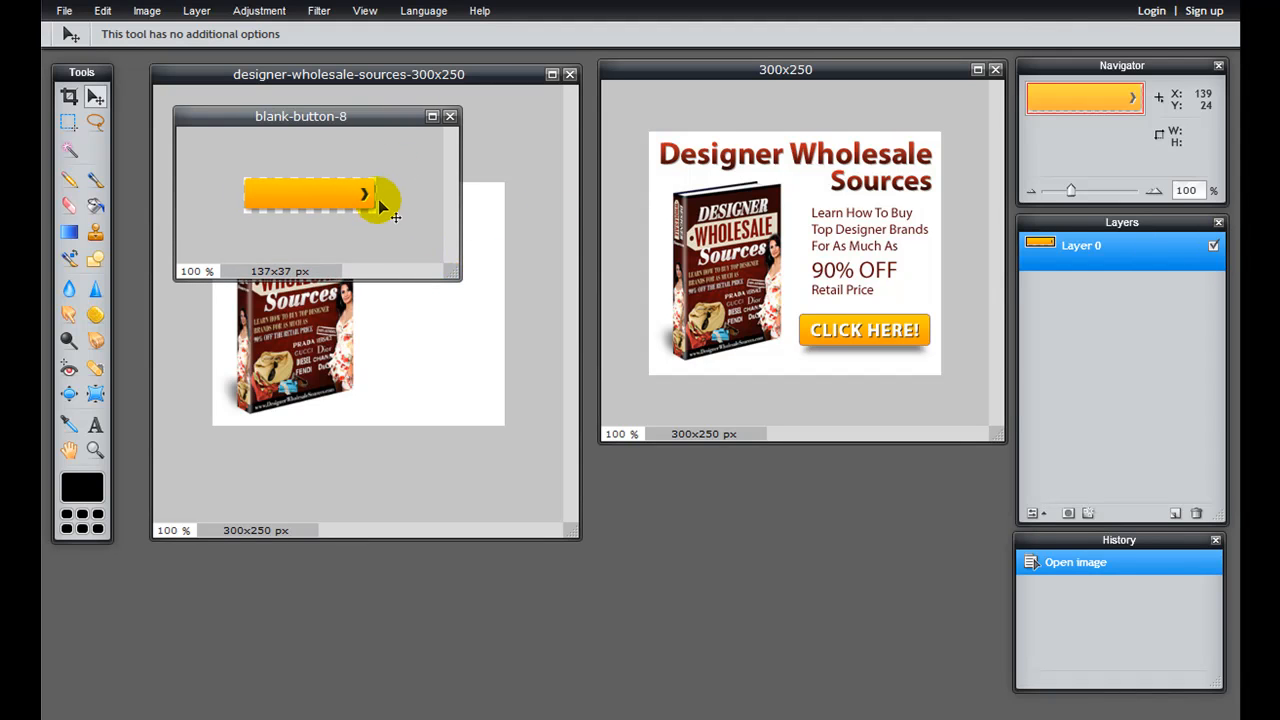
key(ctrl+a)
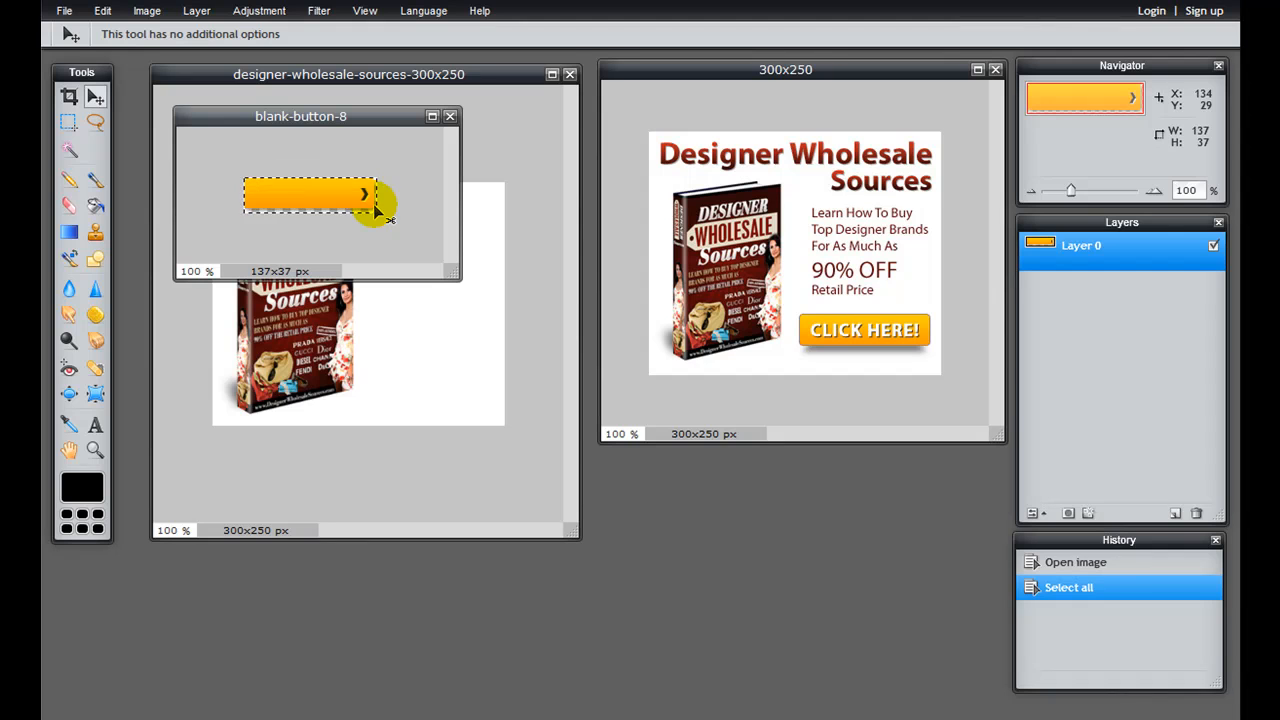
key(ctrl+c)
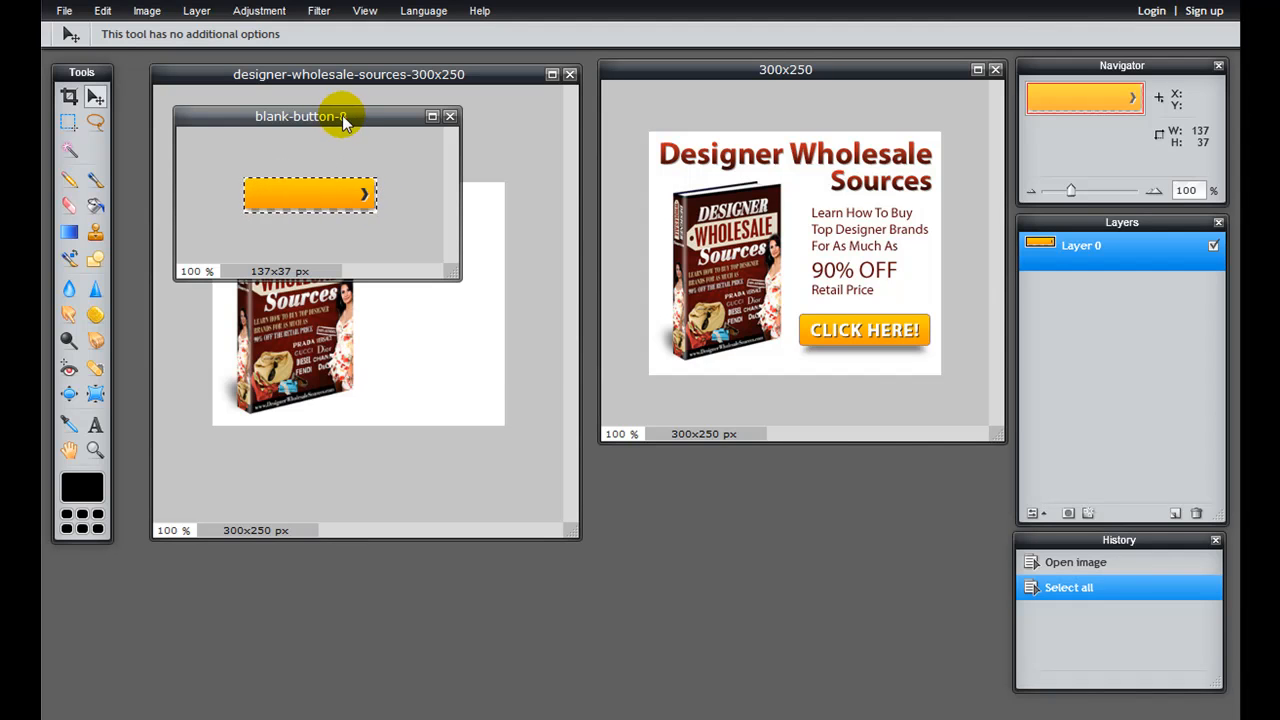
drag(337, 109, 776, 381)
click(370, 347)
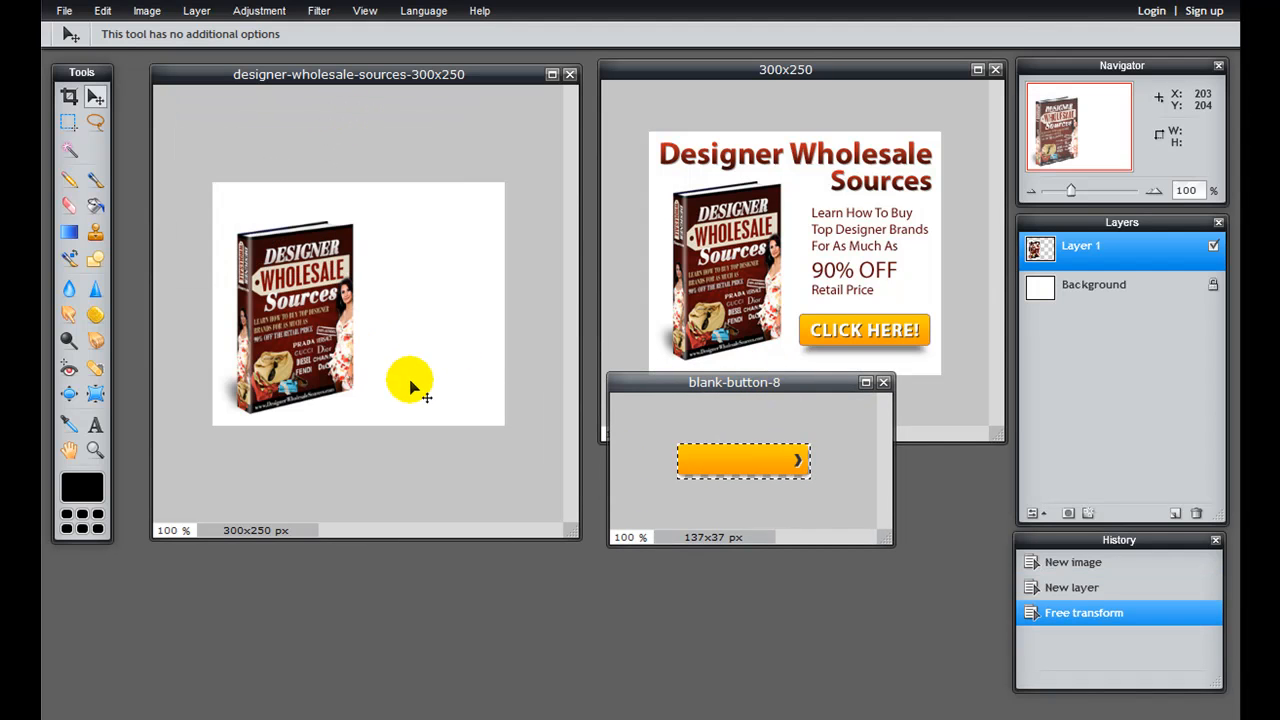
key(ctrl+v)
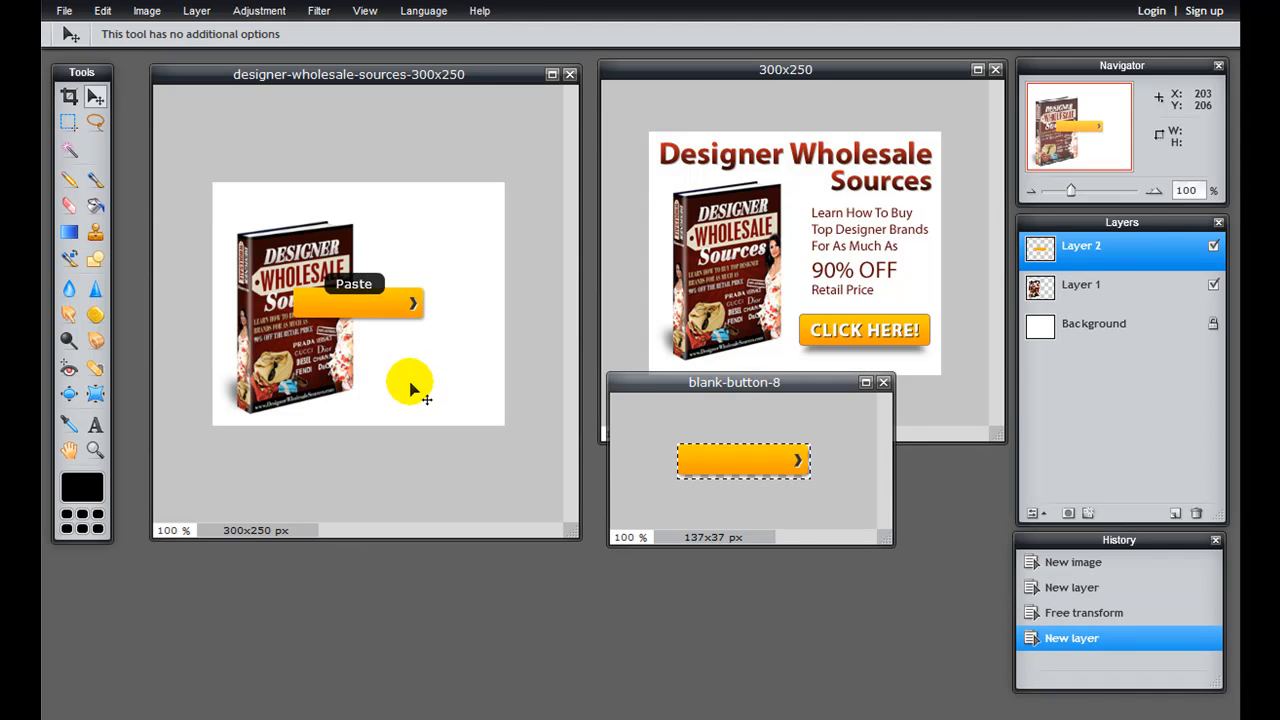
Step: Move the orange button to the banner's lower right beside the book, and make the ebook cover's layer active
drag(377, 314, 443, 389)
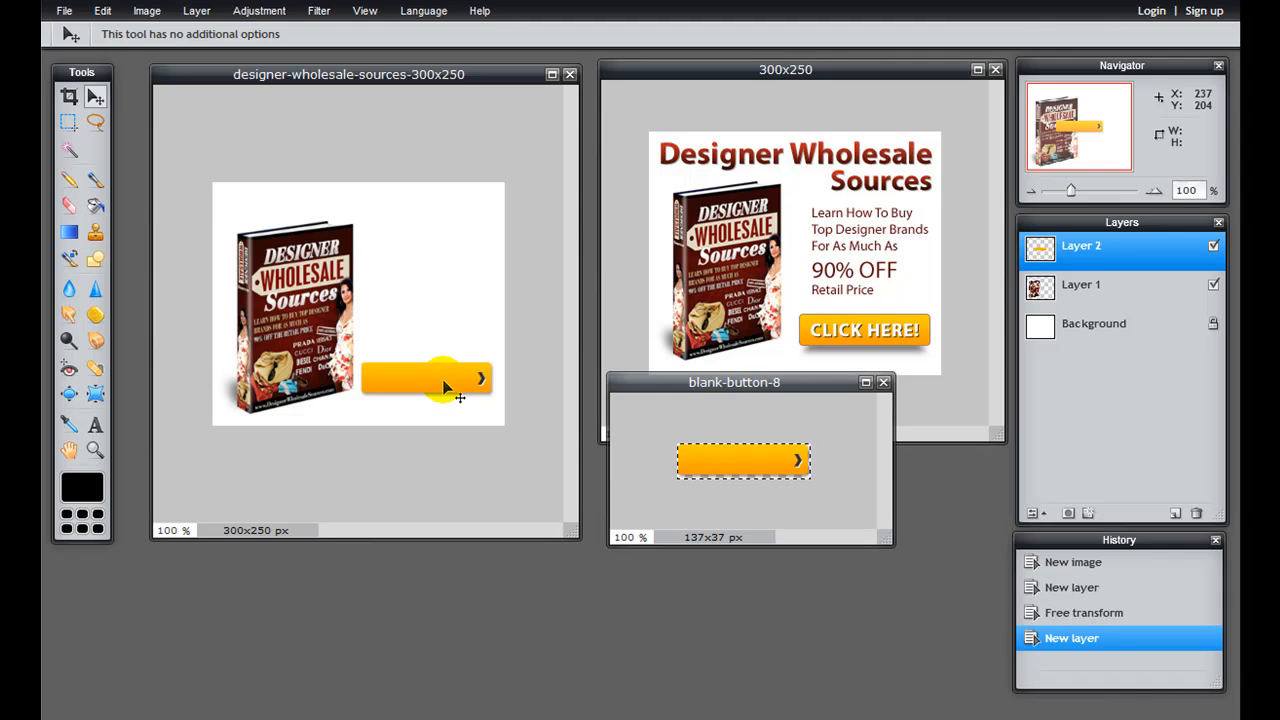
drag(445, 389, 446, 391)
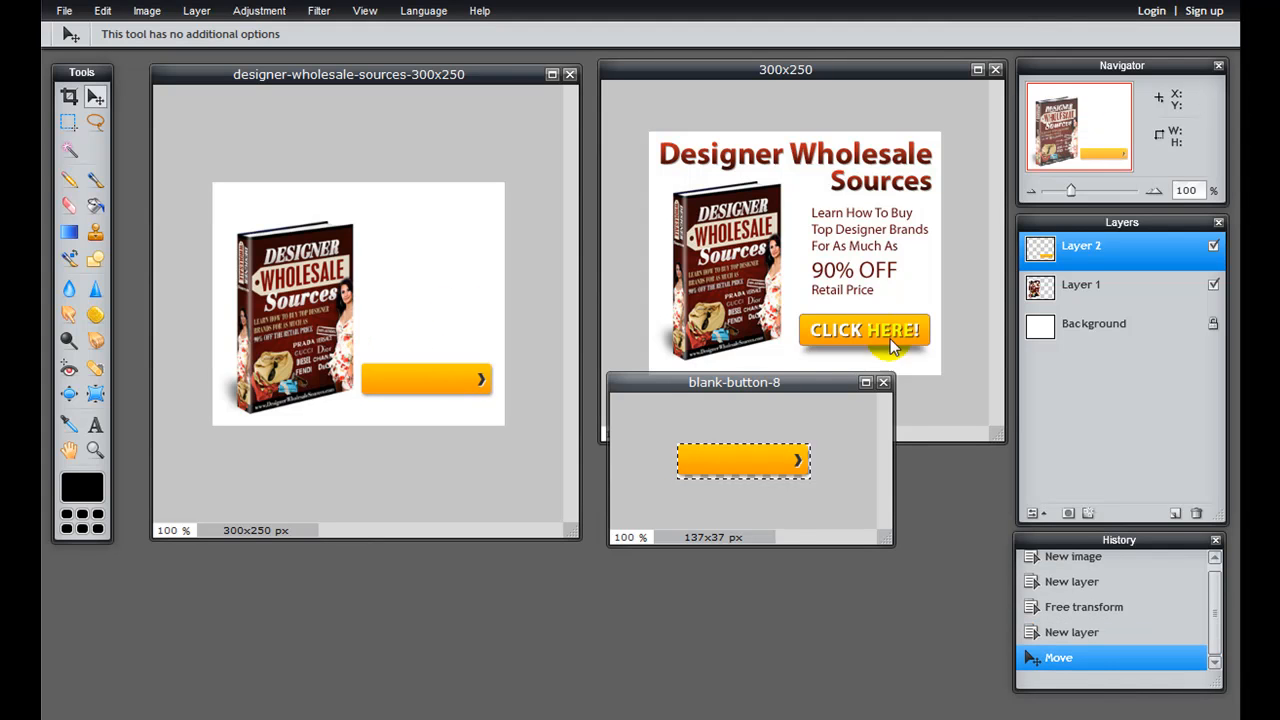
mouse_move(1108, 292)
mouse_down()
mouse_move(952, 307)
mouse_move(1040, 310)
mouse_move(1117, 293)
mouse_up()
key(ctrl+t)
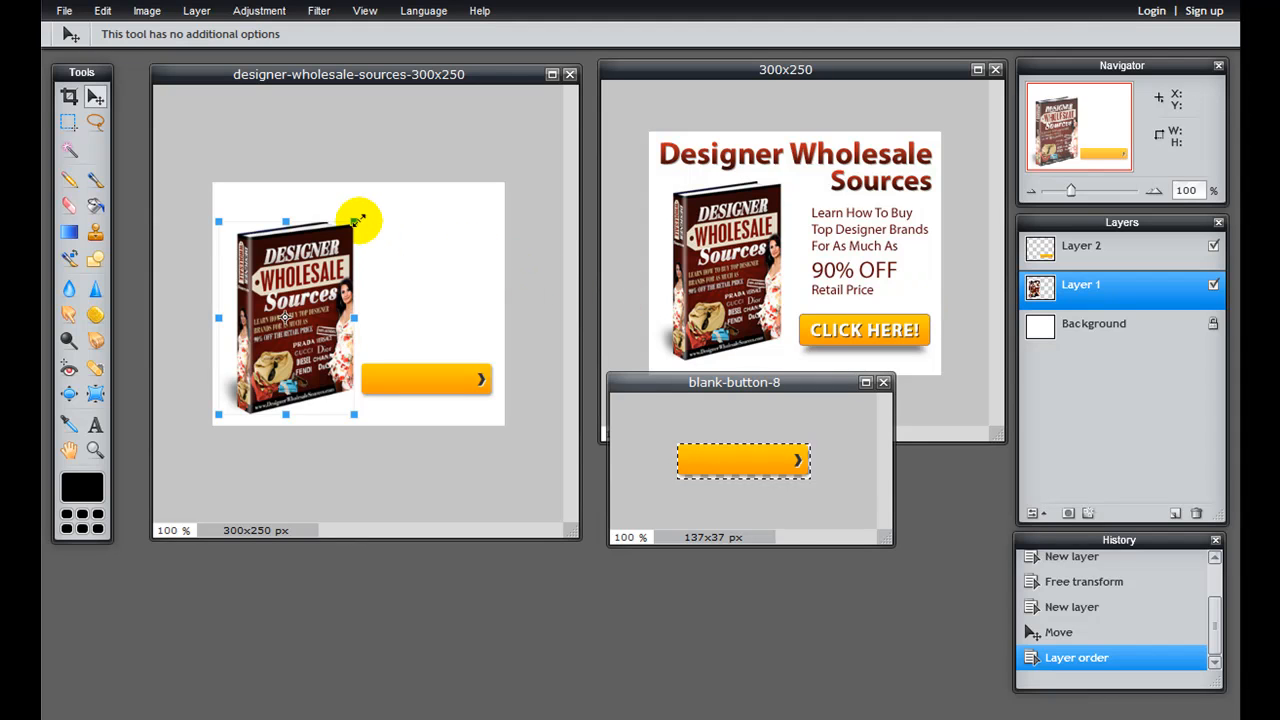
drag(358, 217, 350, 220)
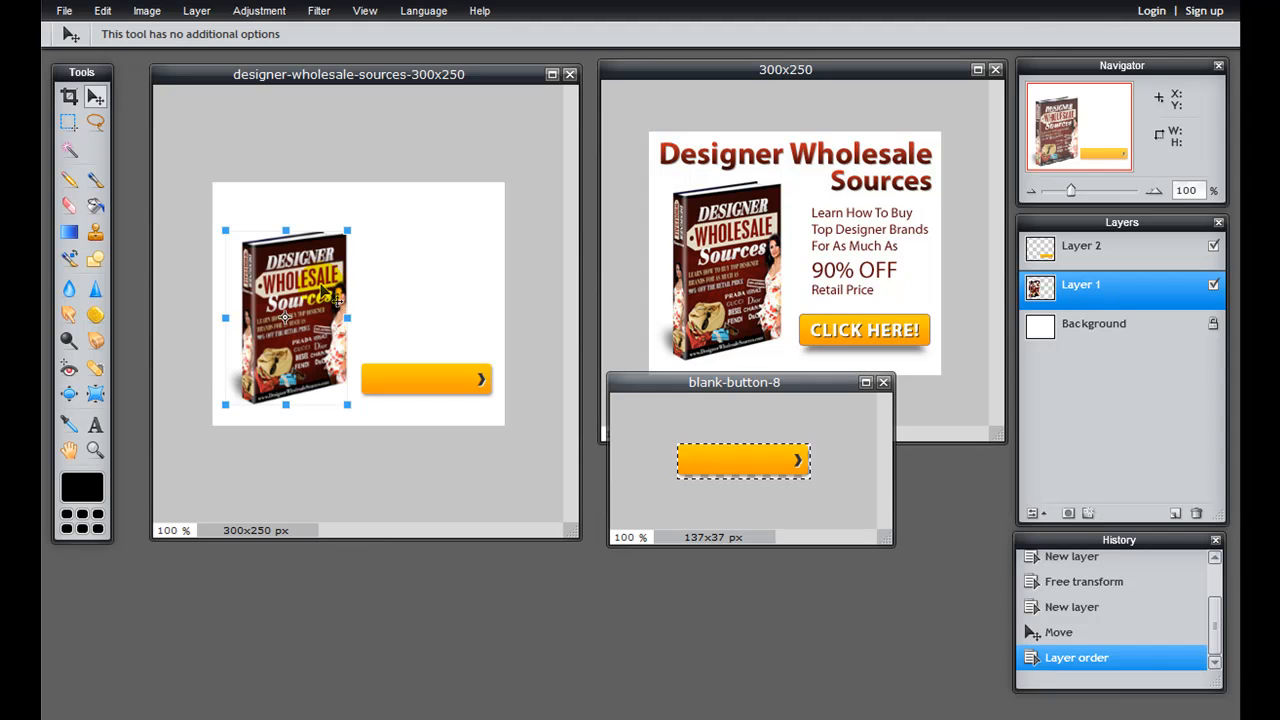
key(Return)
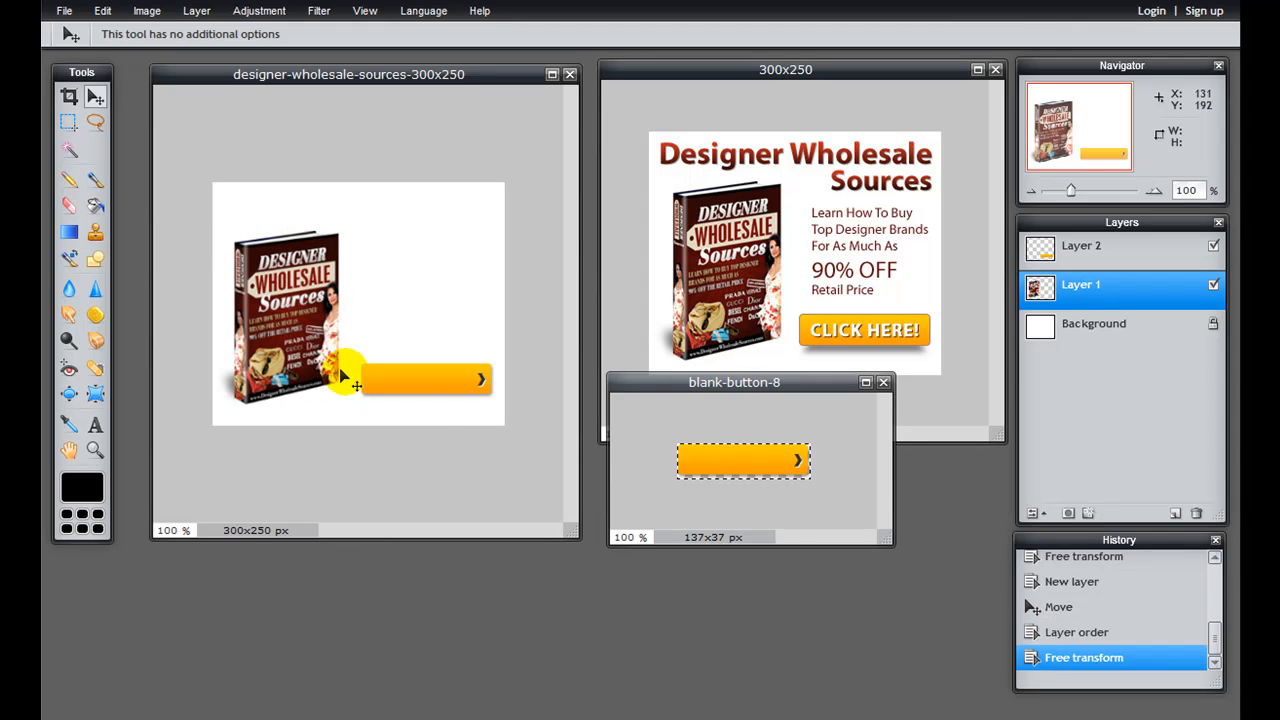
key(ctrl+z)
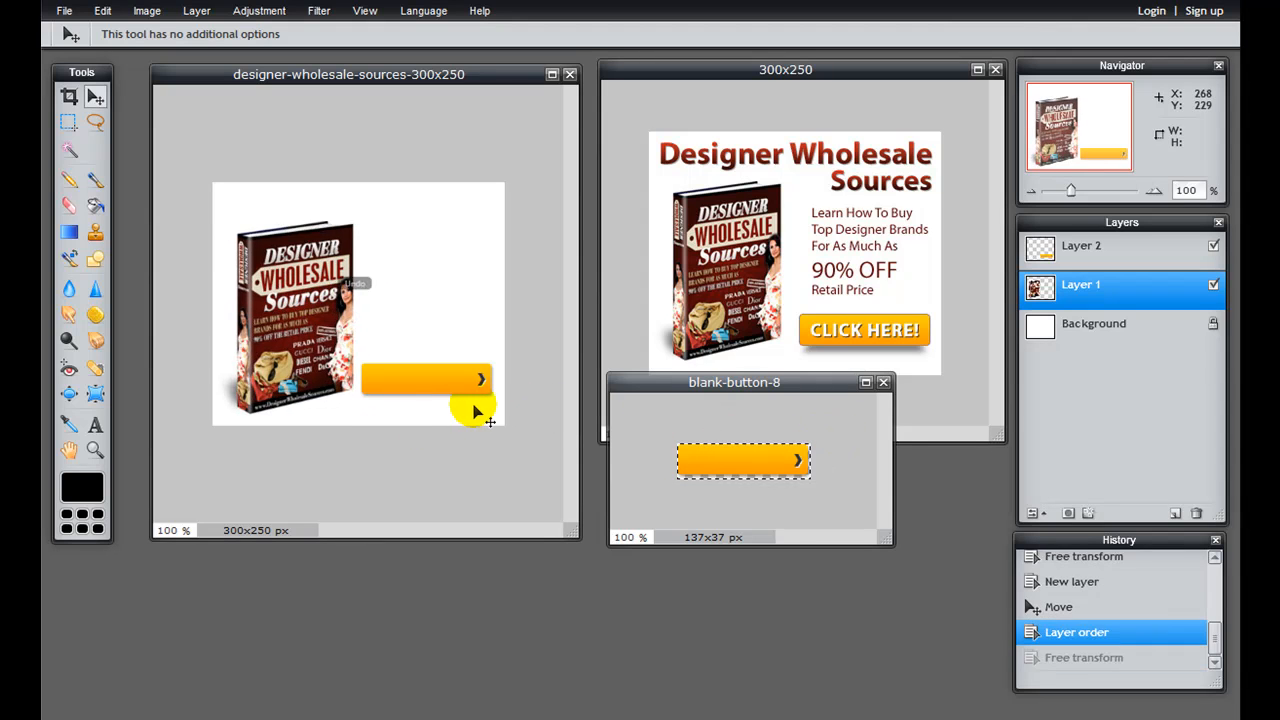
Step: Shift the ebook cover slightly left and shrink it a little with Free transform, leaving a gap between it and the orange button
drag(305, 333, 300, 332)
key(ctrl+t)
click(343, 218)
drag(345, 215, 341, 221)
key(Return)
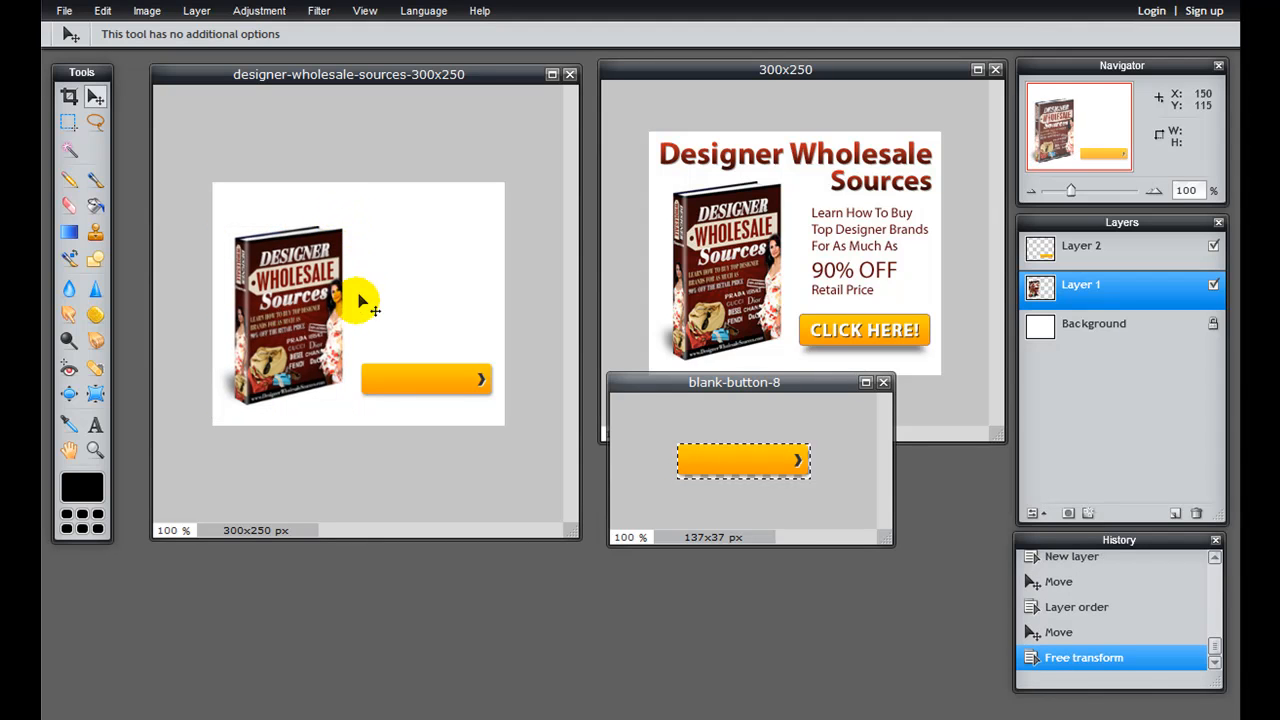
drag(339, 345, 338, 349)
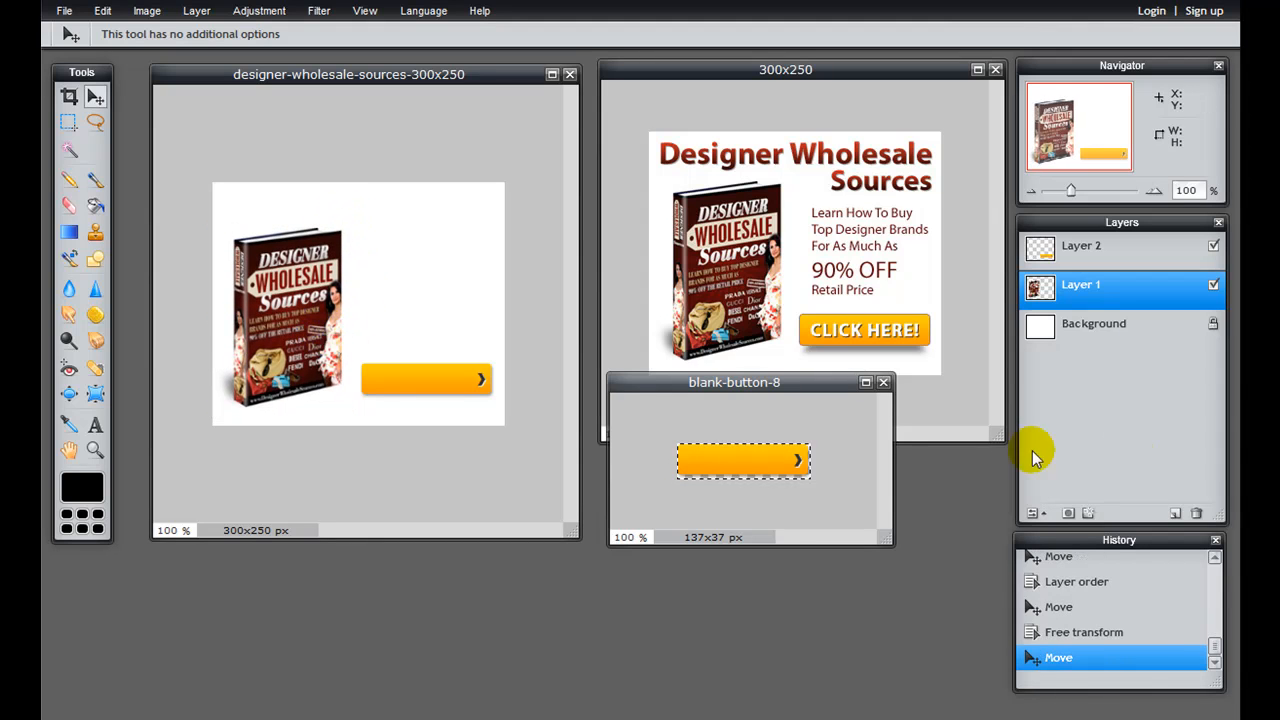
Step: Close the blank-button-8 image without saving it
click(883, 382)
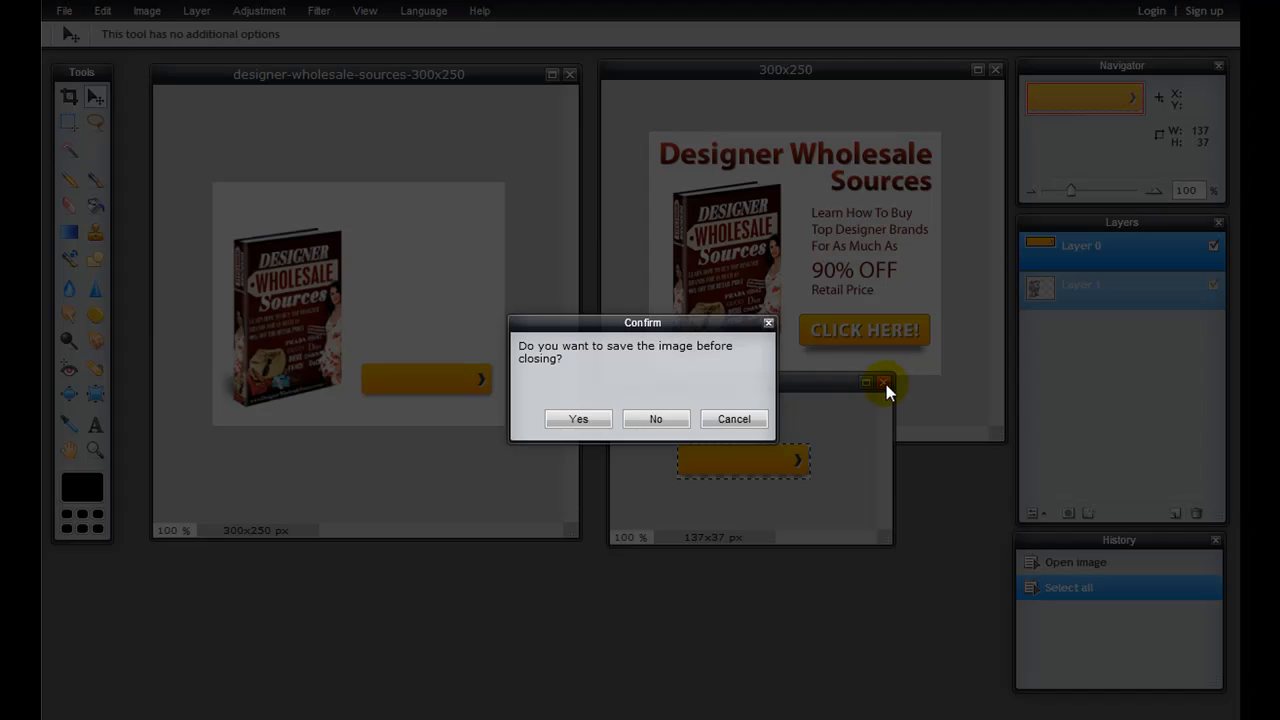
click(656, 419)
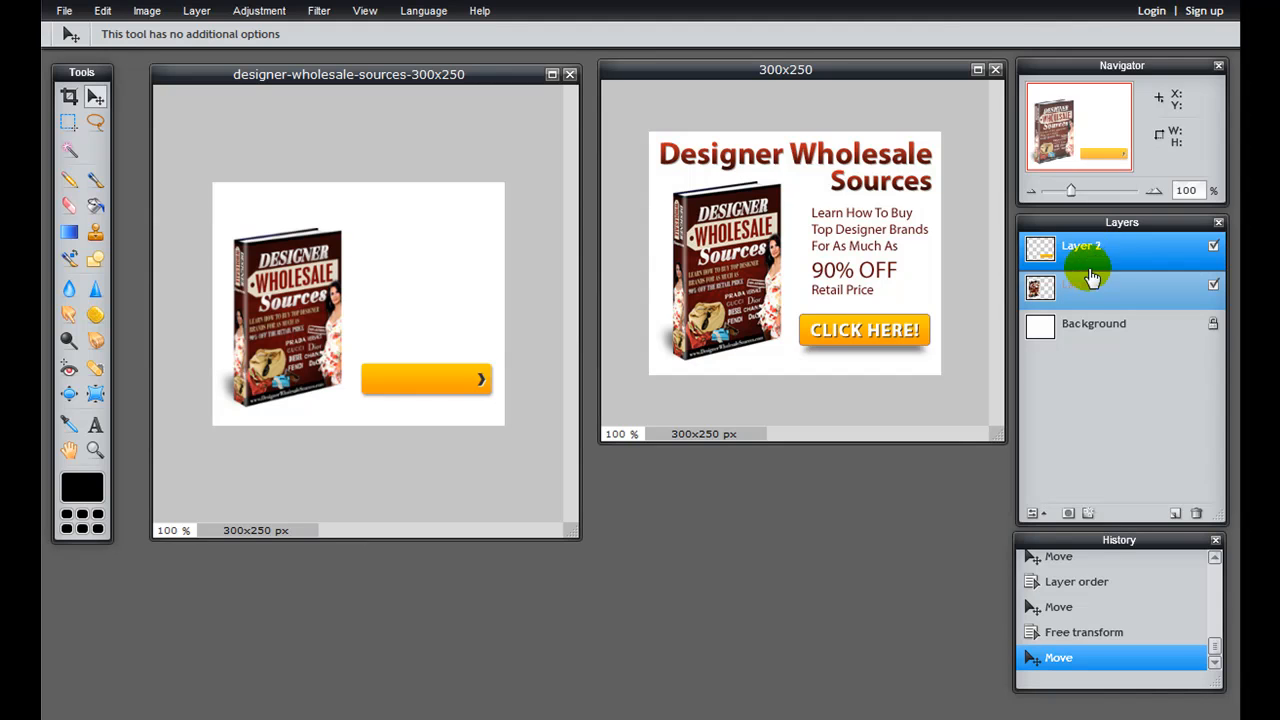
Step: Nudge the orange button slightly left and add a "CLICK HERE" text layer over it
drag(424, 402, 429, 381)
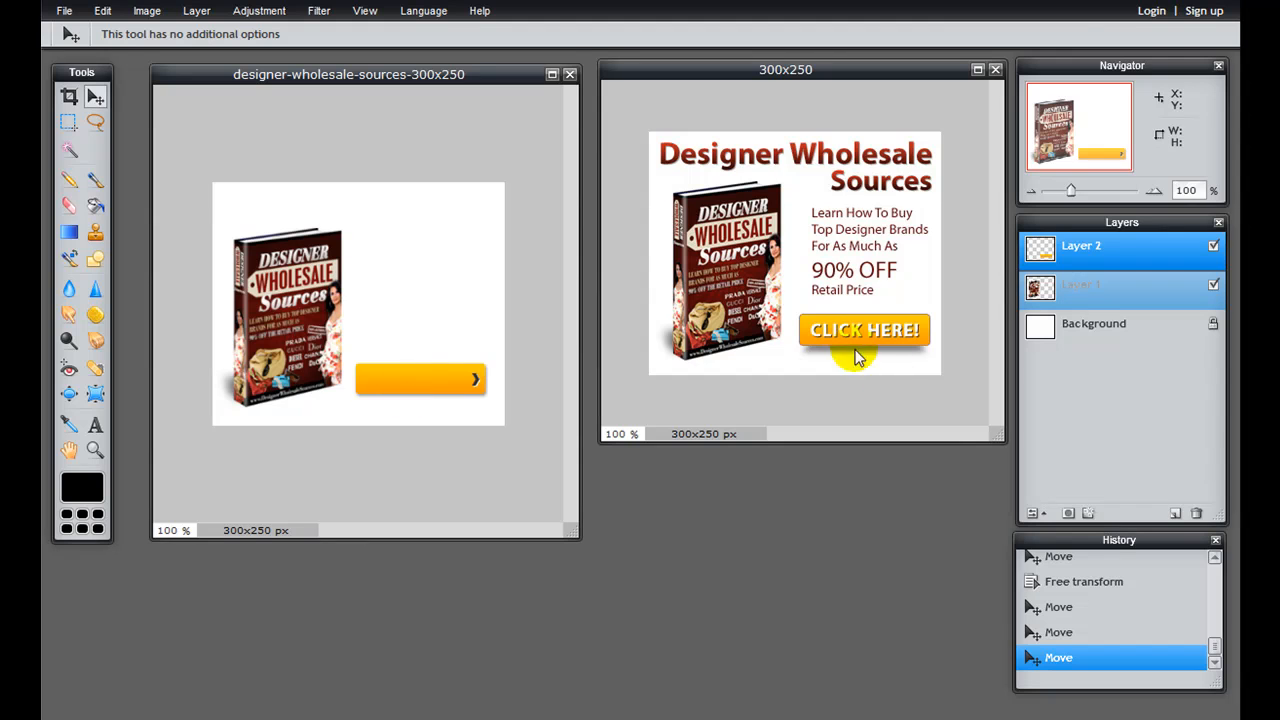
key(t)
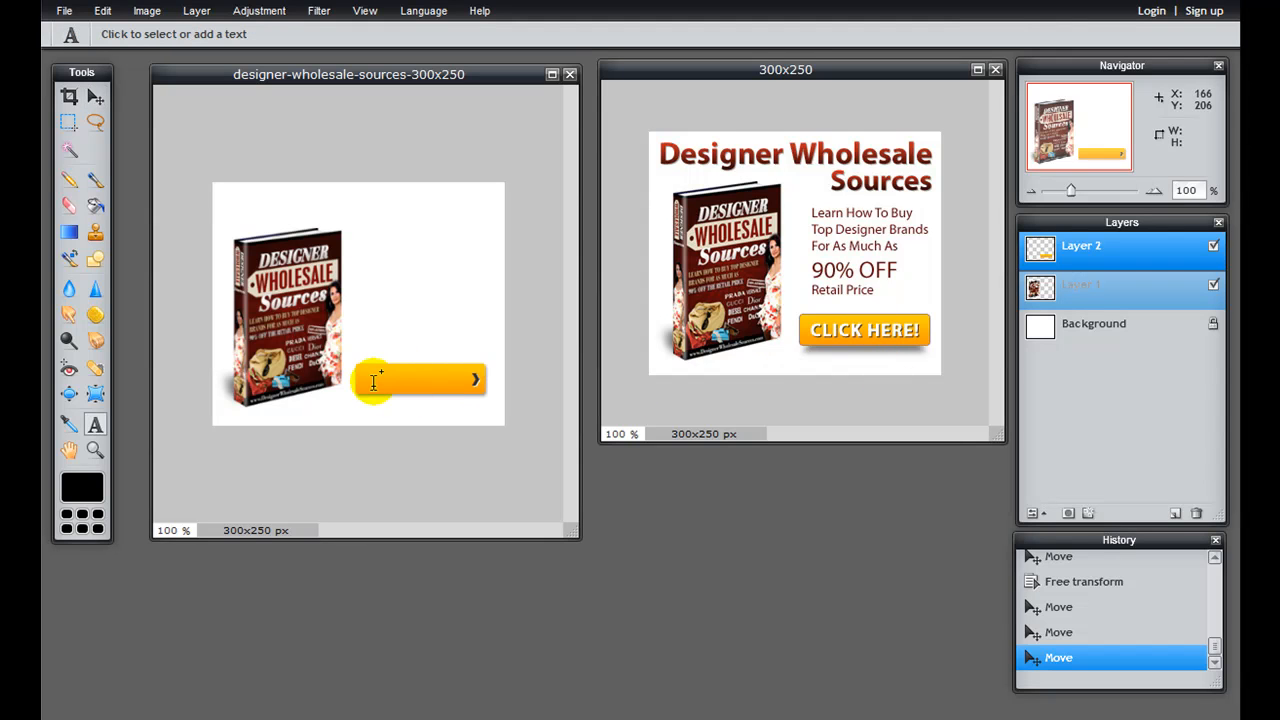
click(368, 382)
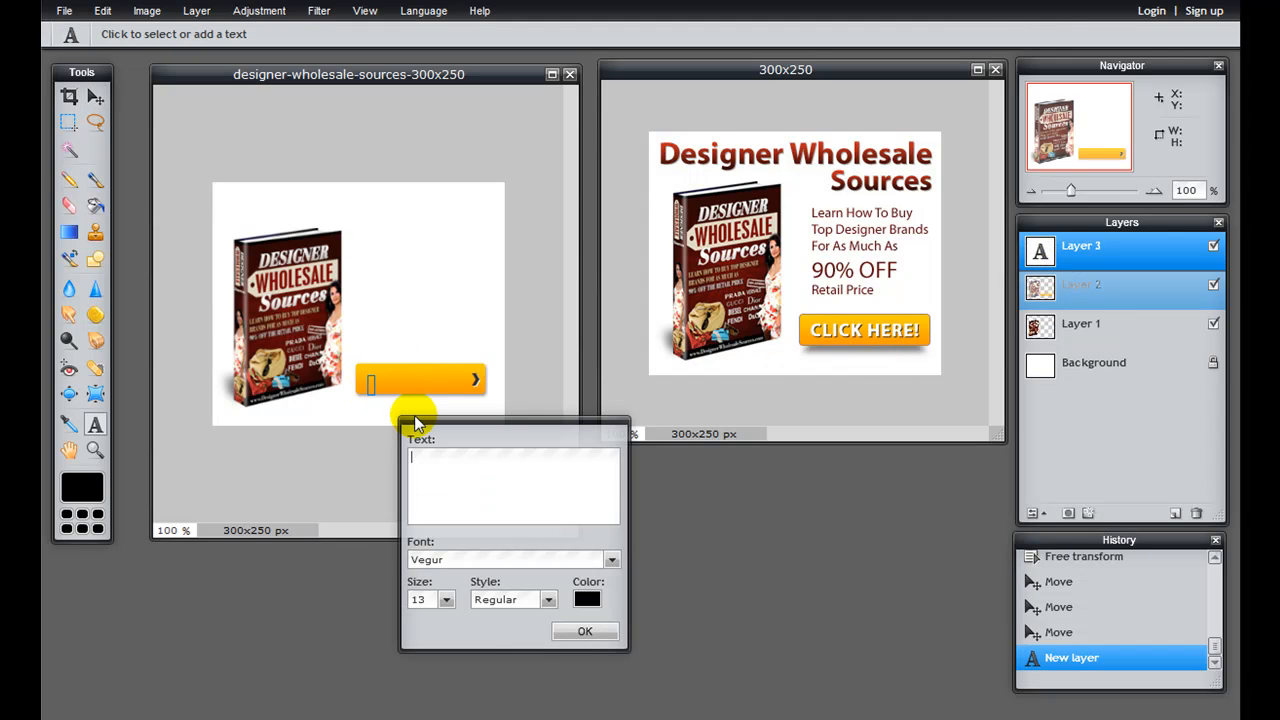
text(CLICK)
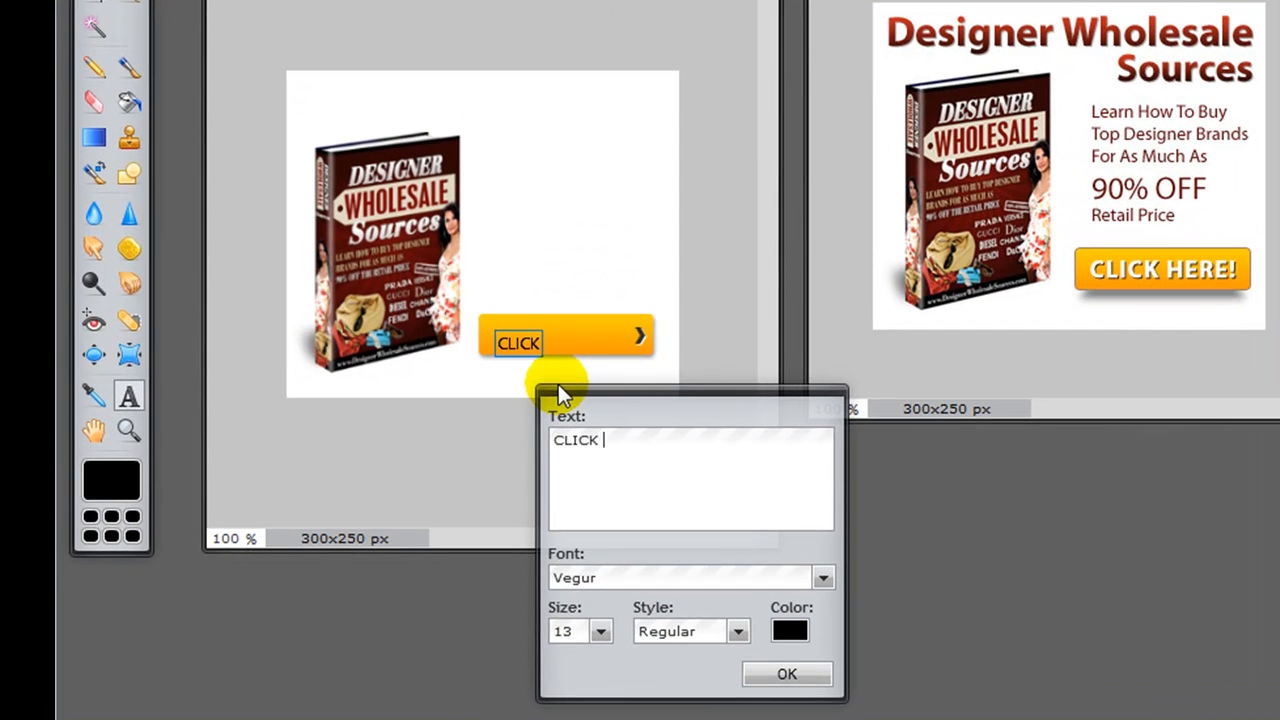
text( HERE)
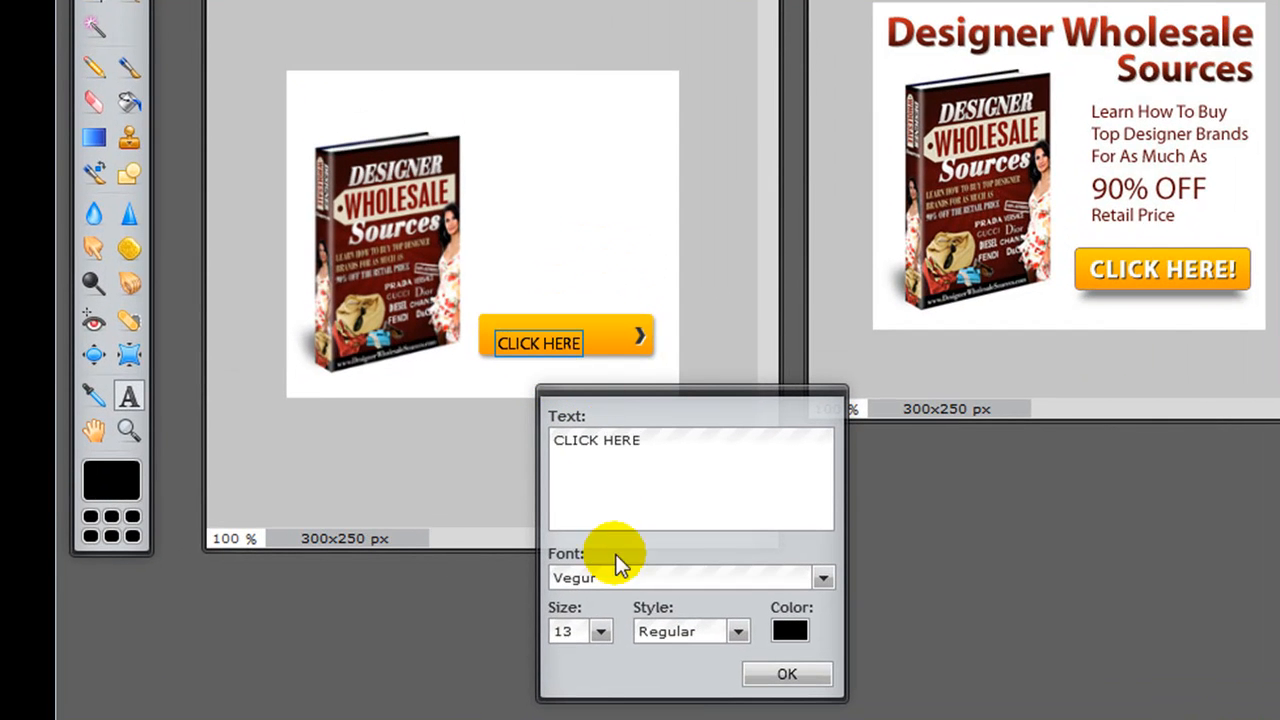
Step: Set the CLICK HERE text's size to 19 and its style to Bold
click(600, 631)
drag(487, 659, 489, 659)
click(568, 631)
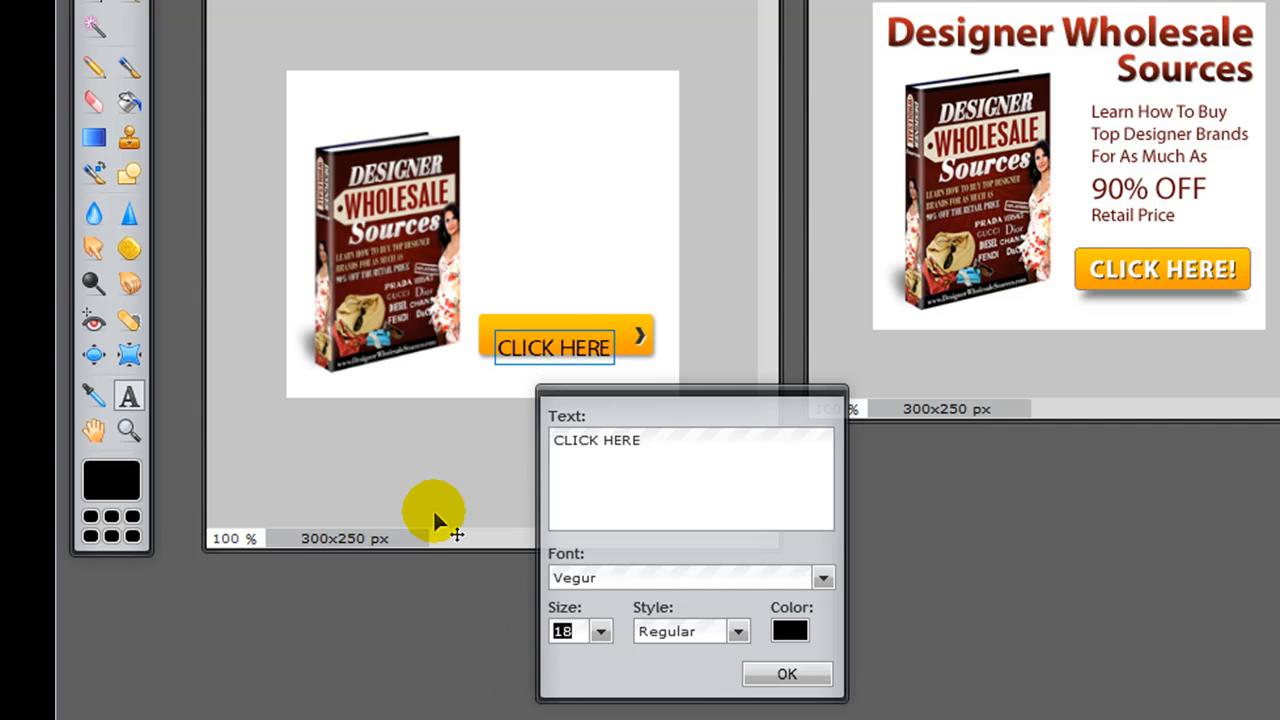
text(19)
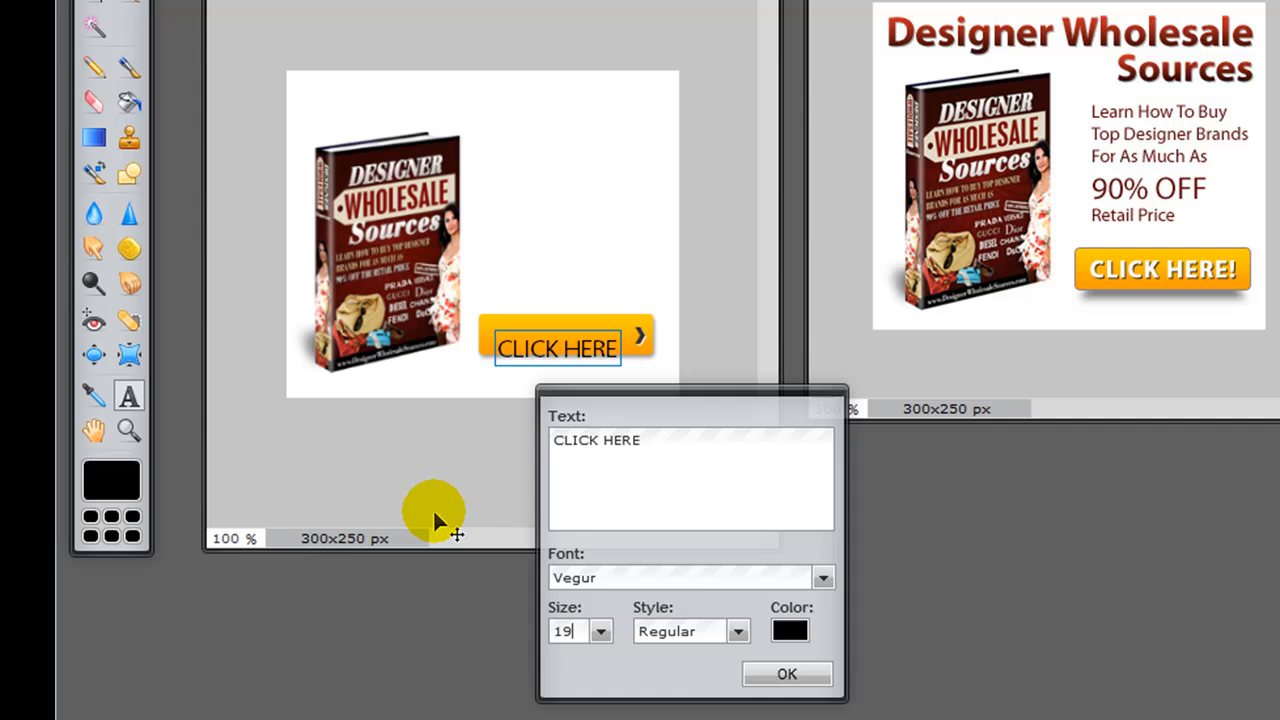
click(705, 632)
click(694, 684)
Step: Set the CLICK HERE text's color to white (ffffff) and accept the text settings
click(789, 630)
drag(254, 109, 331, 42)
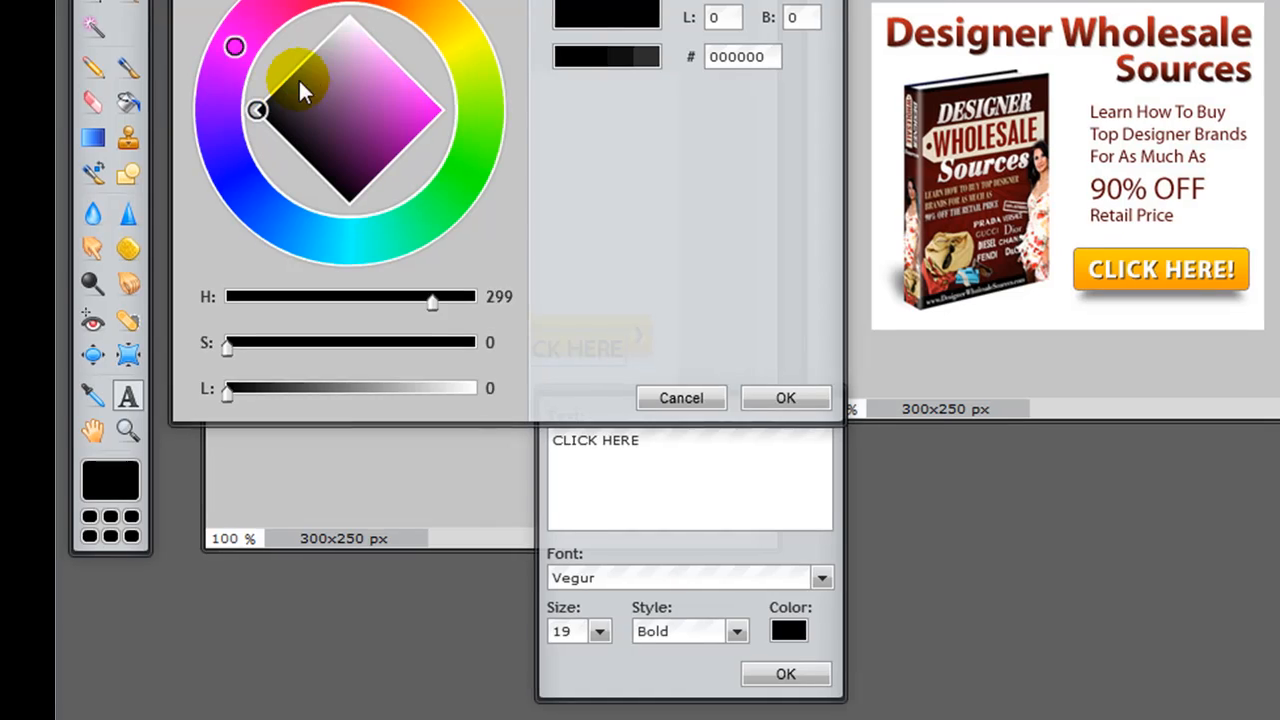
drag(237, 155, 341, 121)
drag(314, 170, 298, 124)
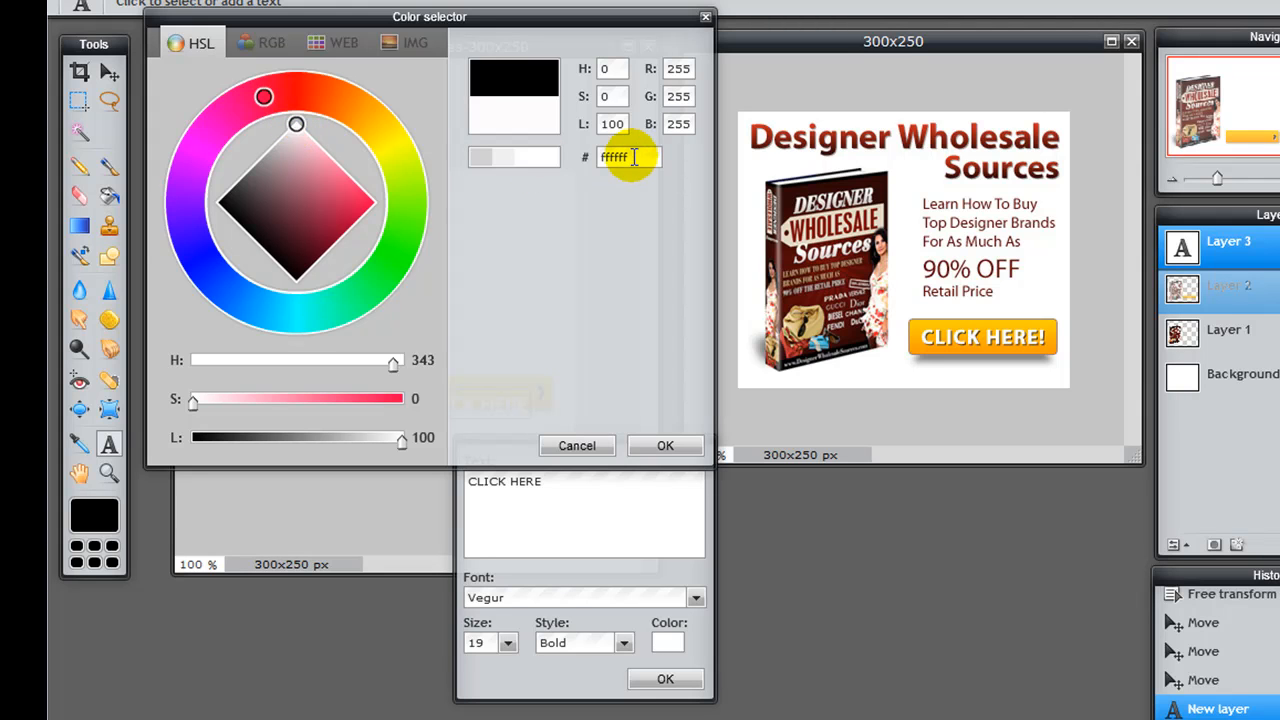
drag(634, 157, 597, 157)
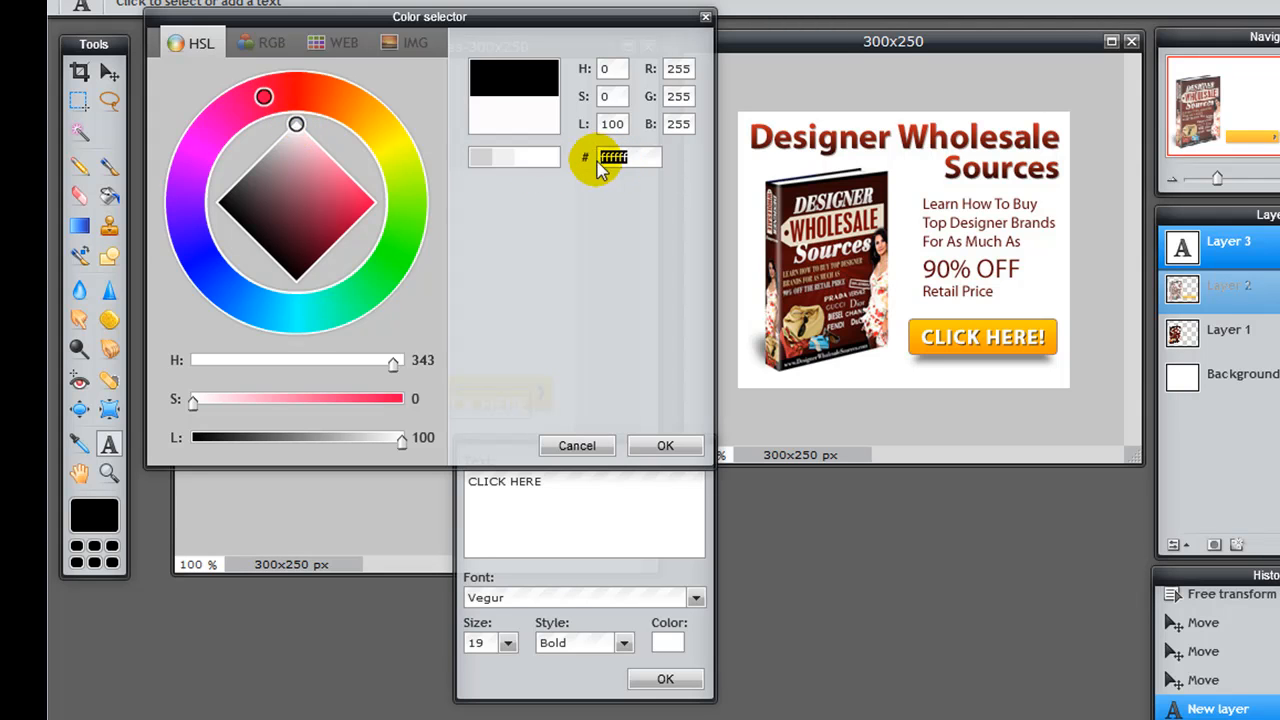
click(662, 446)
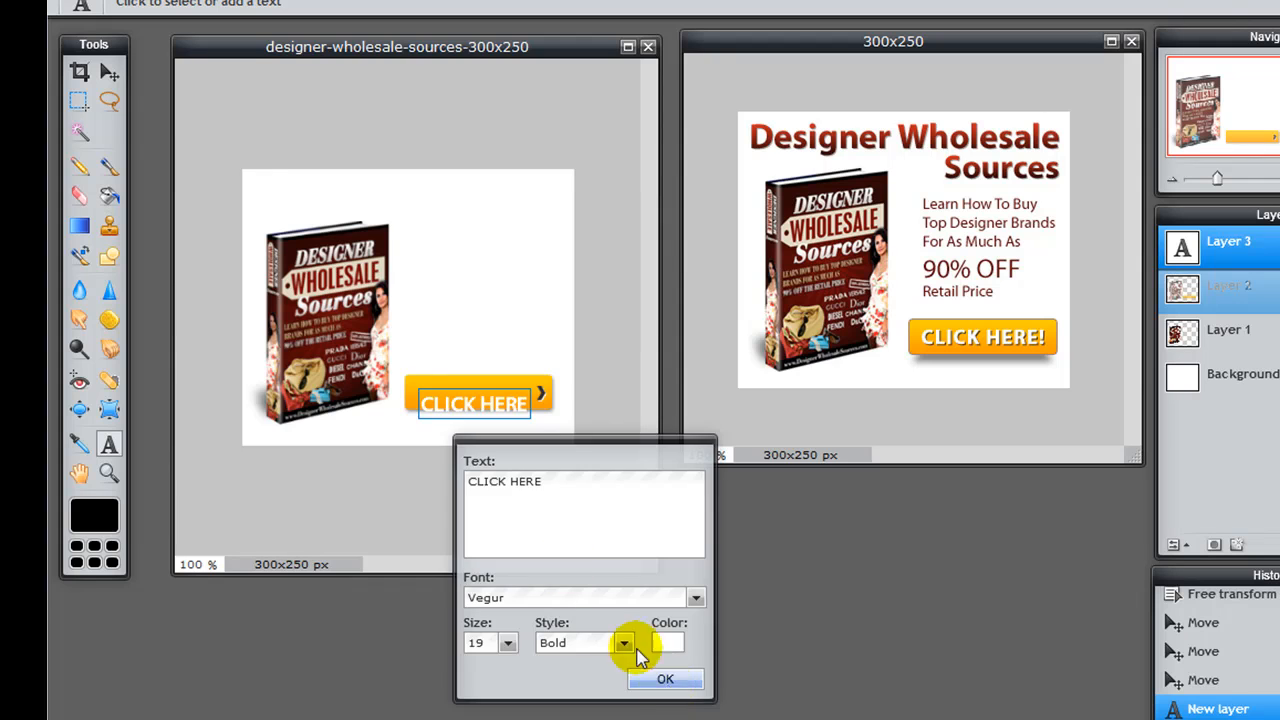
click(665, 681)
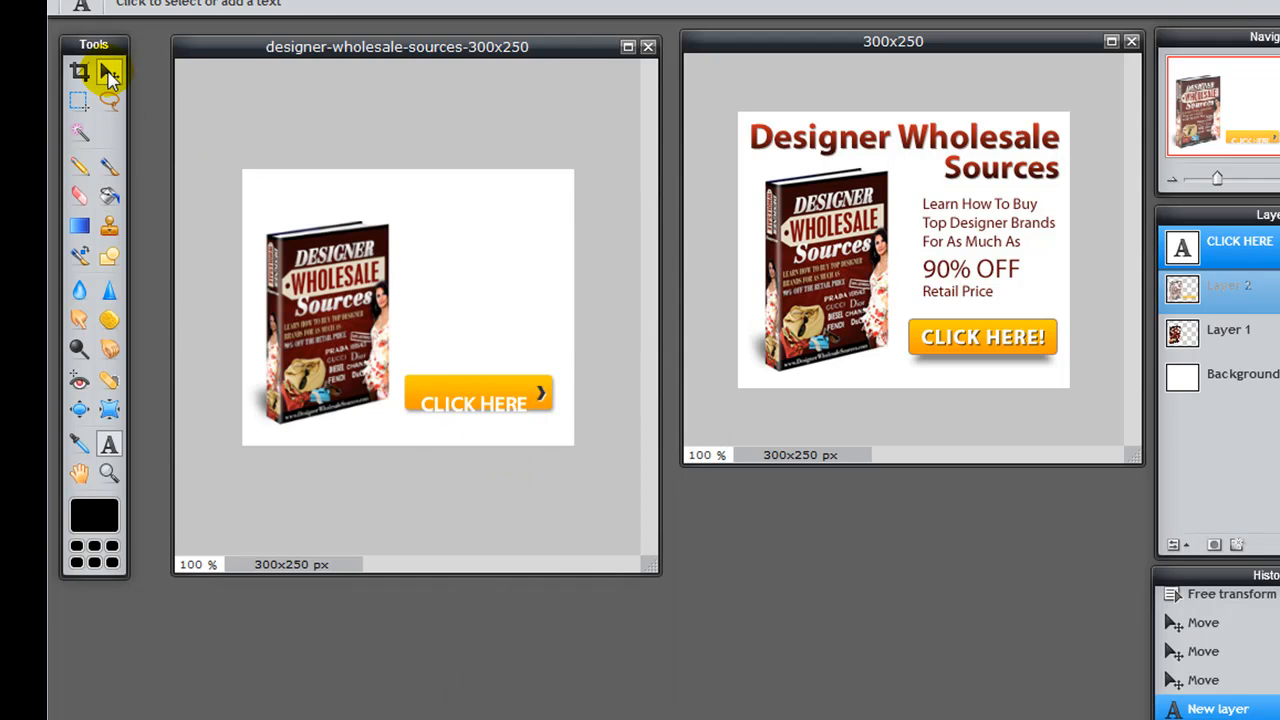
Step: Move the CLICK HERE text up so it sits vertically centered on the orange button, left of its arrow
click(109, 75)
click(409, 337)
drag(486, 410, 489, 404)
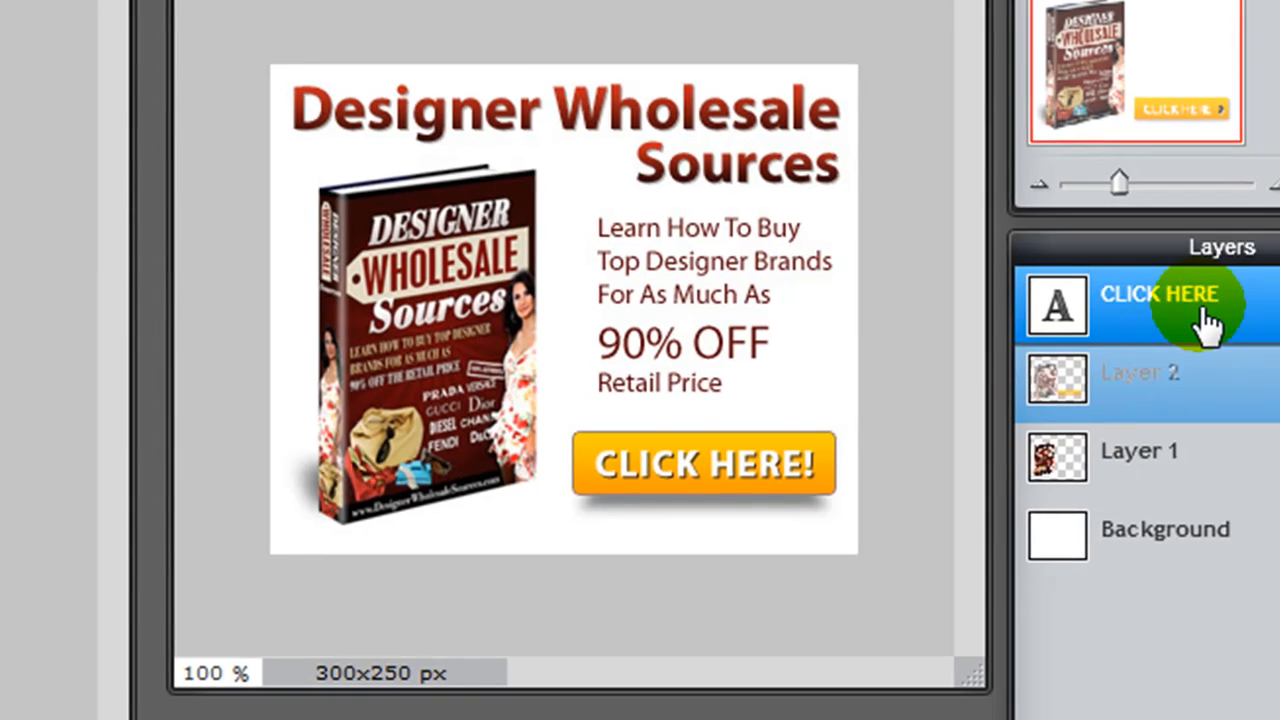
Step: Duplicate the CLICK HERE text layer and place the copy directly beneath the original
drag(1243, 355, 1279, 719)
drag(1106, 615, 1118, 627)
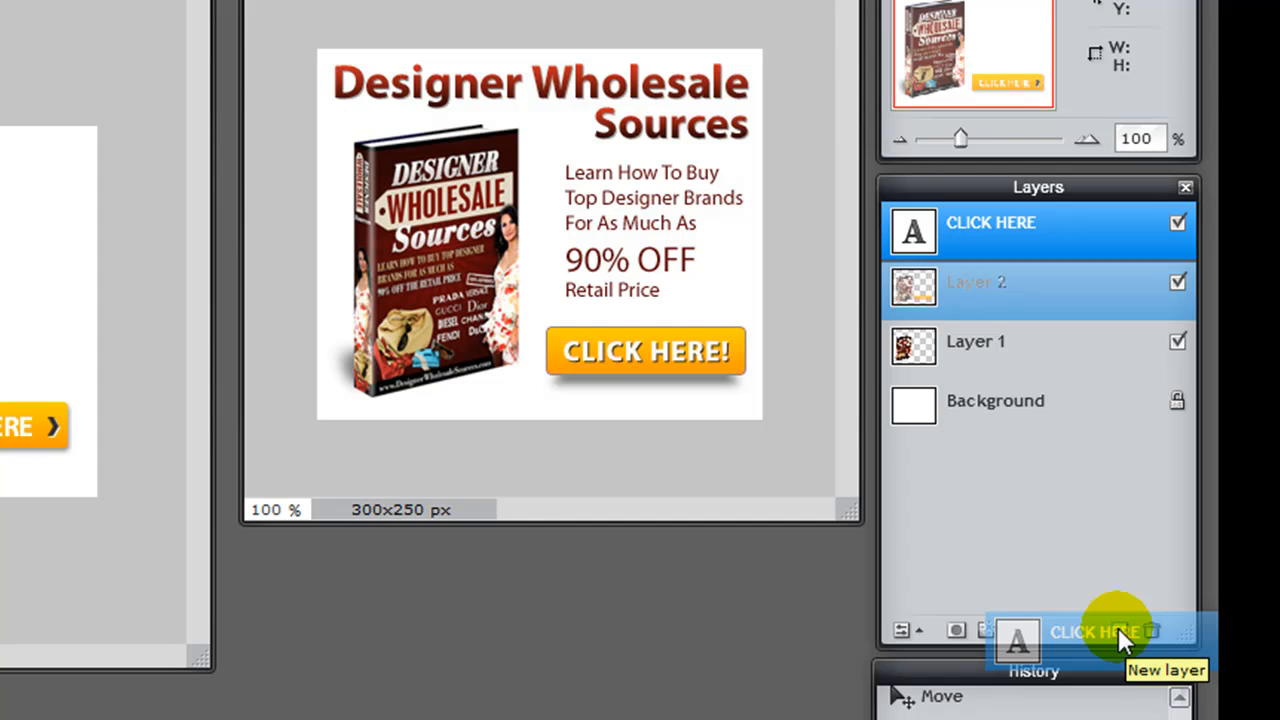
drag(1118, 627, 1118, 627)
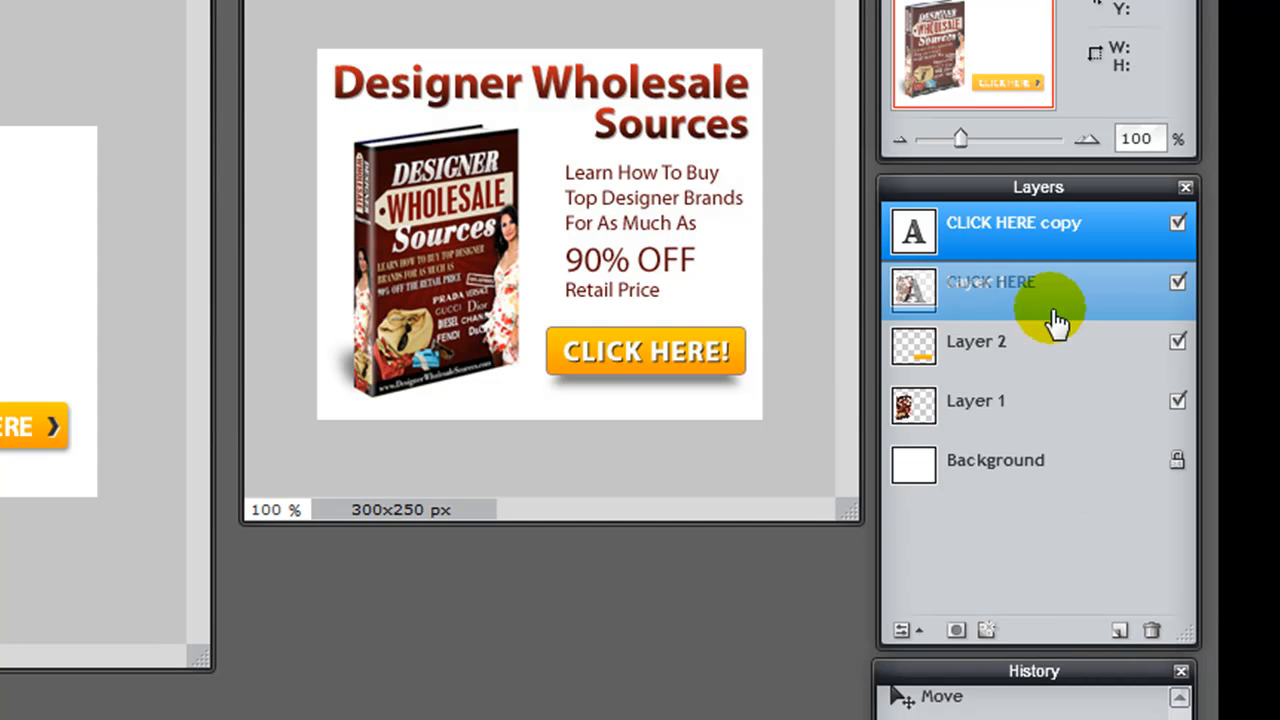
drag(1086, 240, 1010, 325)
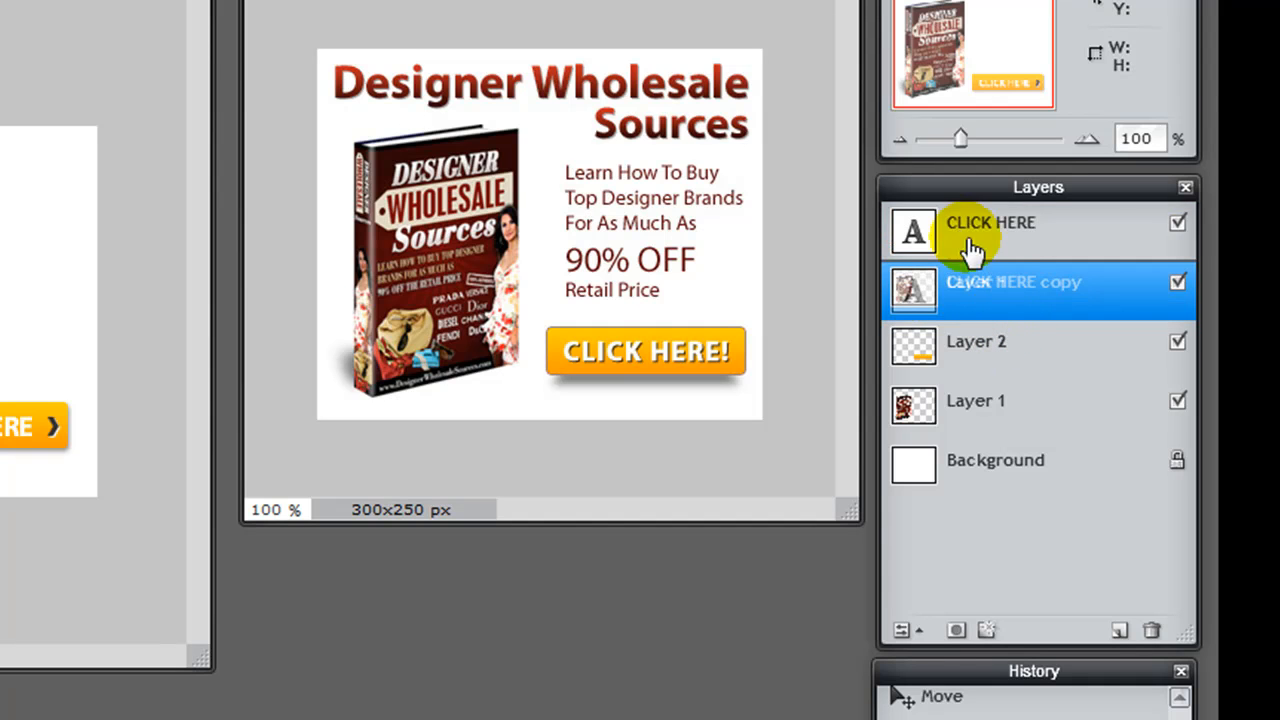
Step: Hide the original CLICK HERE layer and recolor the copy beneath it dark gray (545454)
click(1178, 226)
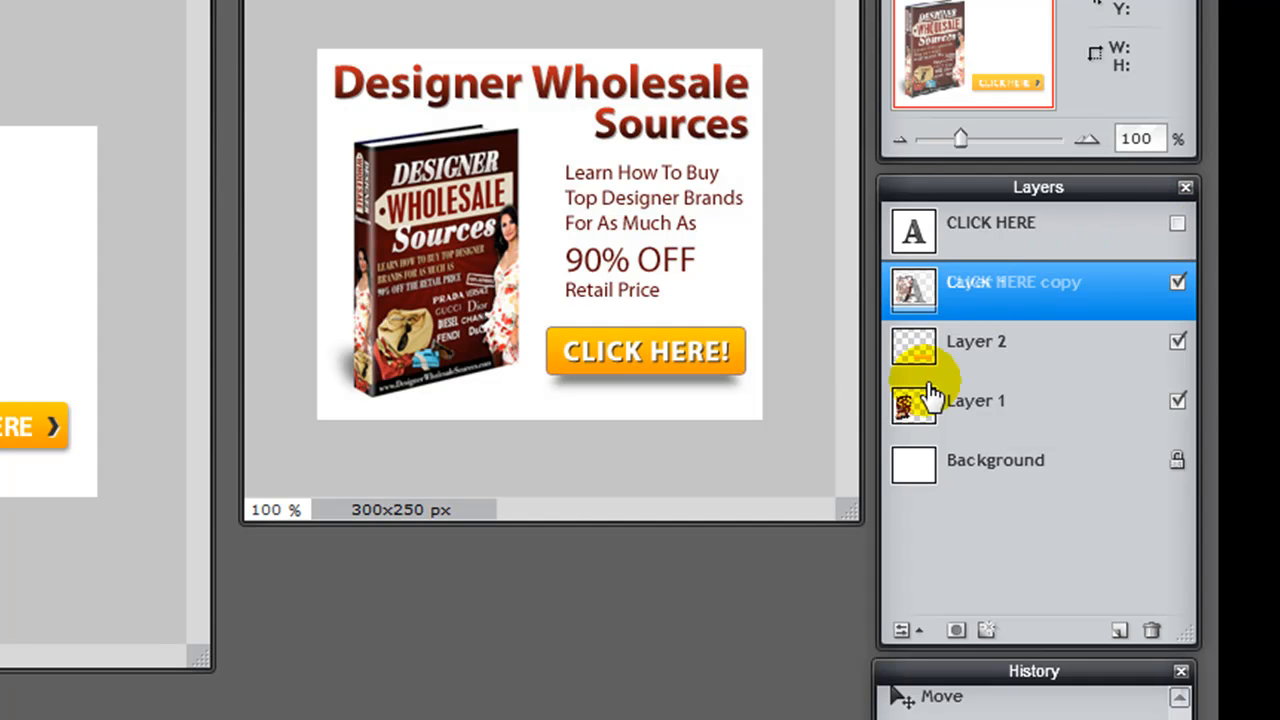
drag(1003, 335, 1025, 300)
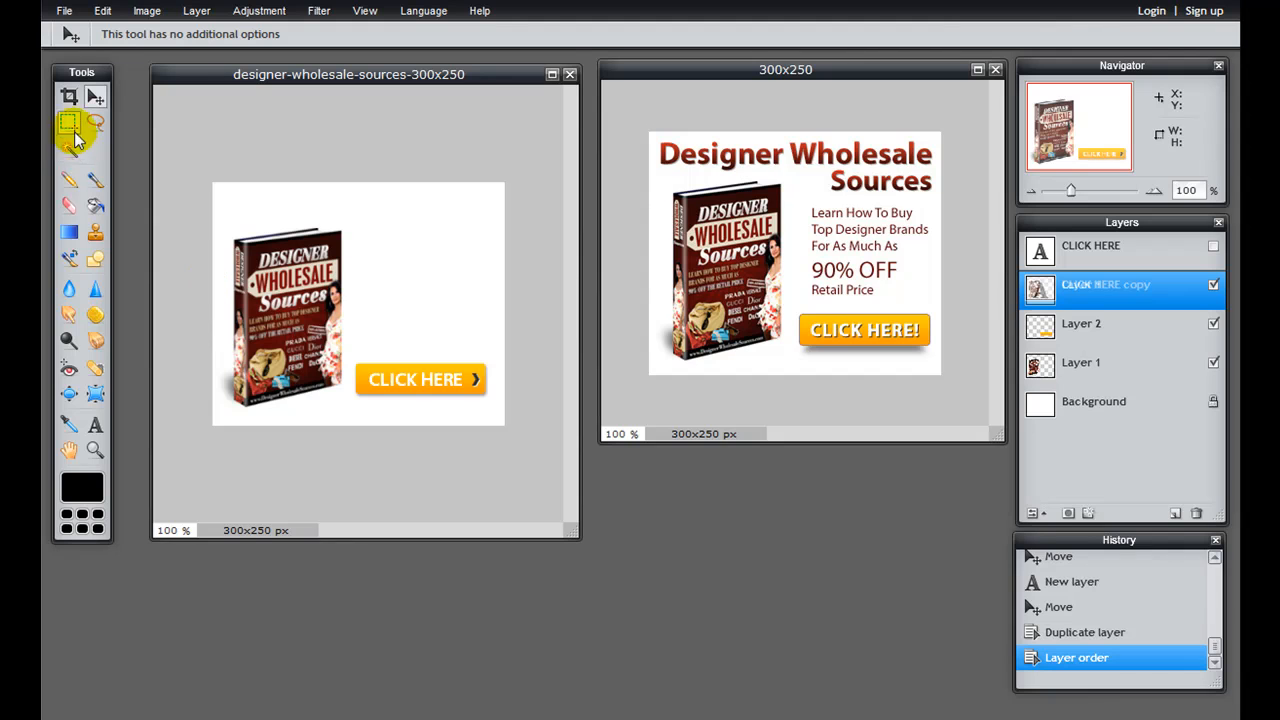
click(95, 428)
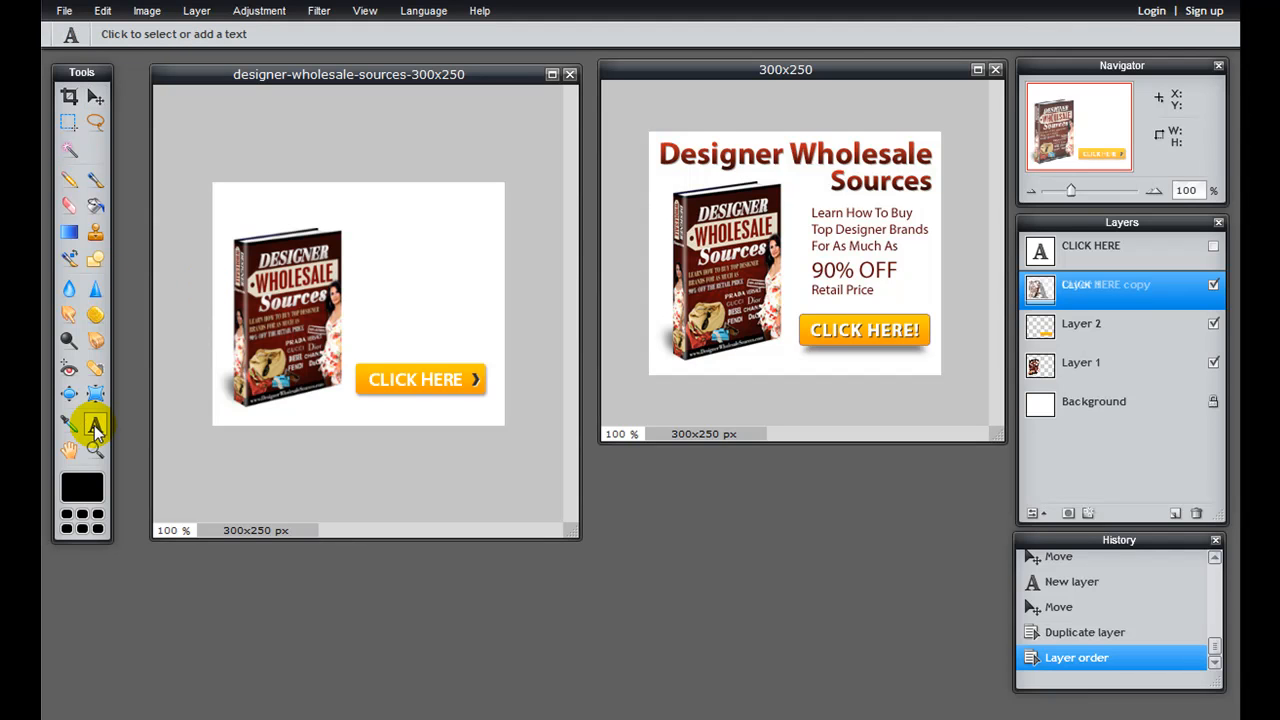
click(407, 380)
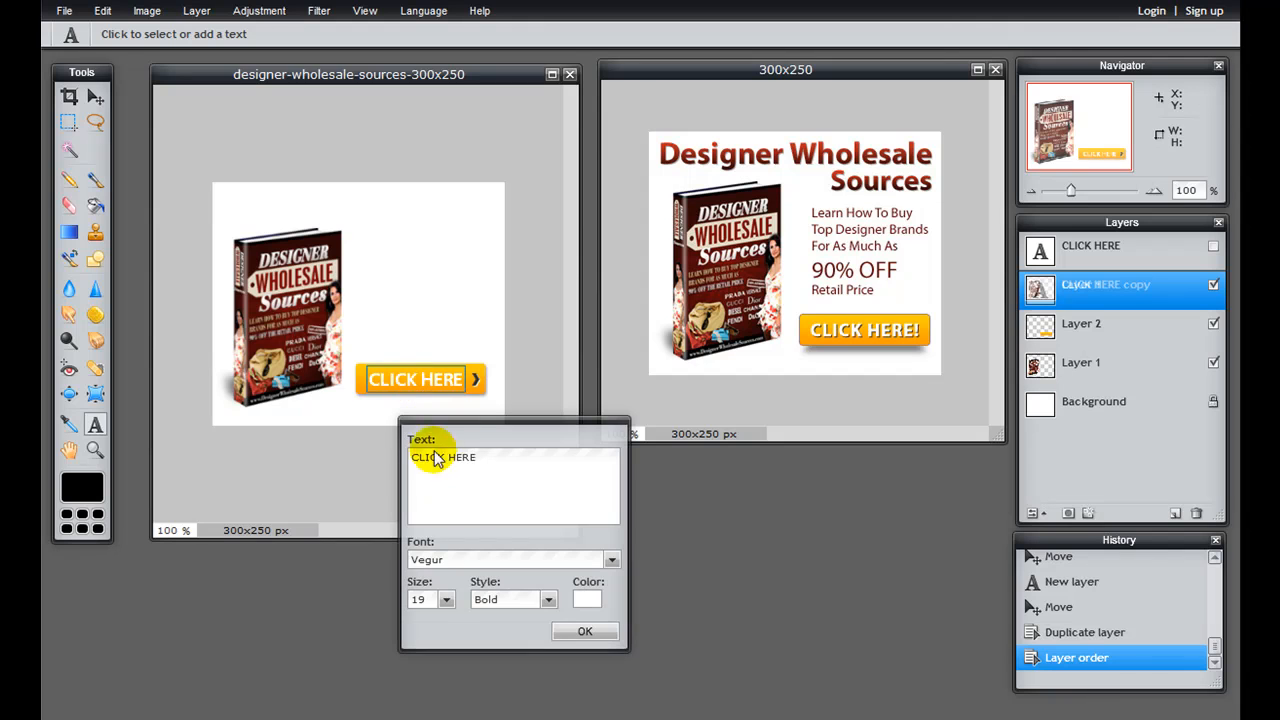
click(587, 597)
drag(263, 144, 212, 190)
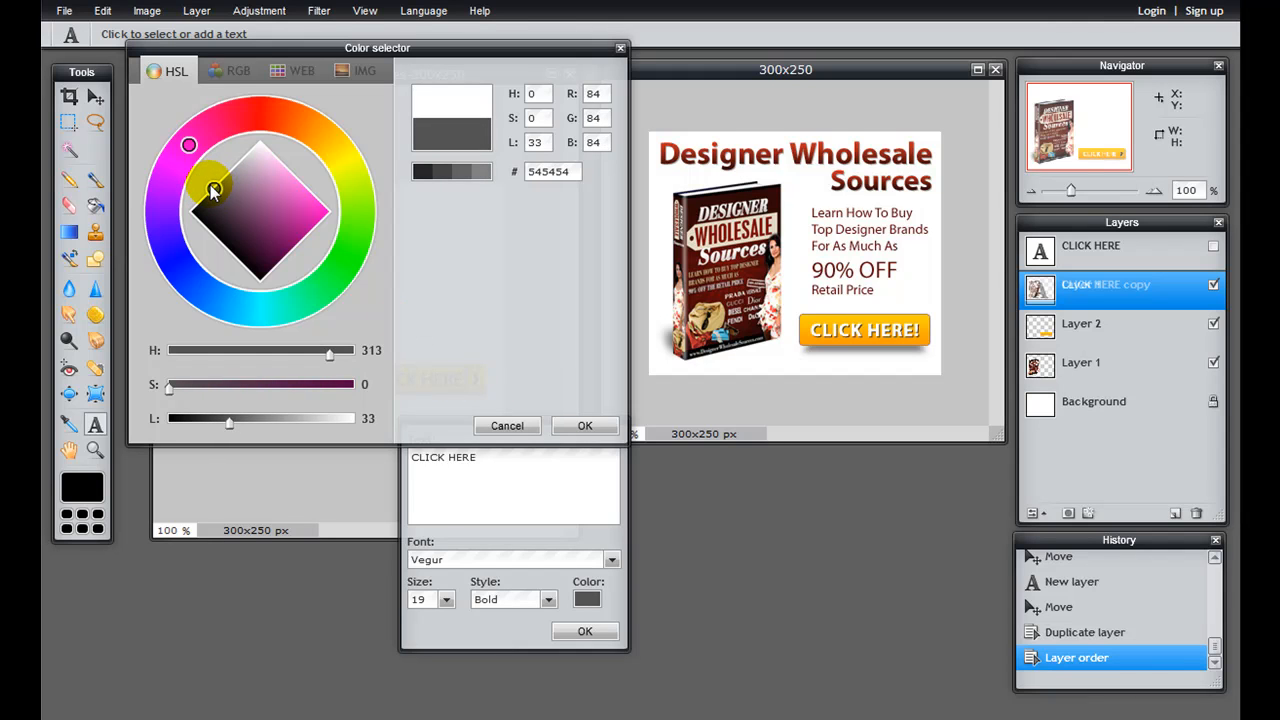
click(585, 426)
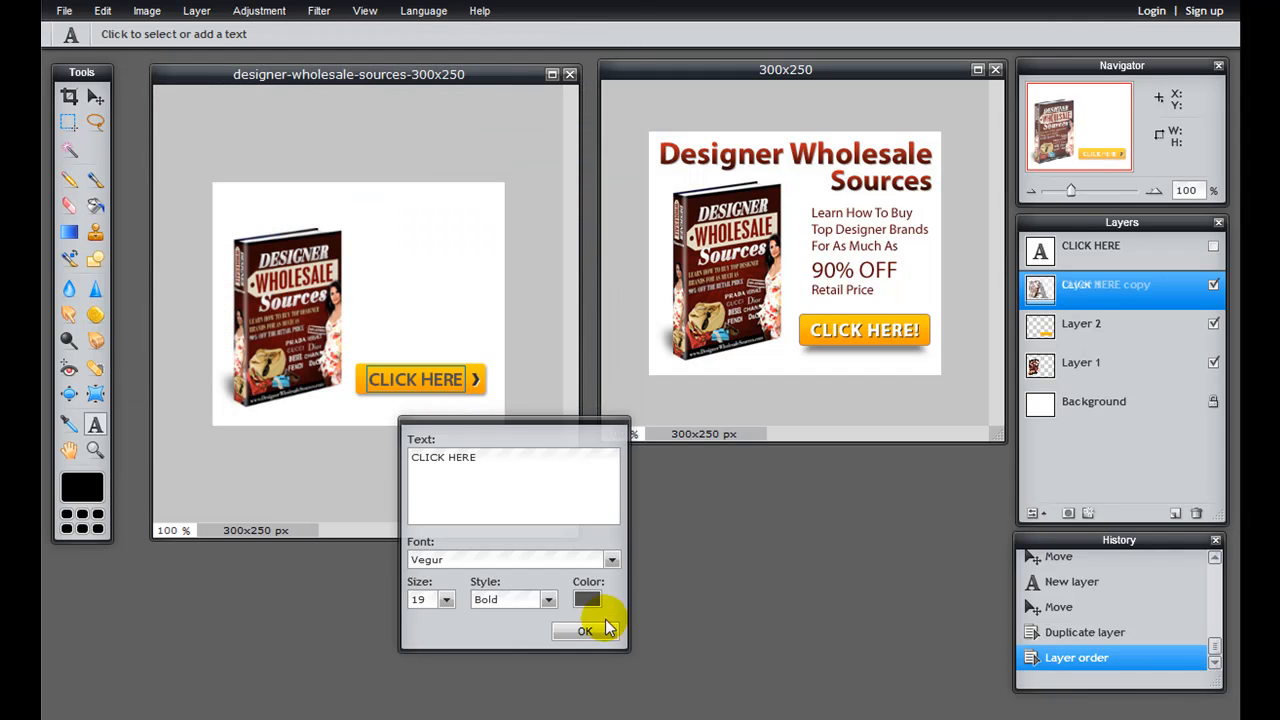
click(598, 634)
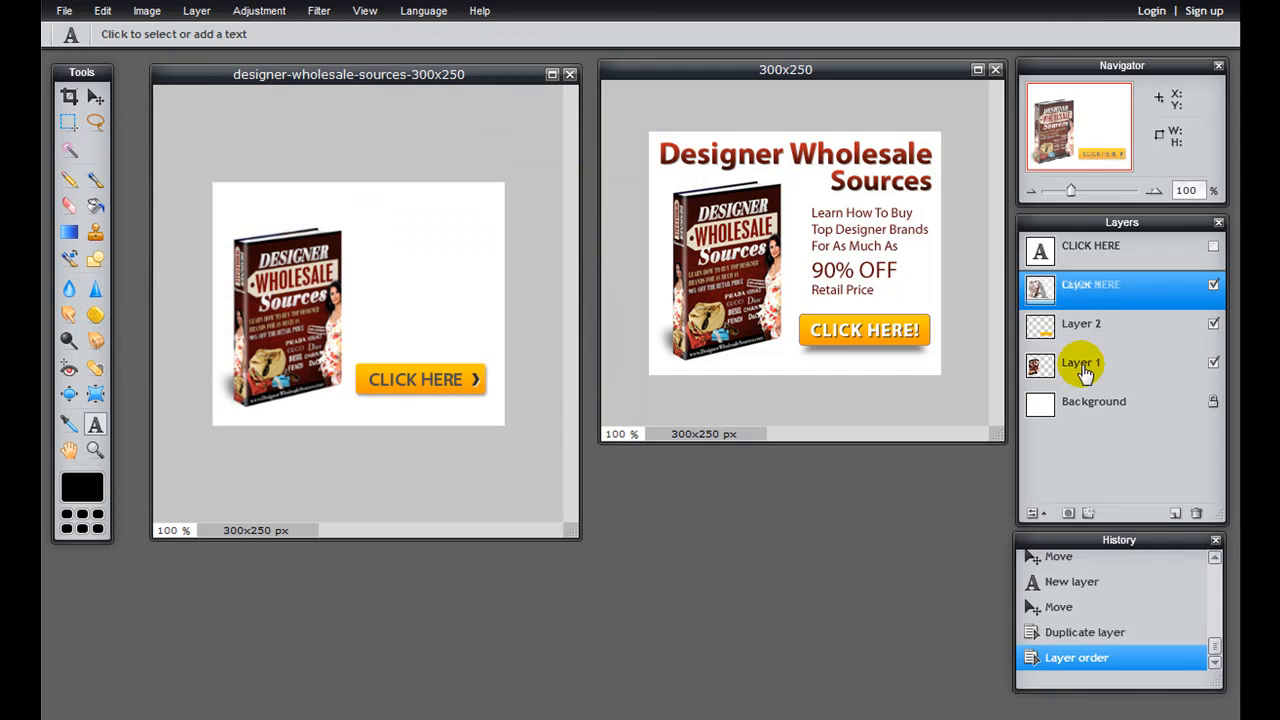
Step: Show the white CLICK HERE layer again and make the gray copy's layer active with the Move tool
click(1142, 294)
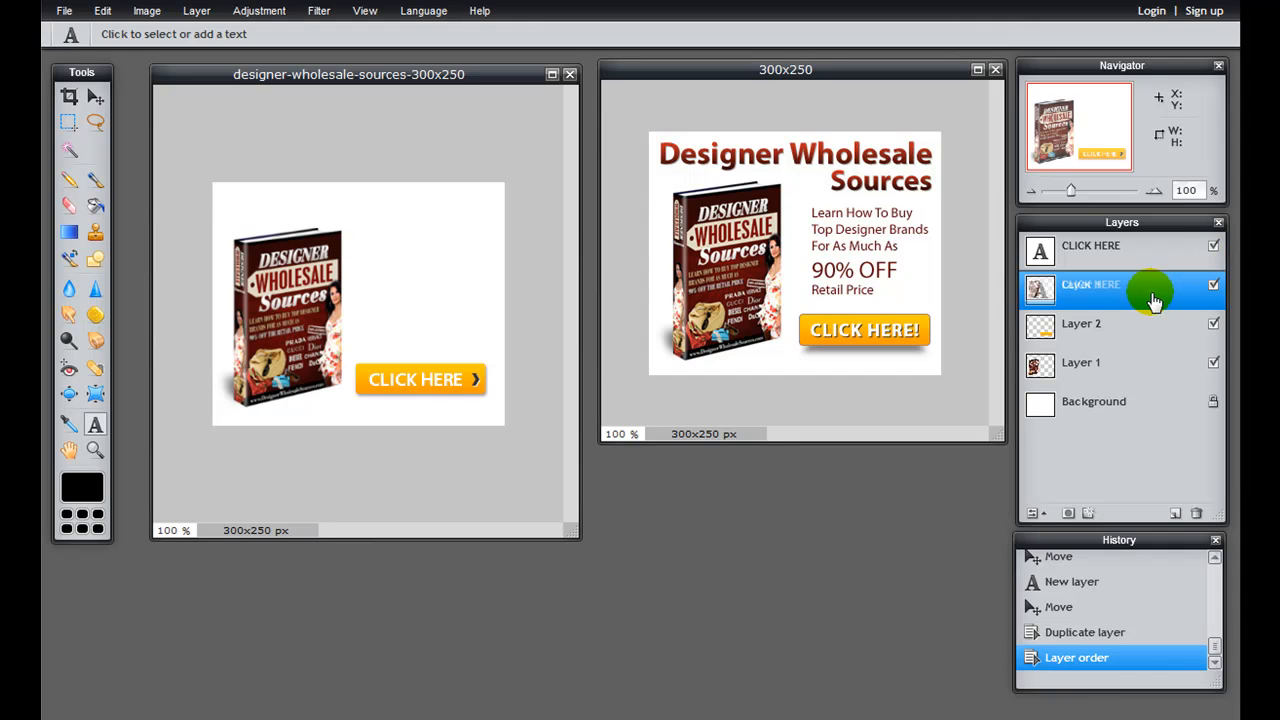
click(1089, 330)
click(1077, 295)
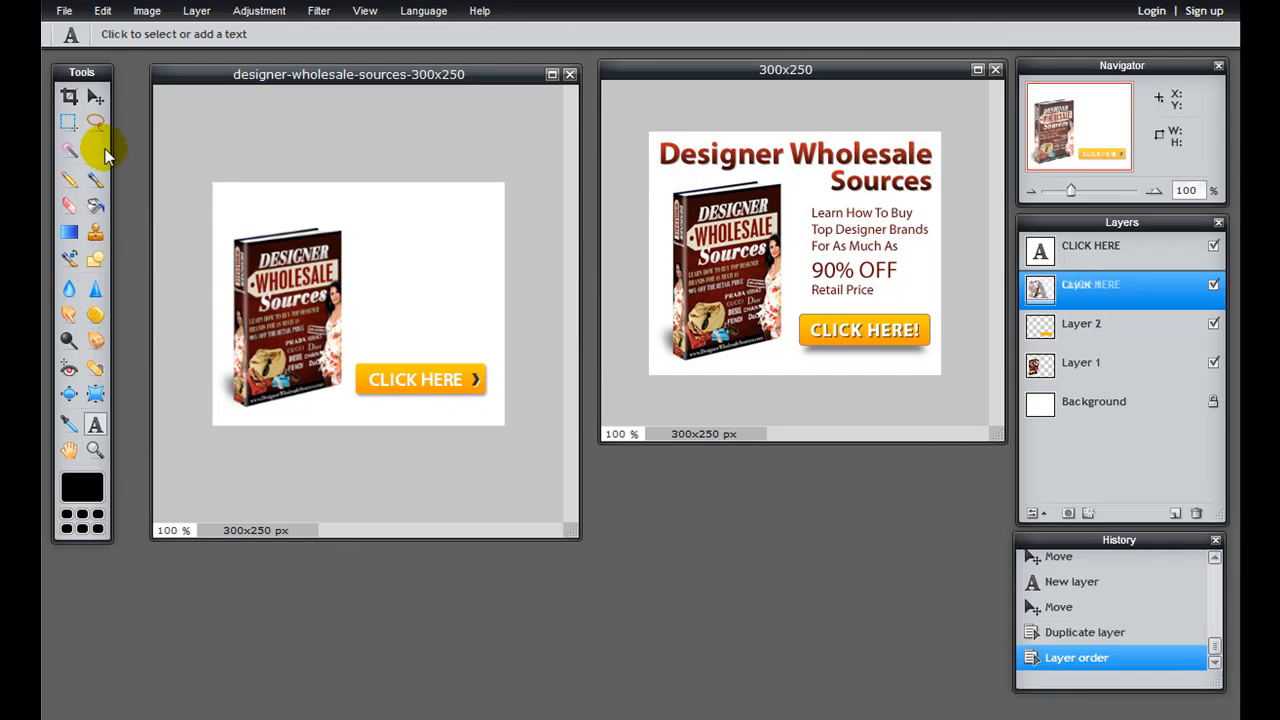
click(95, 98)
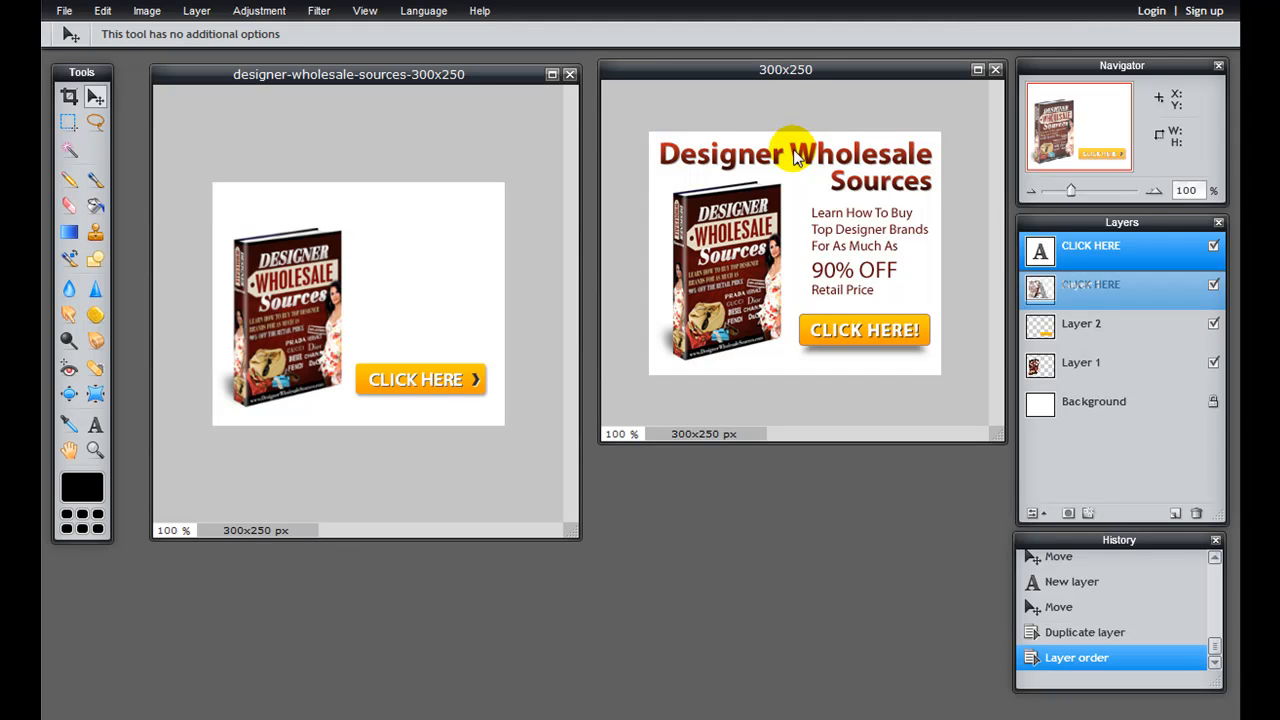
Step: Add a "Designer Wholesale" text layer at the banner's top, above the ebook cover
key(t)
click(229, 202)
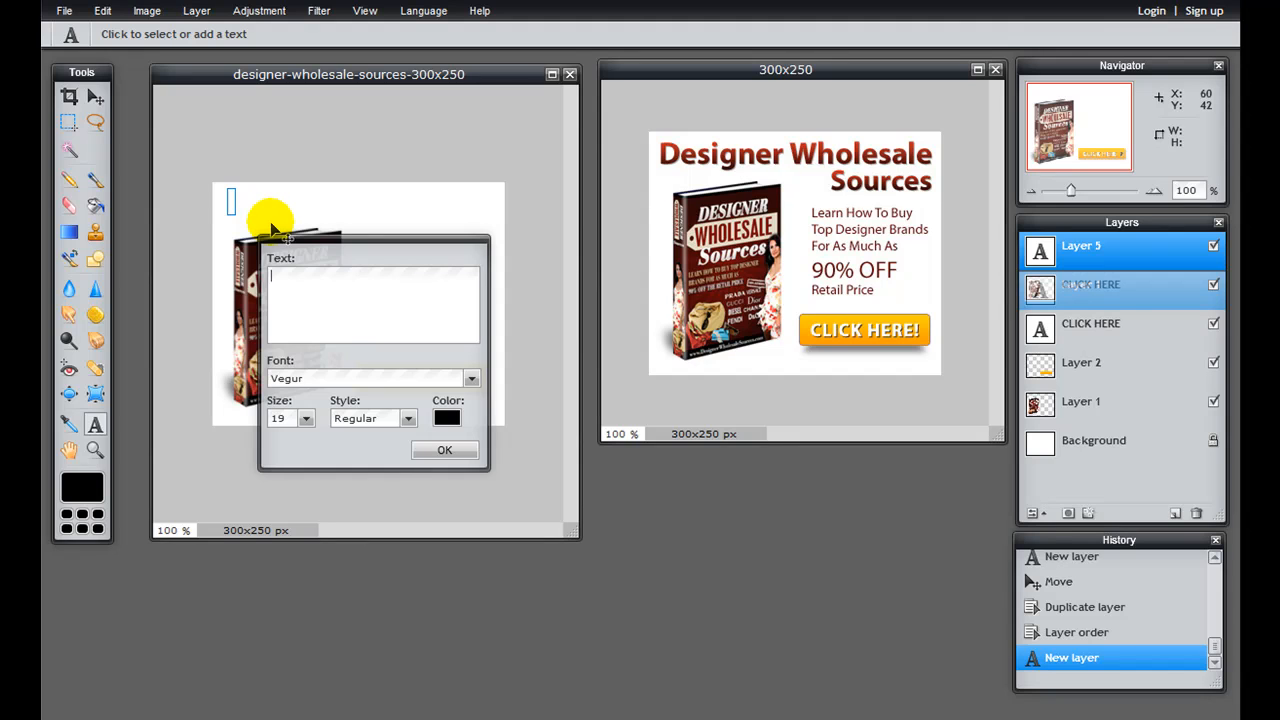
text(Designer Wholesale)
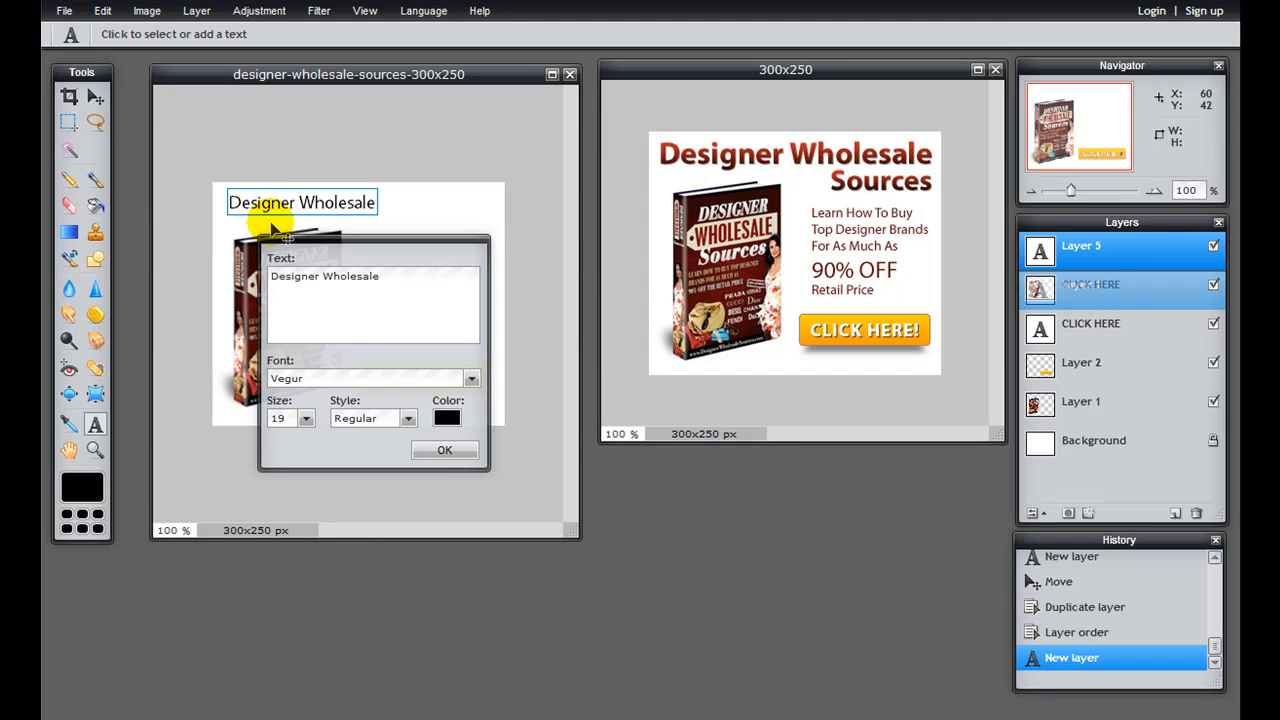
Step: Set the Designer Wholesale heading's size to 33 and its style to Bold
click(306, 418)
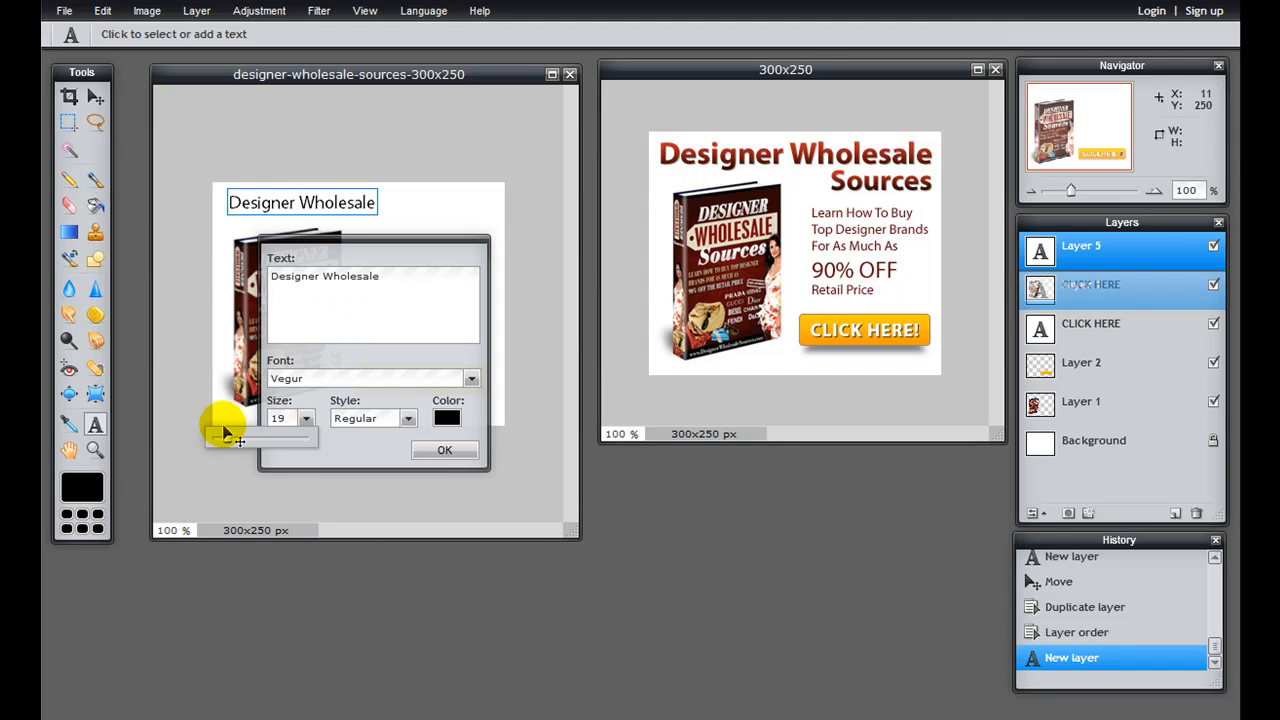
drag(228, 436, 234, 438)
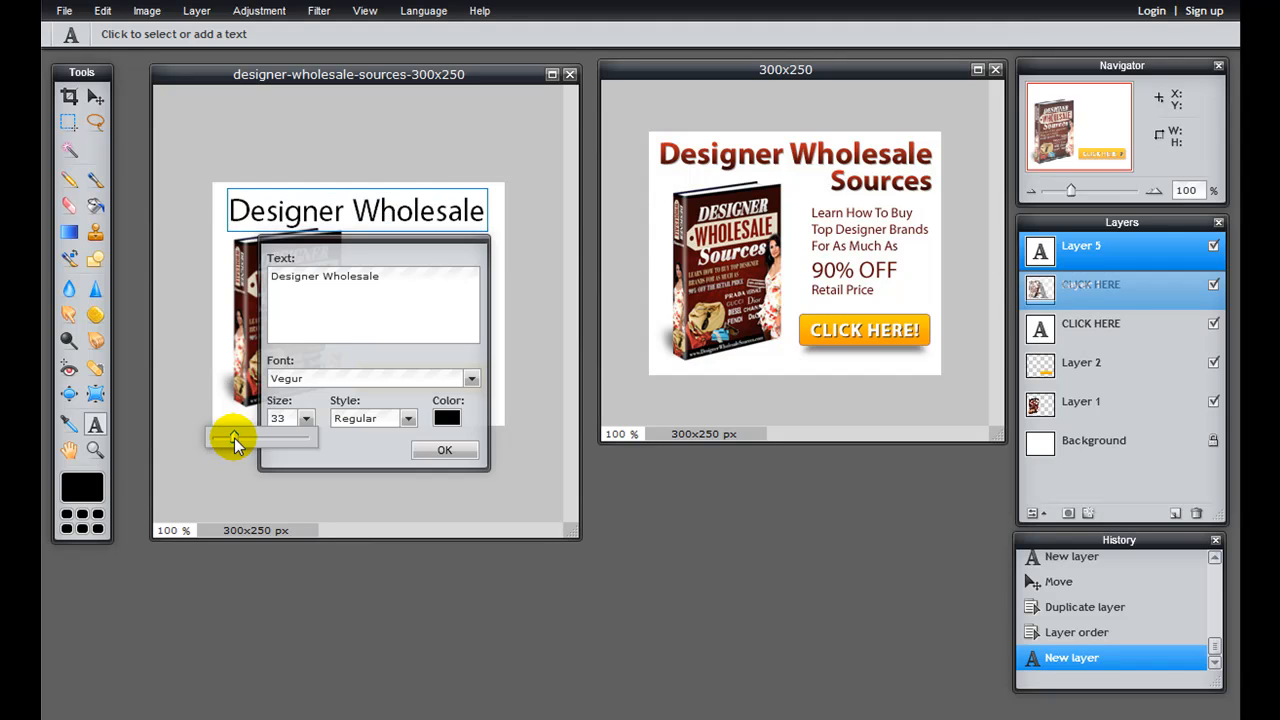
click(375, 418)
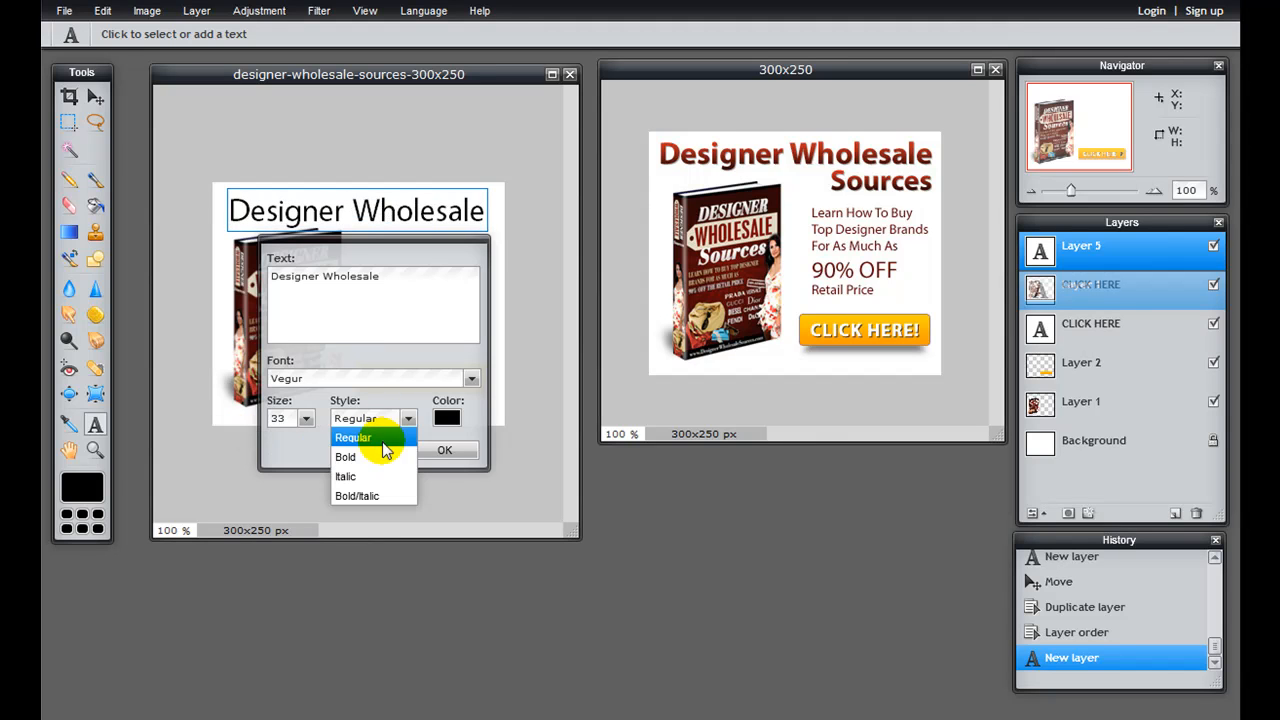
click(382, 456)
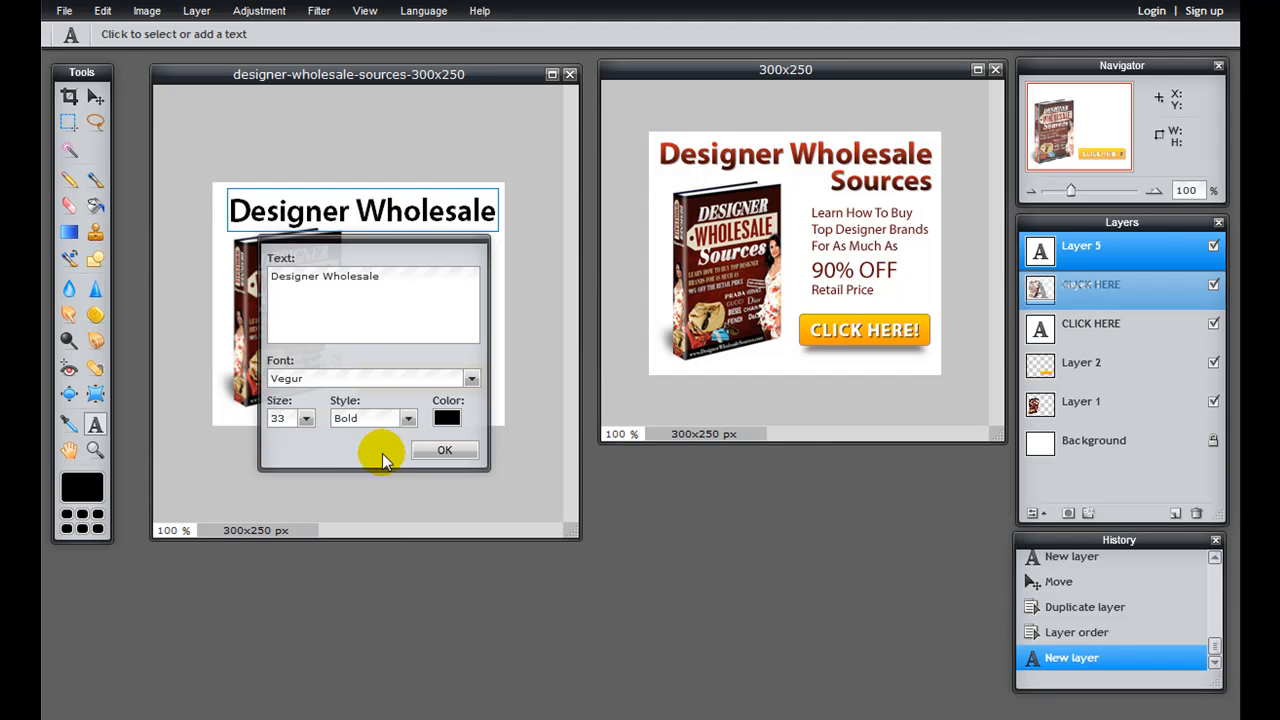
Step: Set the Designer Wholesale heading's color to very dark red (400504)
click(448, 420)
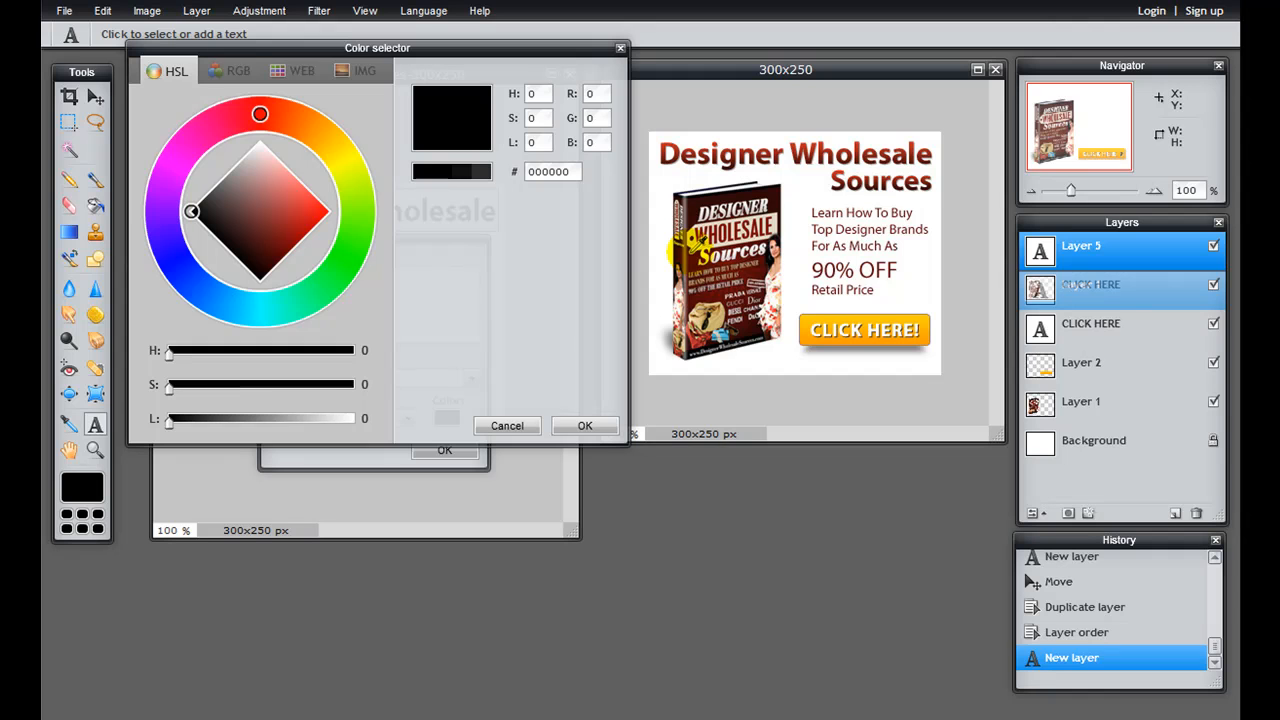
click(272, 258)
click(569, 426)
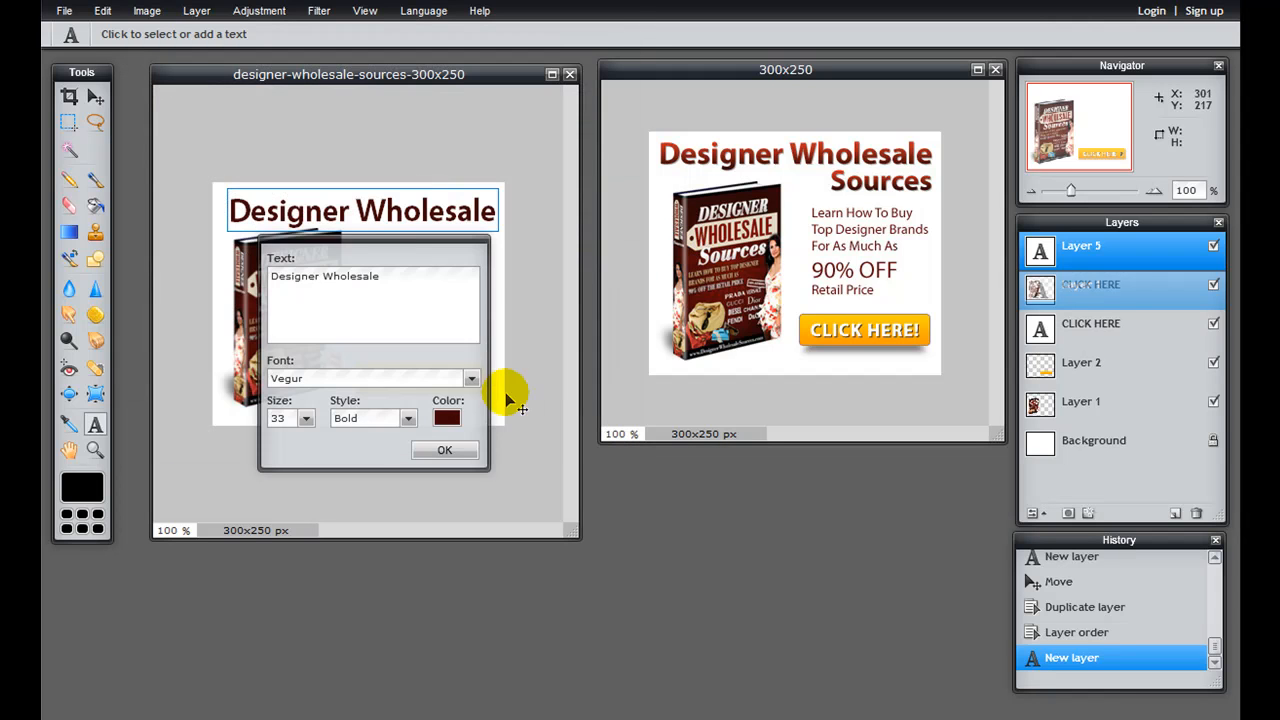
Step: Change the Designer Wholesale heading's color to the dark red 5c0707 and apply the text settings
drag(409, 257, 654, 390)
click(685, 553)
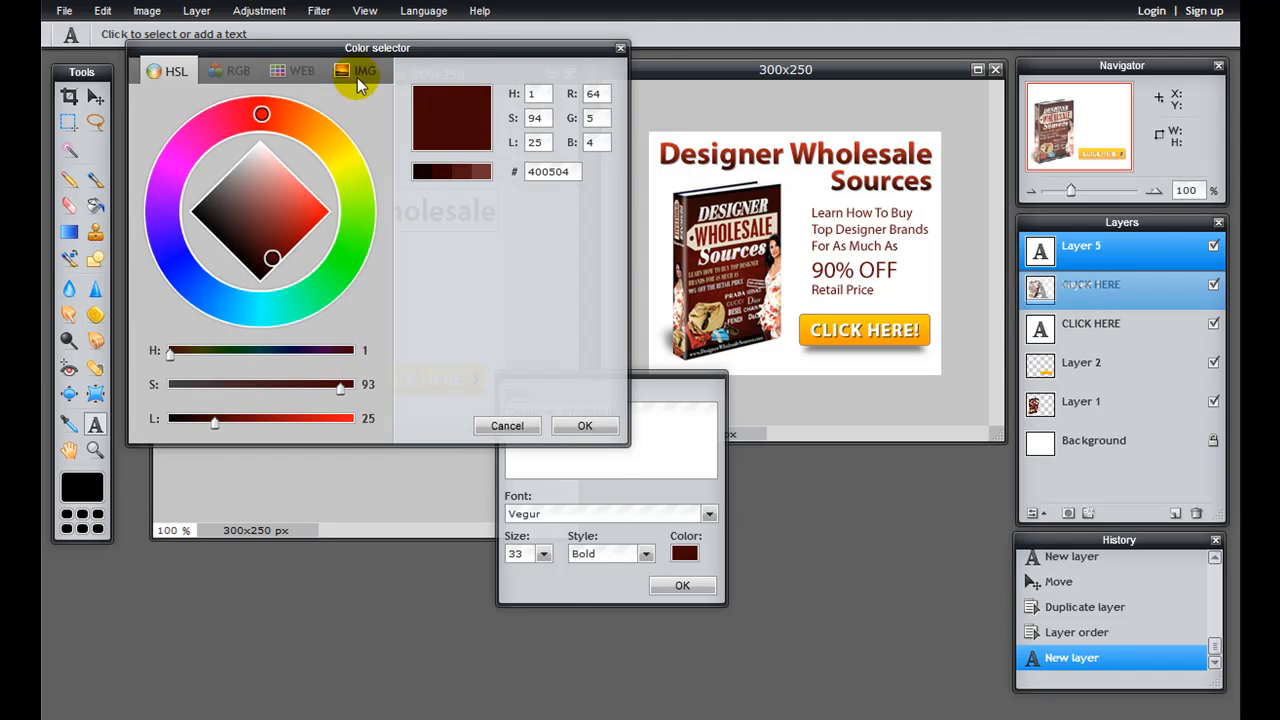
drag(443, 48, 386, 420)
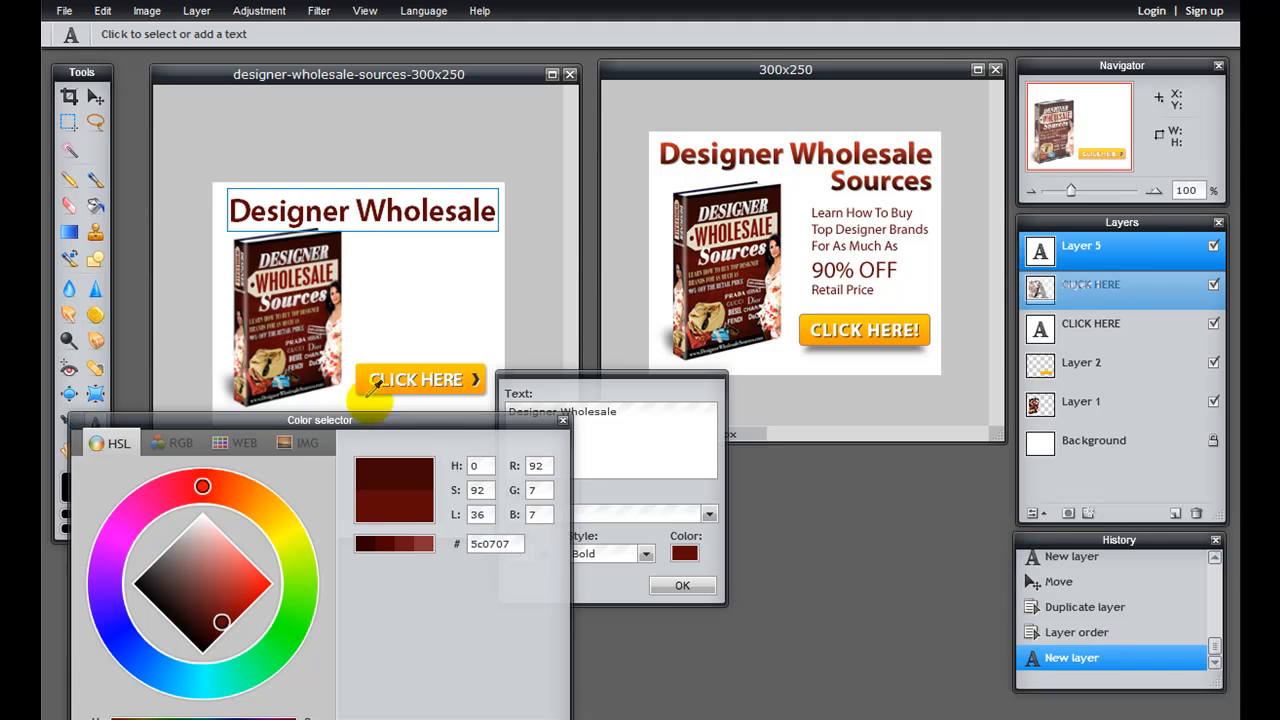
drag(468, 418, 497, 188)
click(557, 569)
click(681, 586)
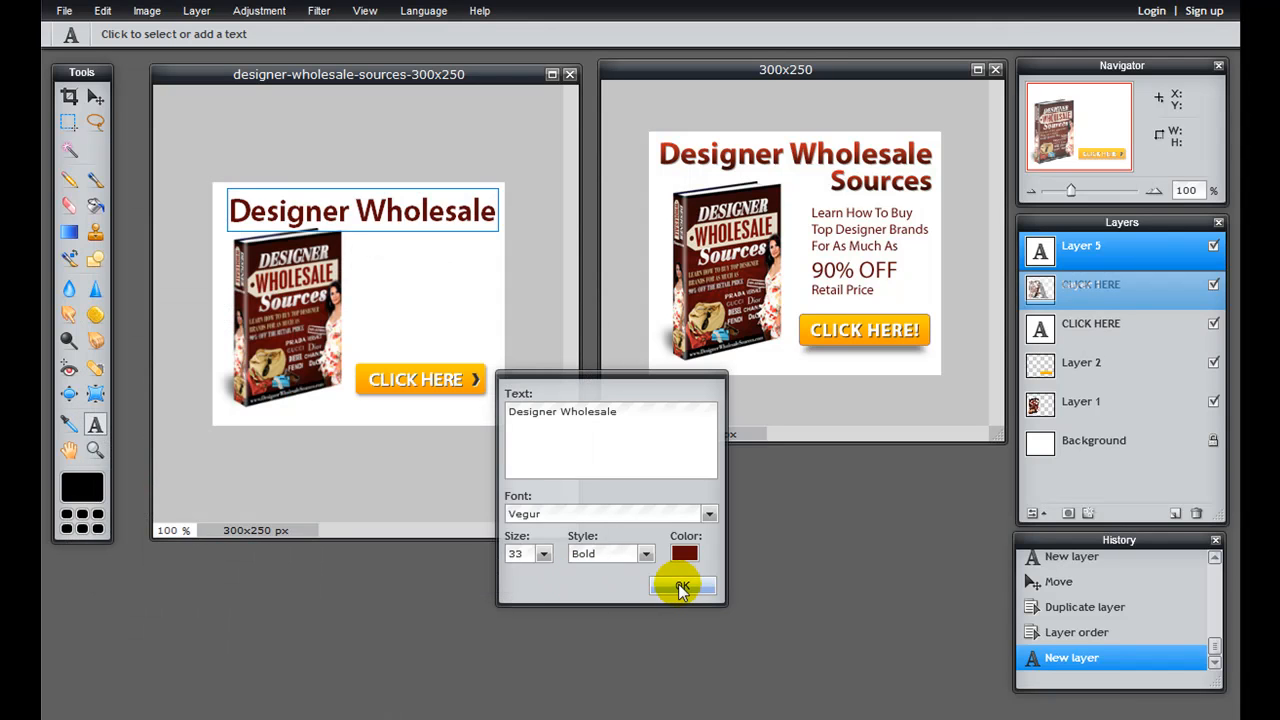
Step: Reopen the Designer Wholesale heading's text settings and copy its hex color code 5c0707
click(435, 220)
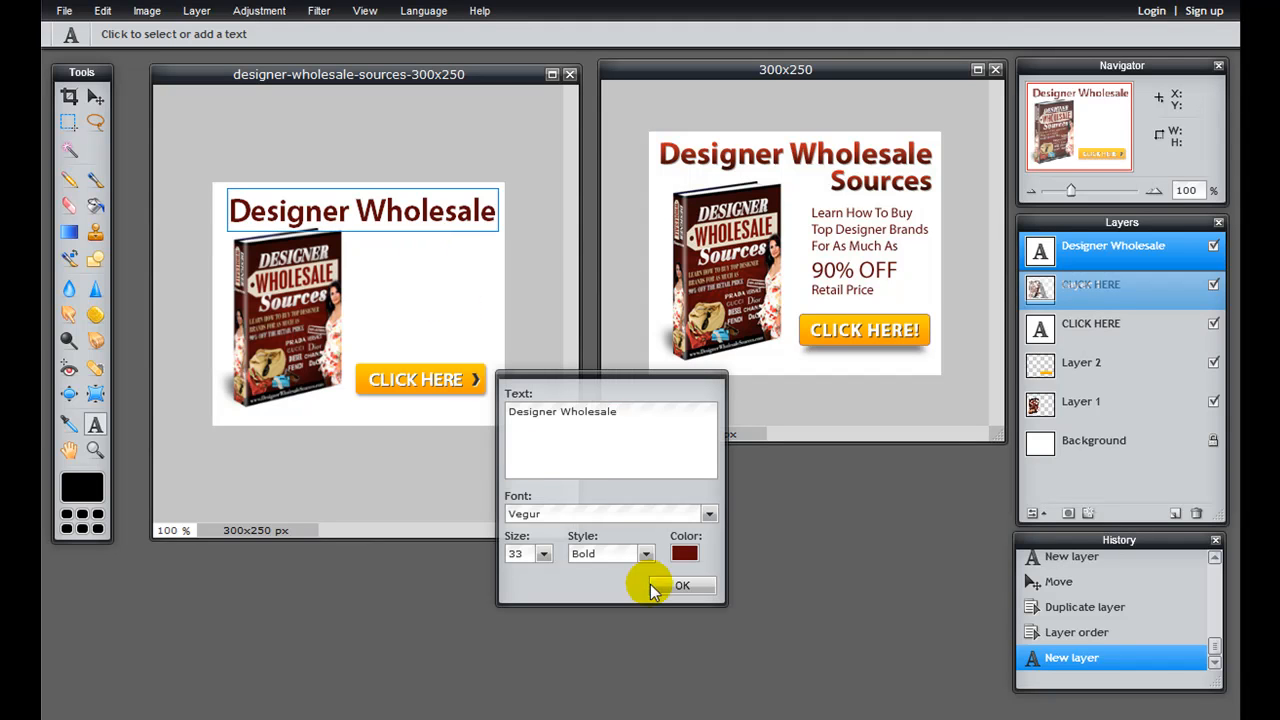
click(684, 553)
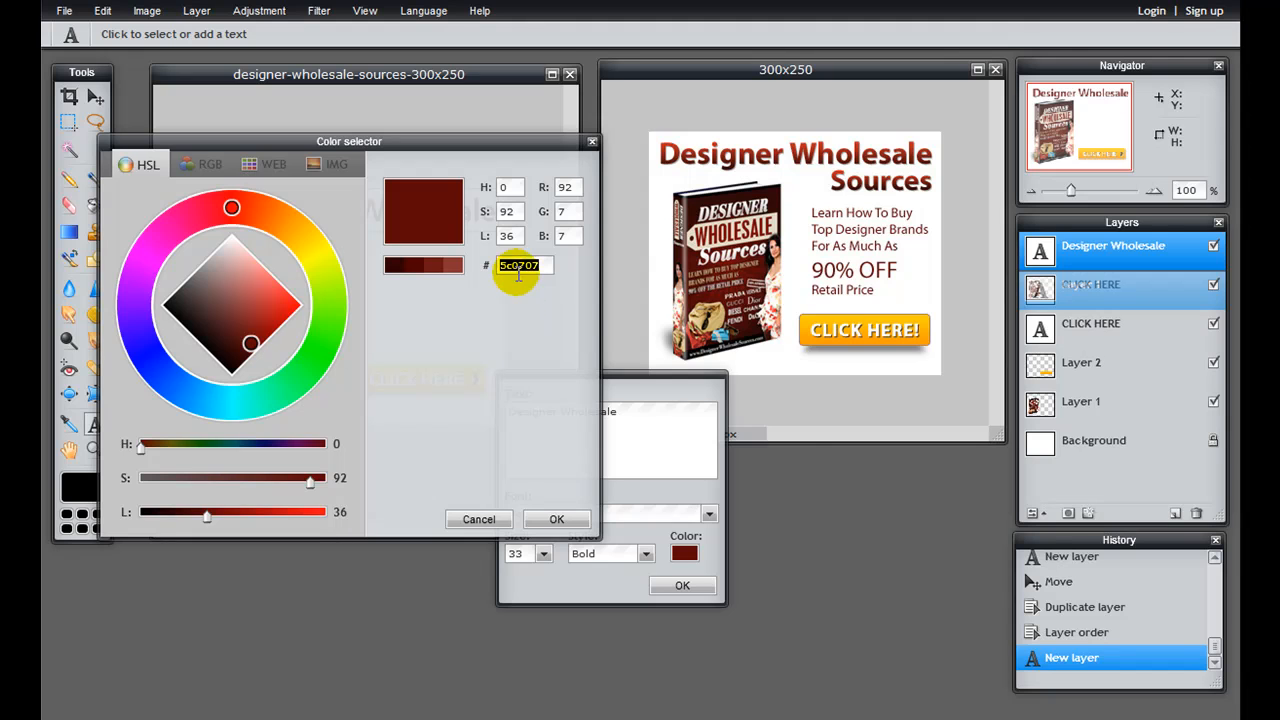
right_click(528, 268)
click(540, 295)
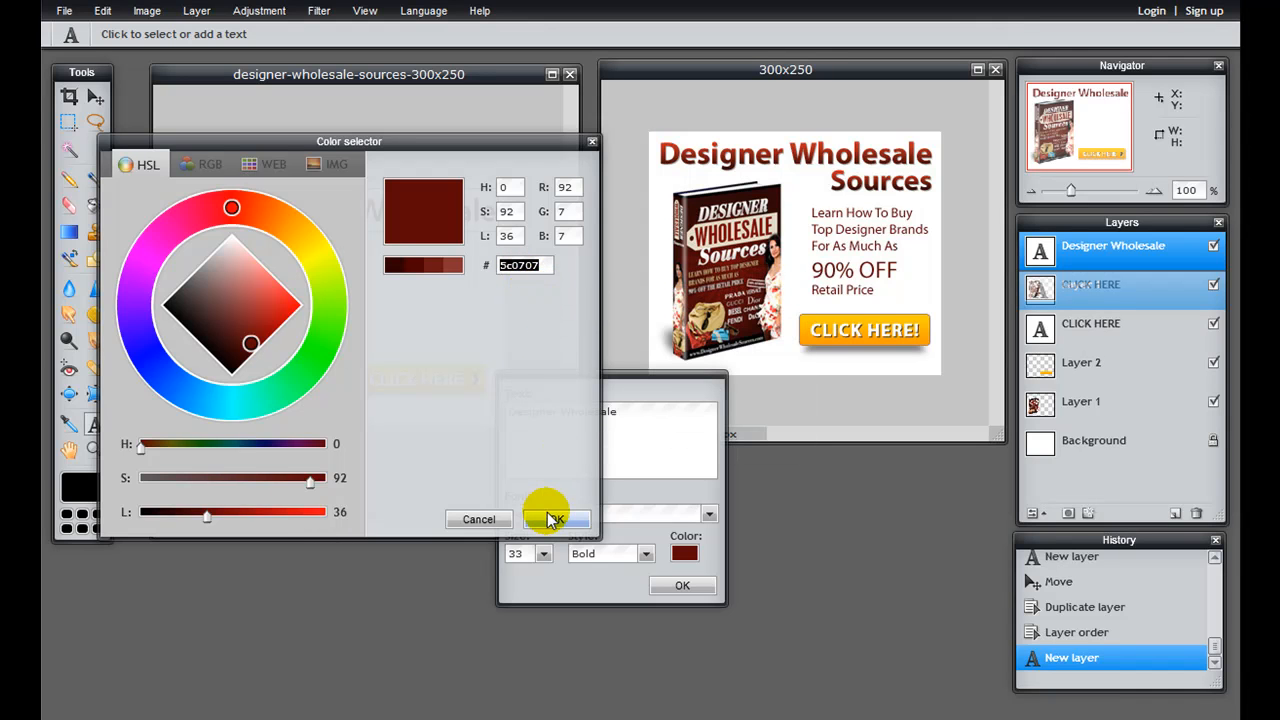
click(555, 519)
click(681, 585)
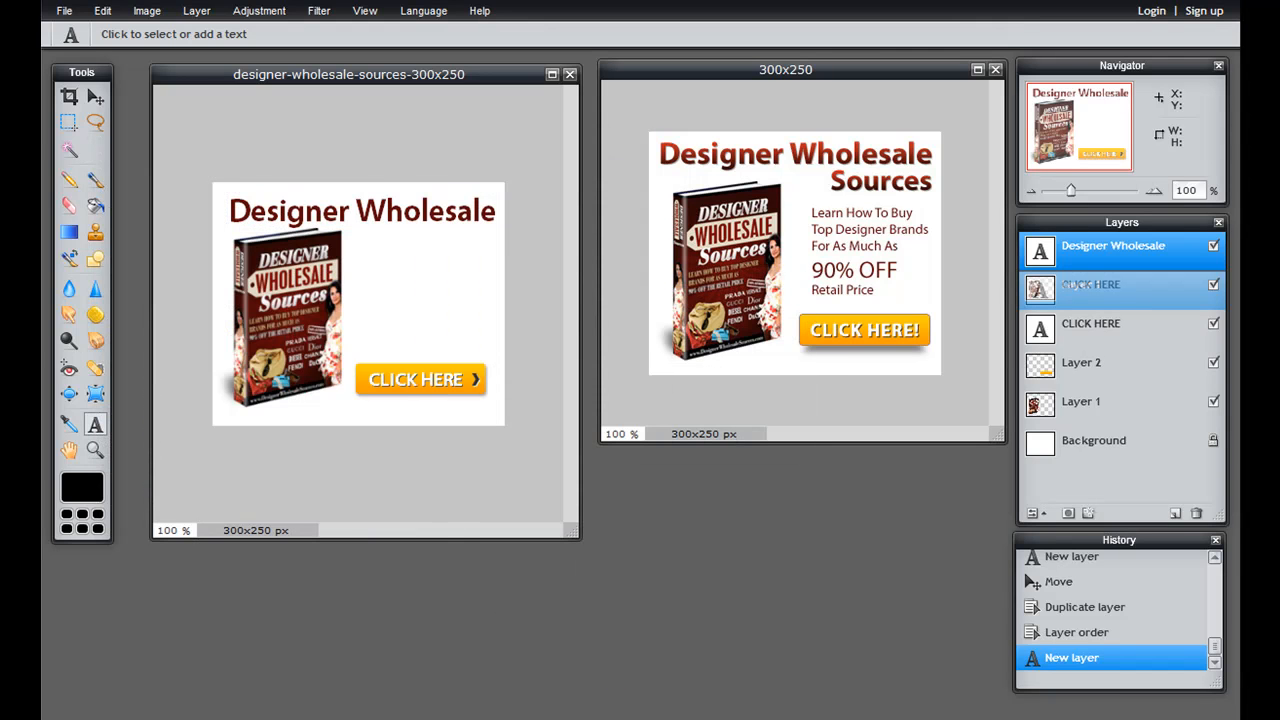
Step: Switch to Notepad, paste the color code 5c0707 into the blank document and select it
click(484, 718)
key(ctrl+v)
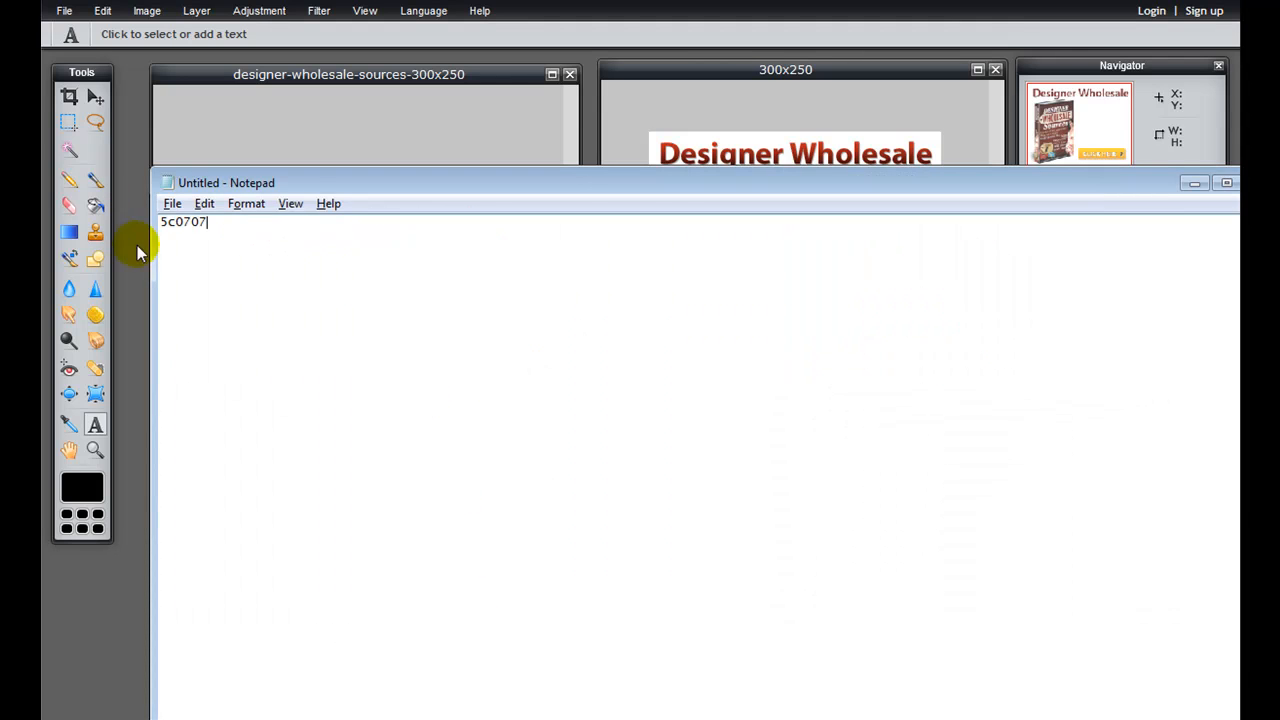
double_click(197, 231)
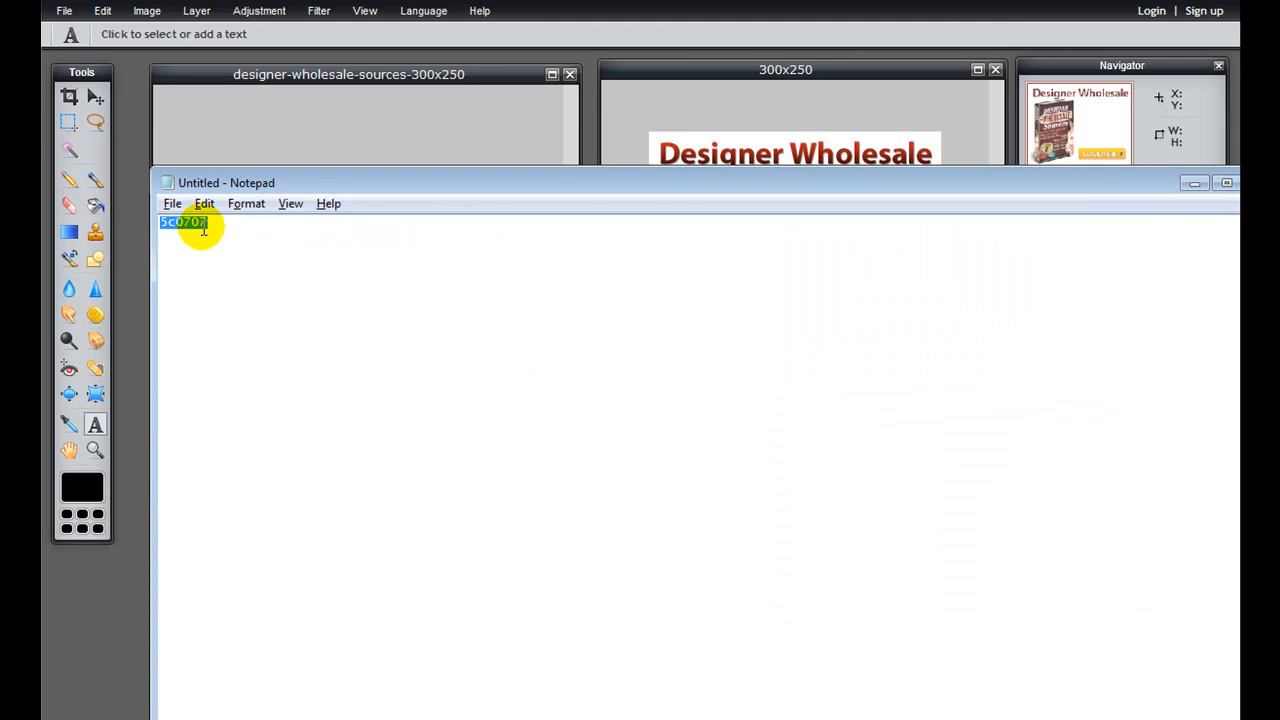
double_click(180, 223)
Step: Return to Pixlr Editor and shift the Designer Wholesale heading slightly up and to the left on the banner
key(alt+Tab)
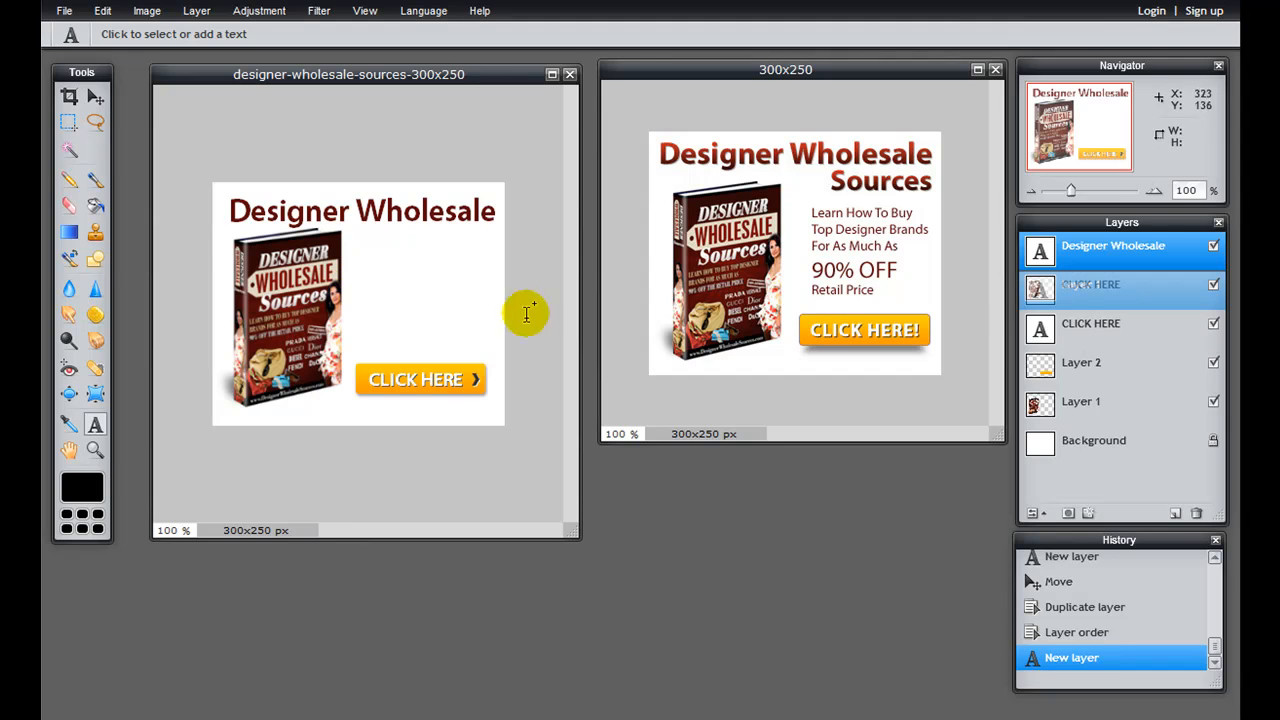
click(94, 96)
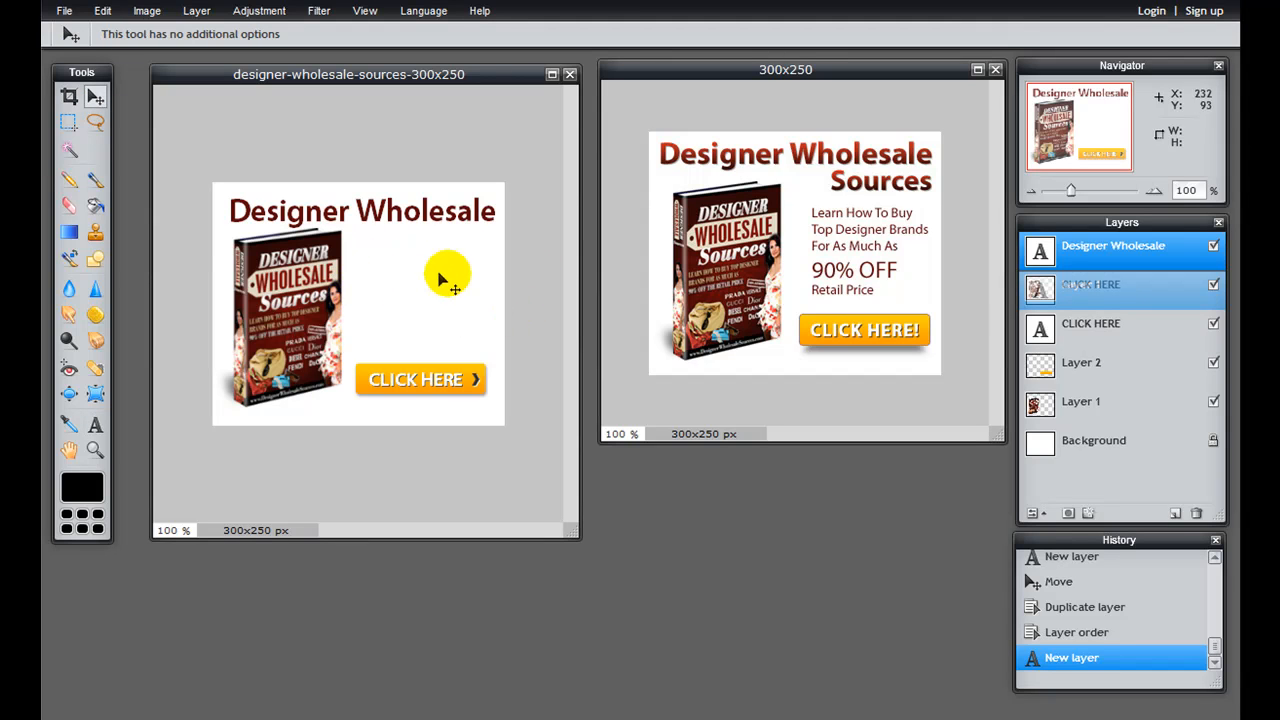
mouse_move(411, 201)
mouse_down()
mouse_move(378, 213)
mouse_move(393, 219)
mouse_up()
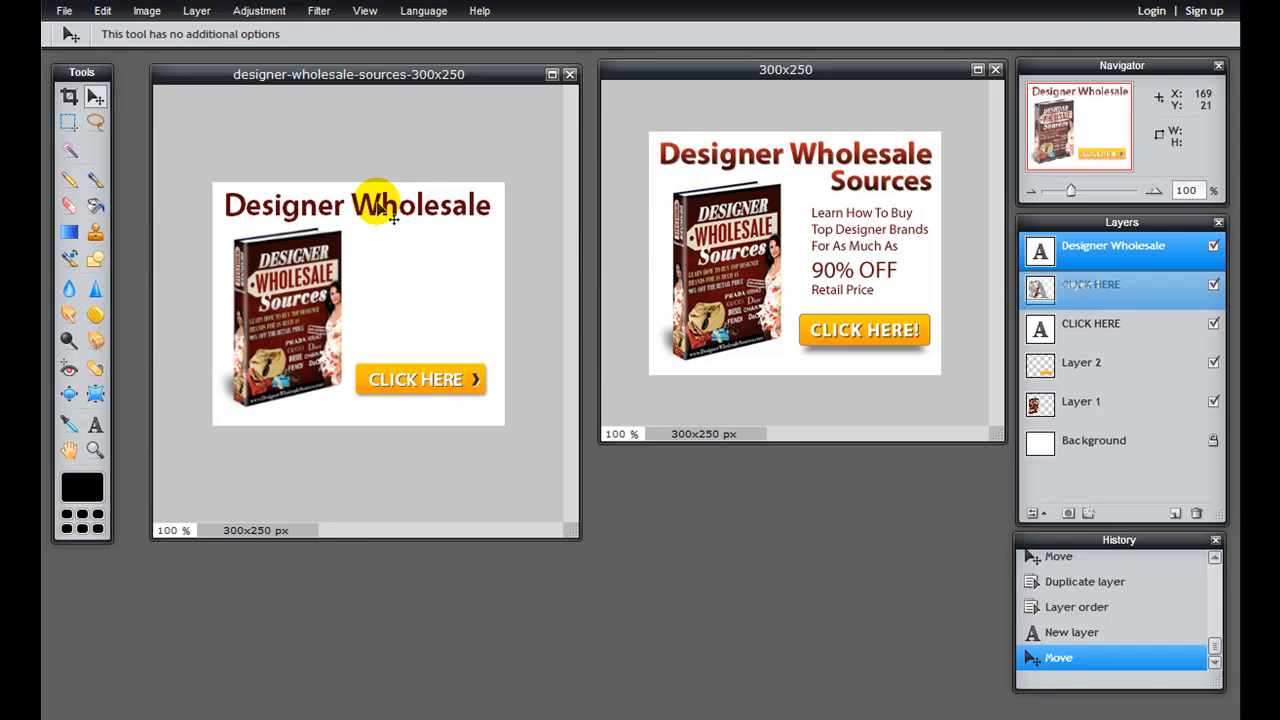
Step: Add a "Sources" text layer under the word Wholesale, in Bold style at size 33
key(t)
click(366, 228)
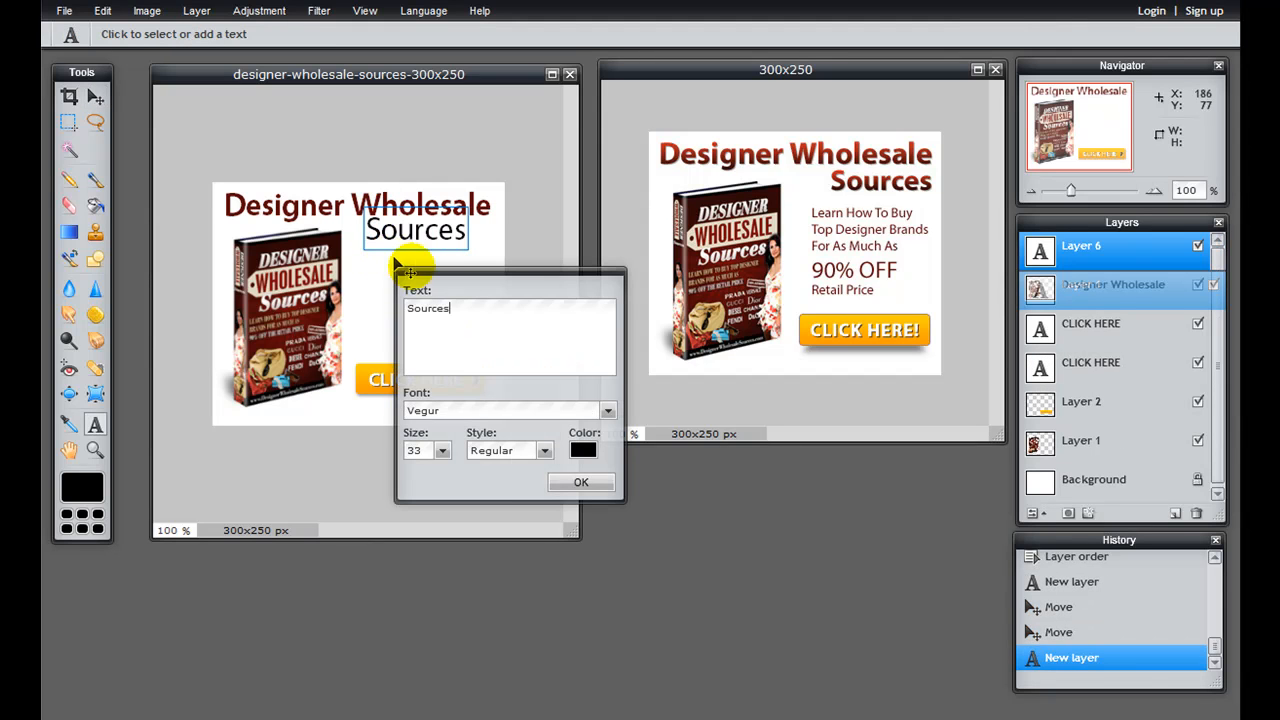
click(543, 451)
click(490, 506)
click(442, 452)
drag(375, 471, 371, 471)
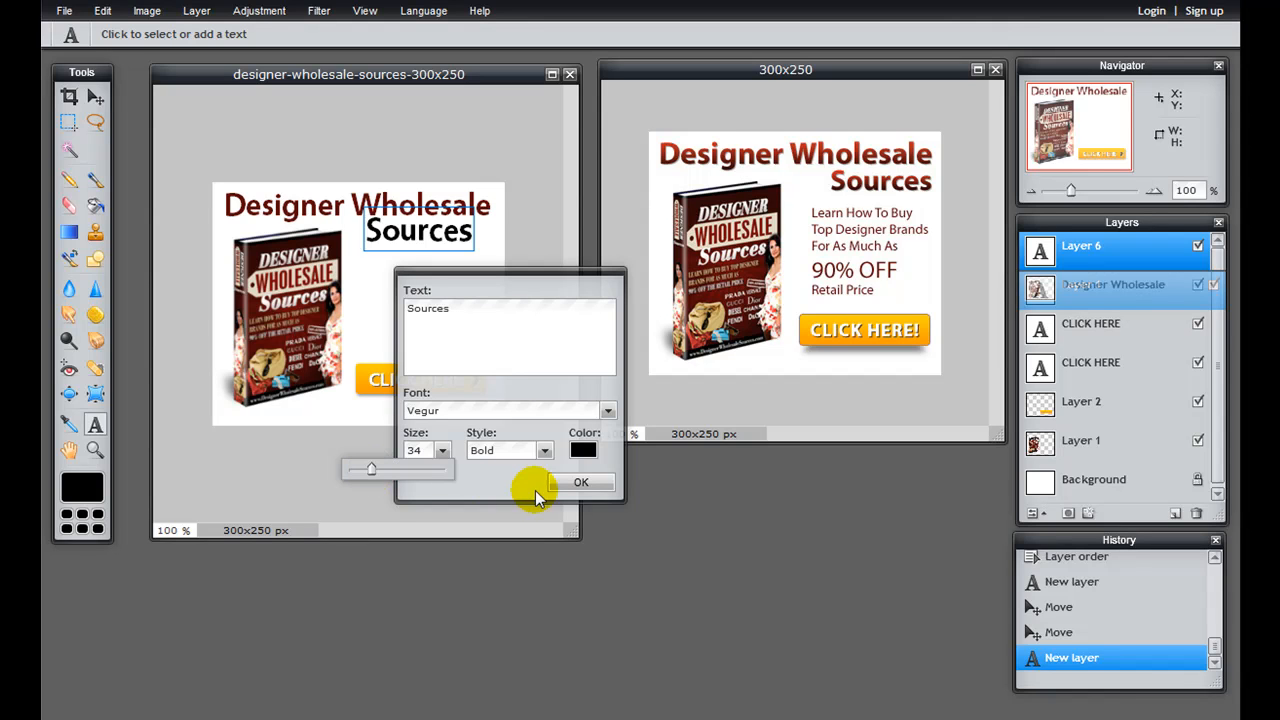
drag(420, 455, 406, 458)
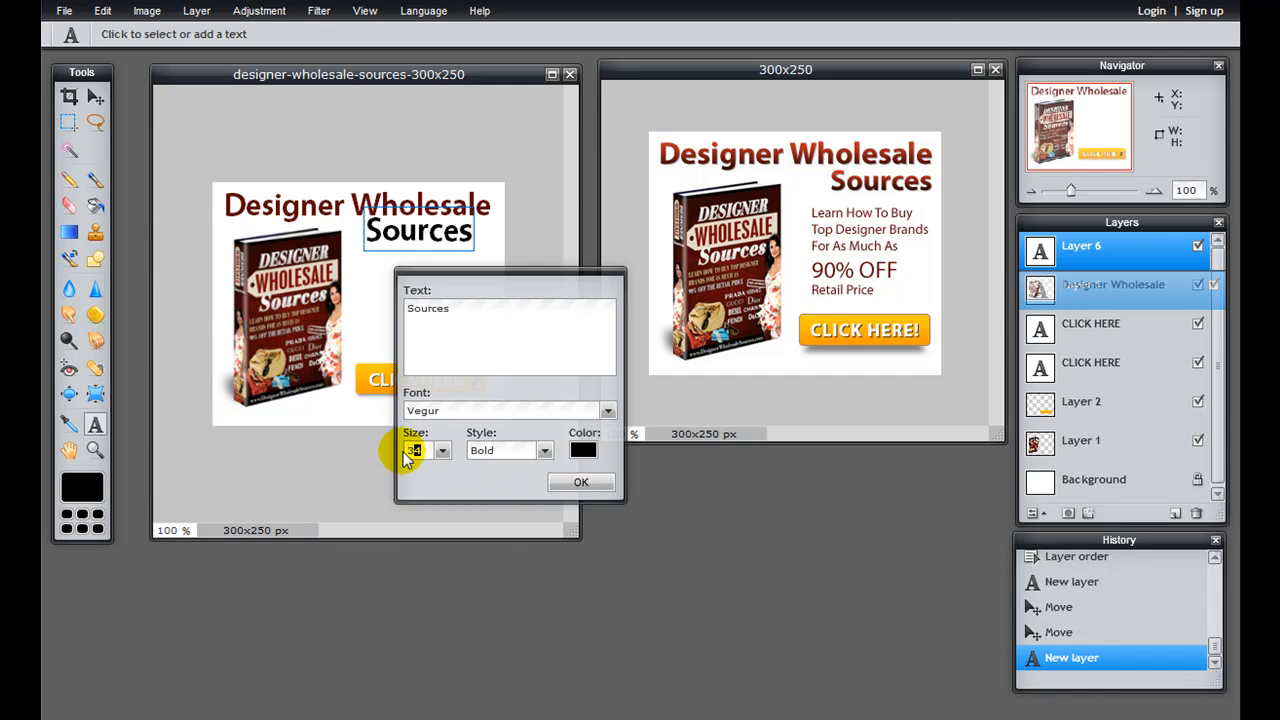
text(33)
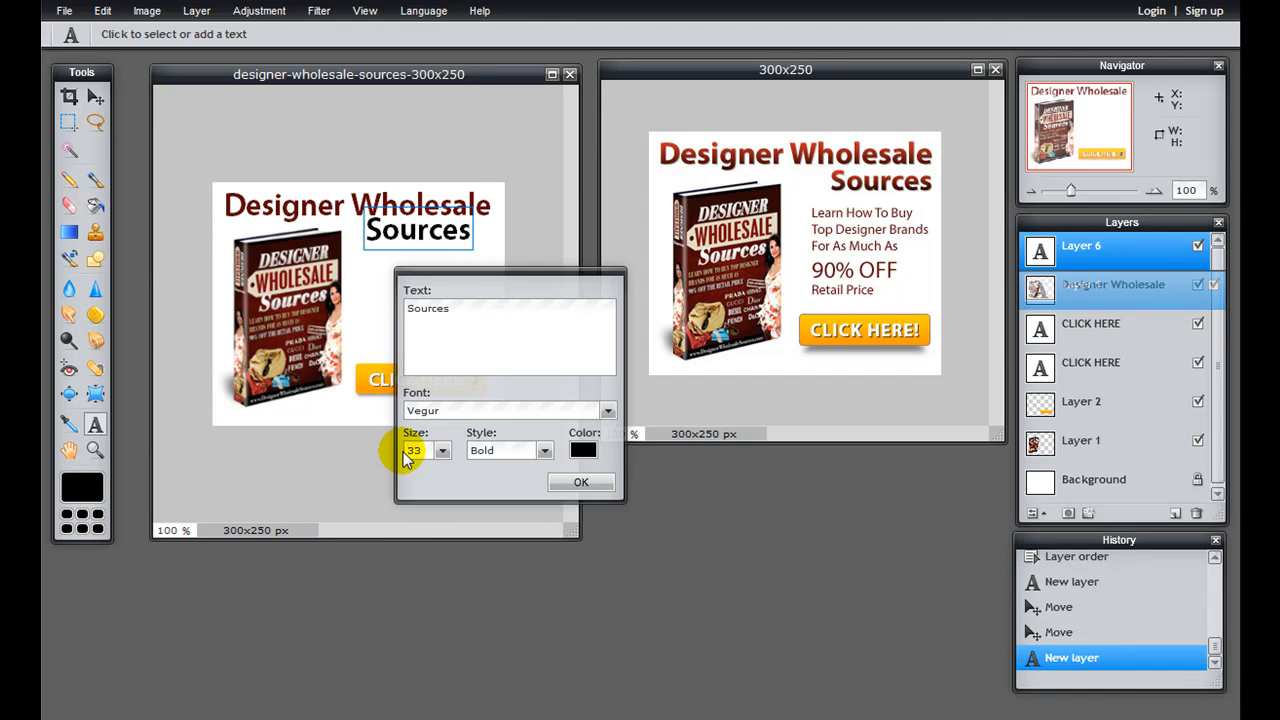
Step: Set the Sources text's color to 5c0707 using the code kept in Notepad, and apply the text settings
click(590, 454)
key(alt+Tab)
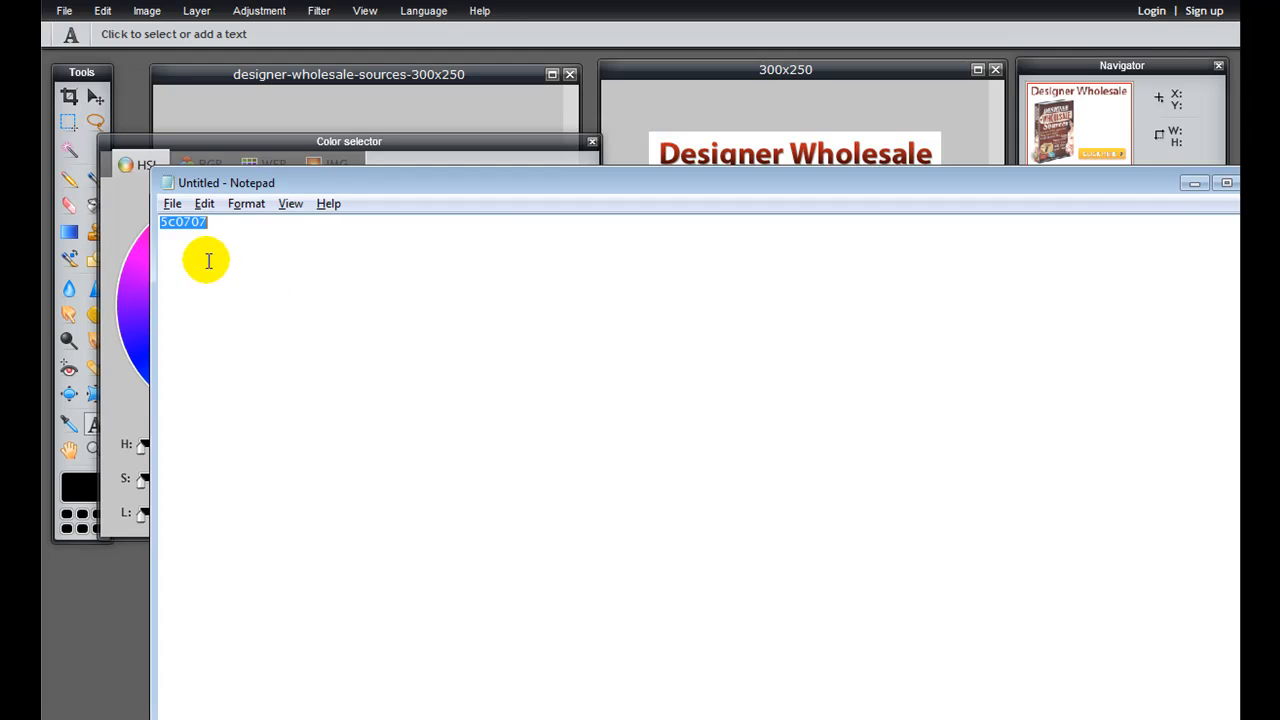
key(alt+Tab)
double_click(520, 266)
key(ctrl+v)
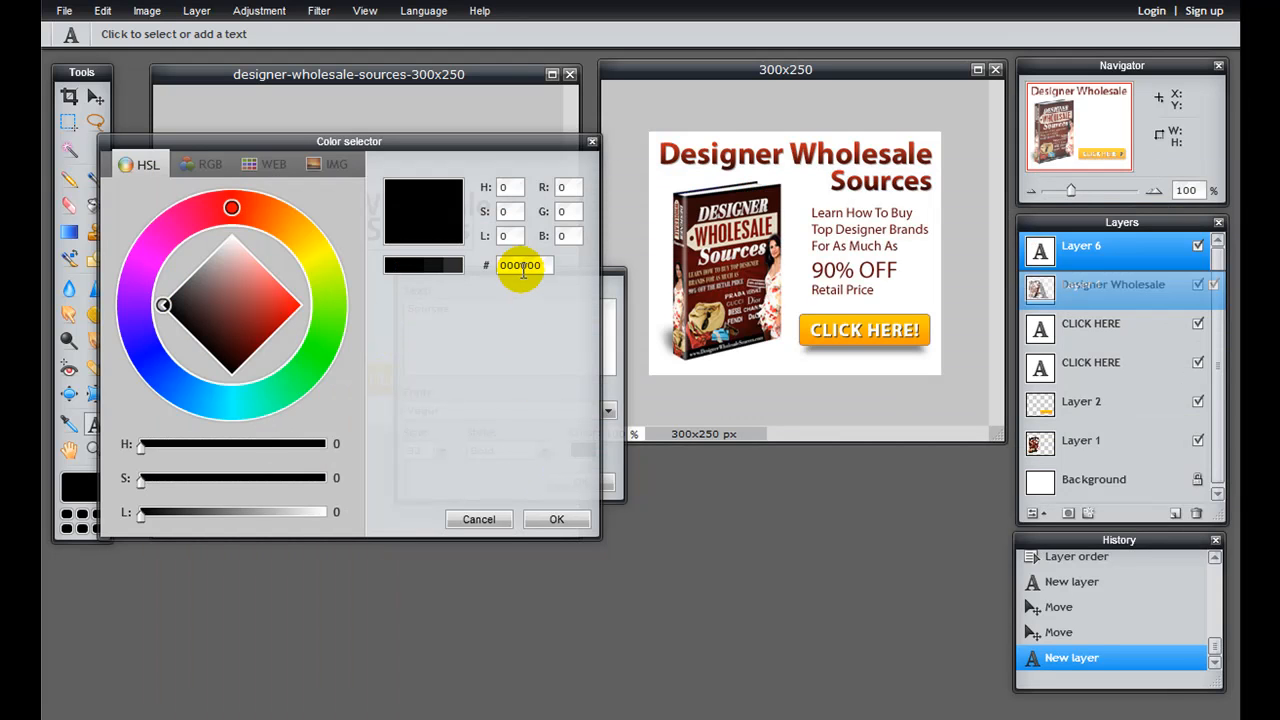
key(Return)
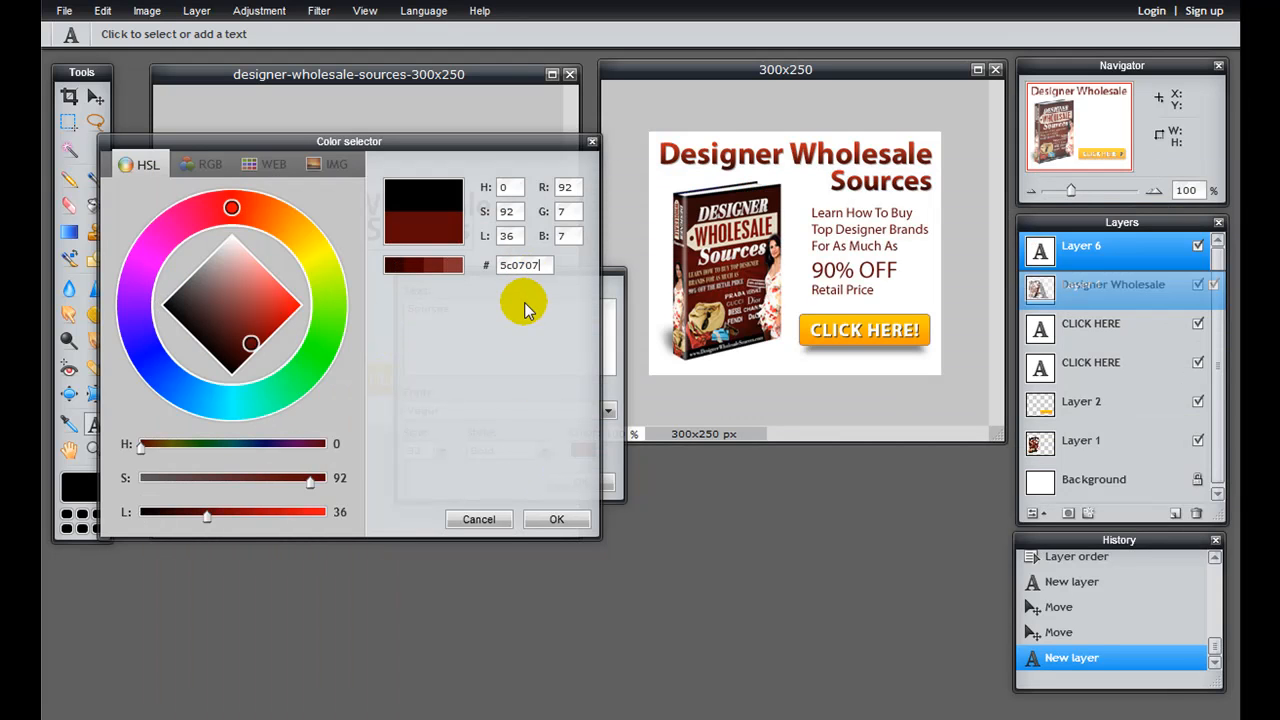
click(548, 518)
click(581, 482)
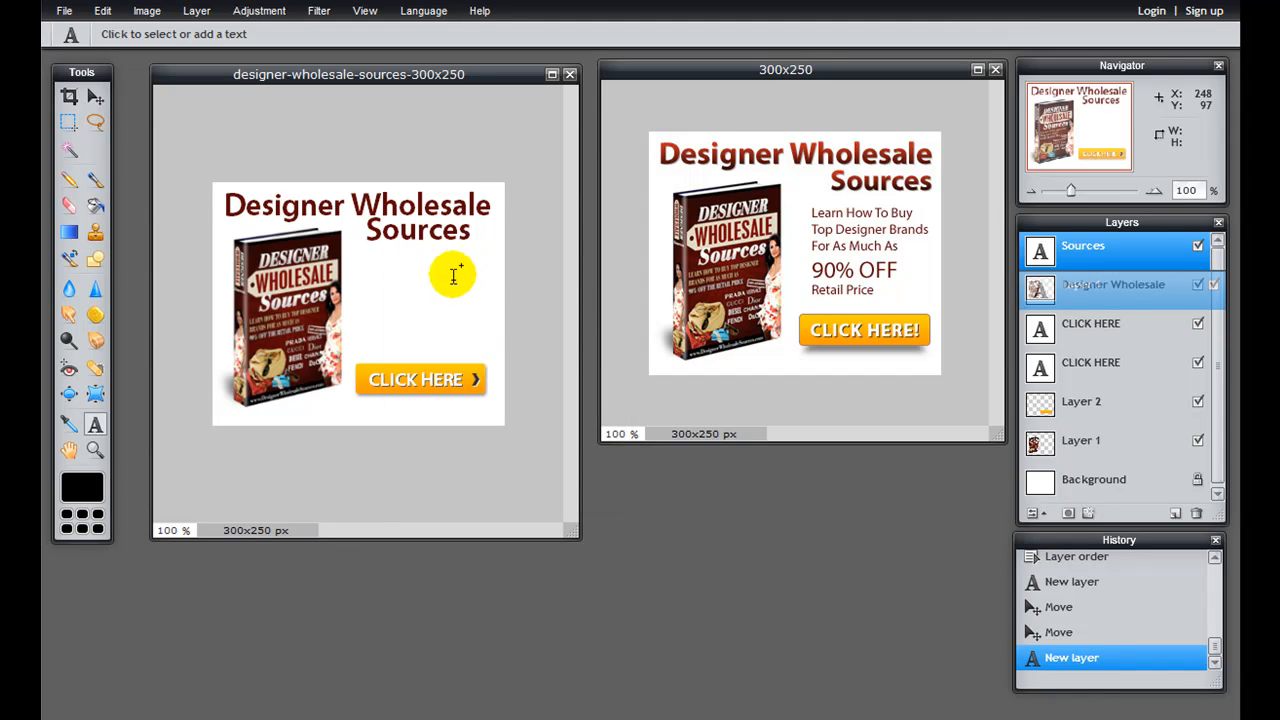
Step: Move the Sources text right and slightly down so its right end aligns with the end of Designer Wholesale
click(95, 96)
drag(405, 224, 432, 245)
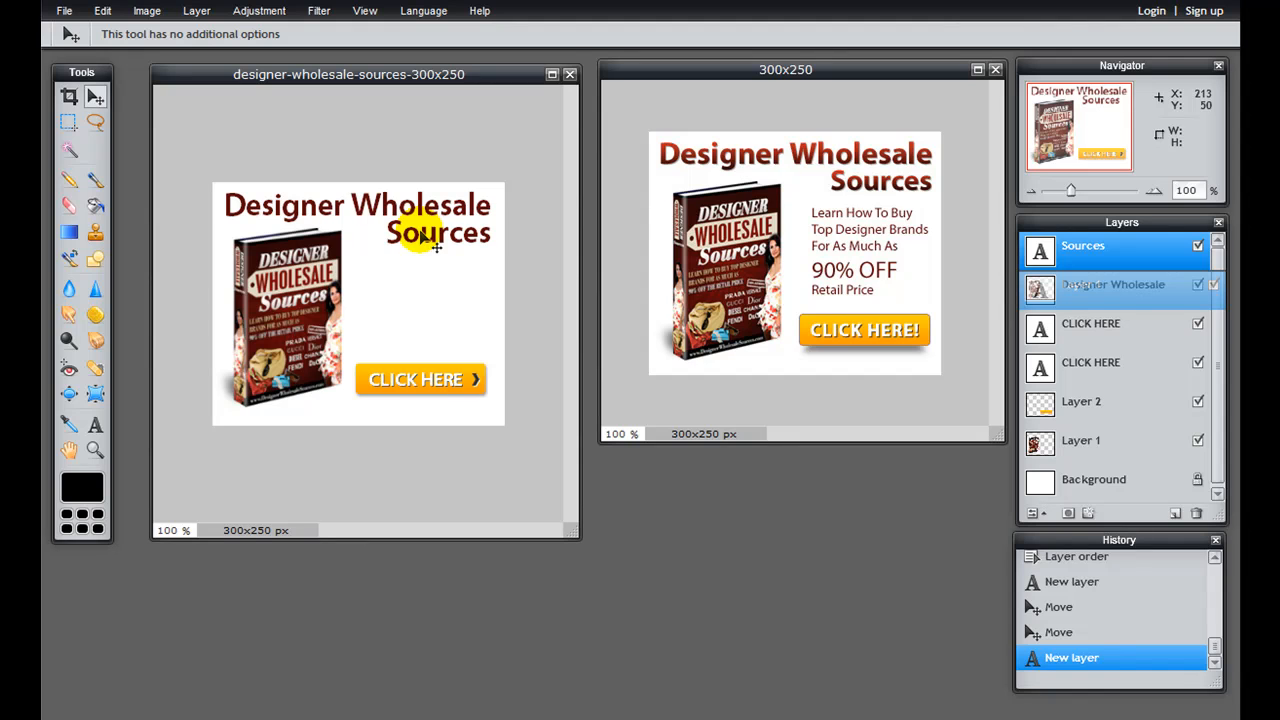
drag(420, 231, 420, 231)
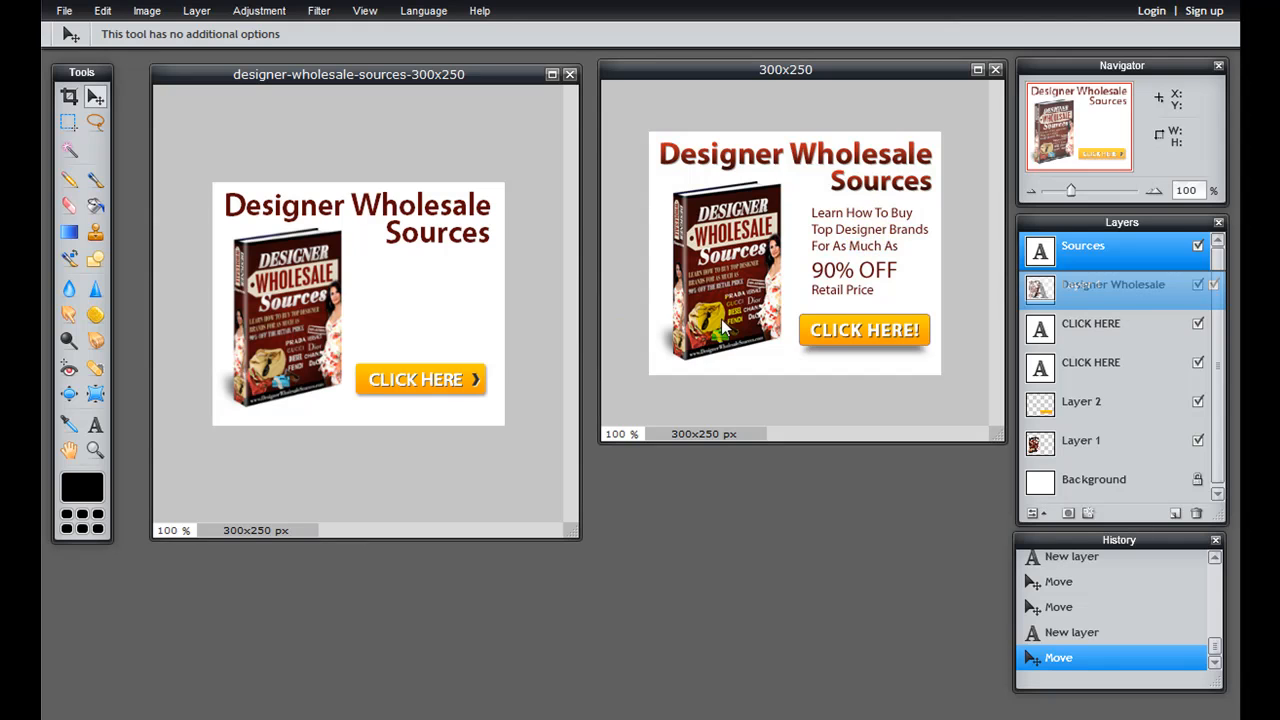
Step: Add a size 13 text layer reading "Learn How To Buy / Top Designer Brands / For As Much As" on three lines and move it below Sources
key(t)
click(369, 258)
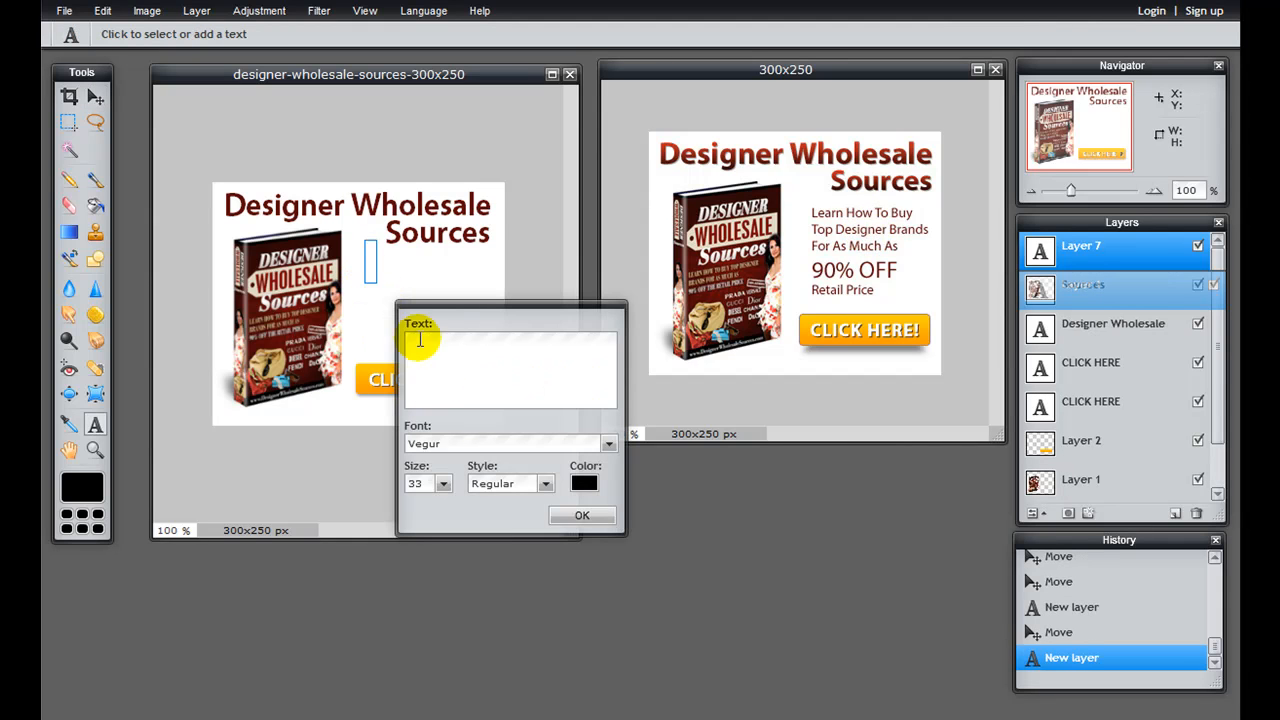
click(433, 485)
drag(420, 485, 401, 491)
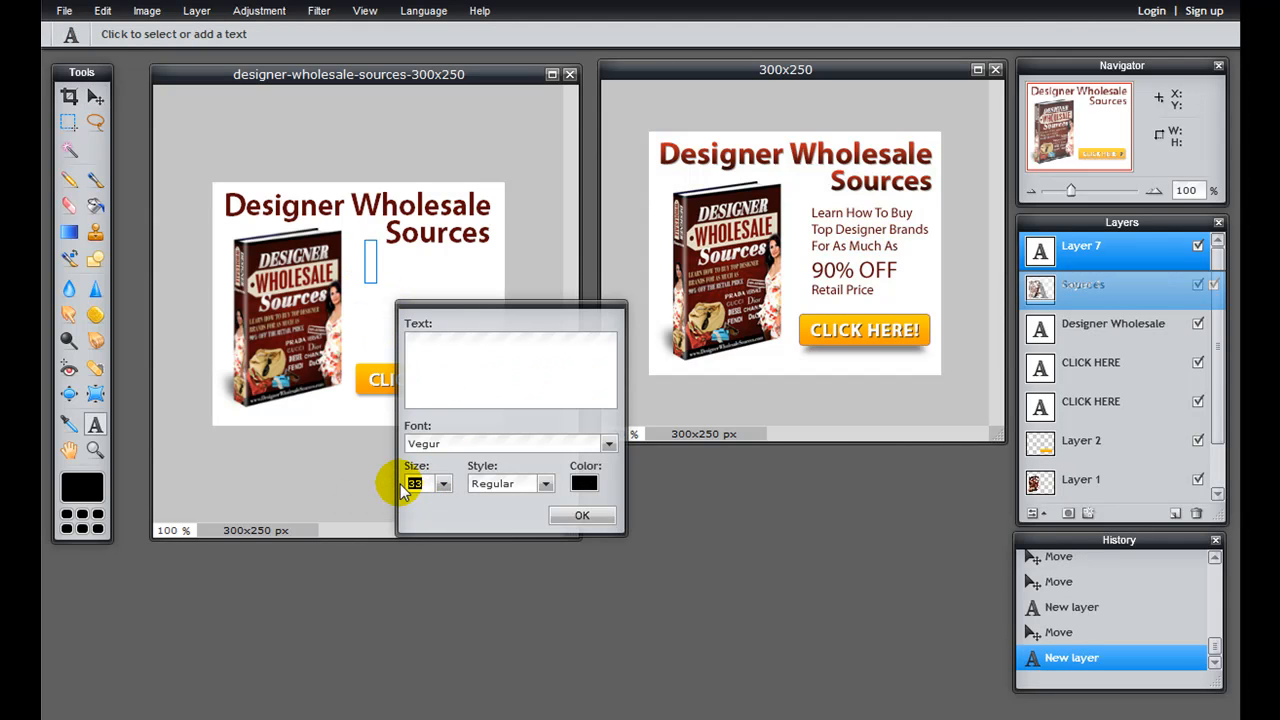
click(484, 375)
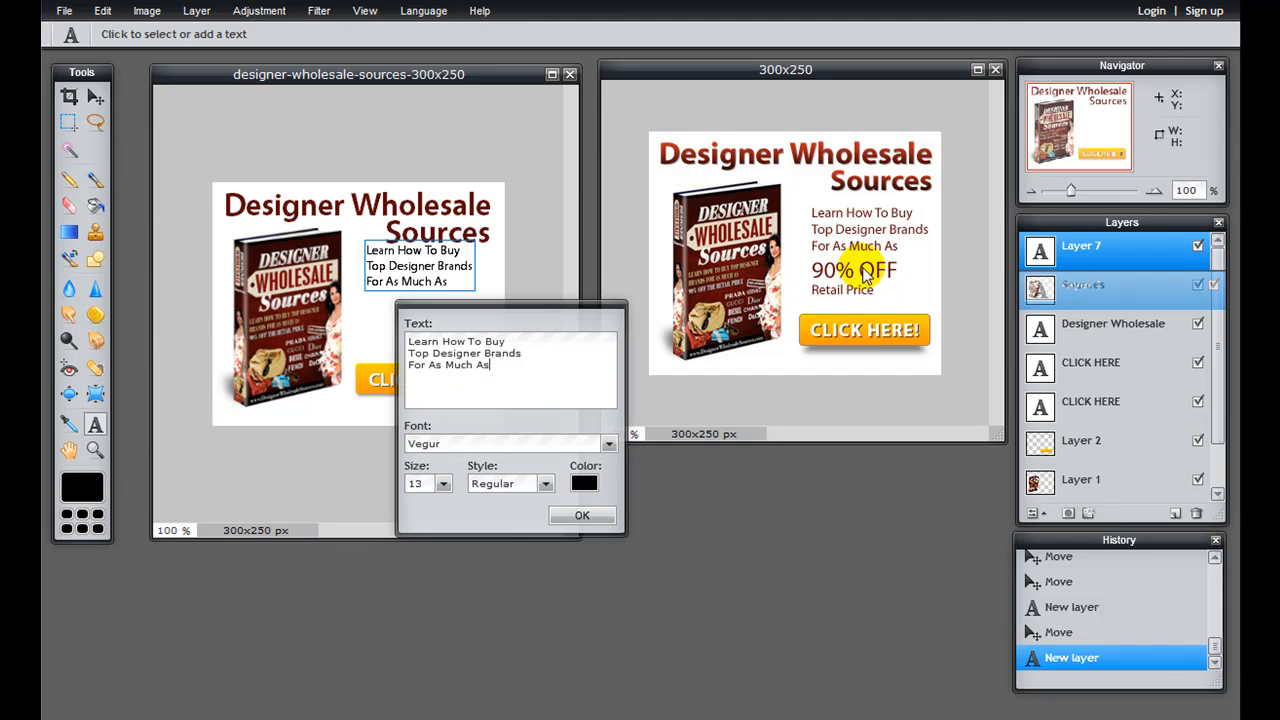
click(578, 518)
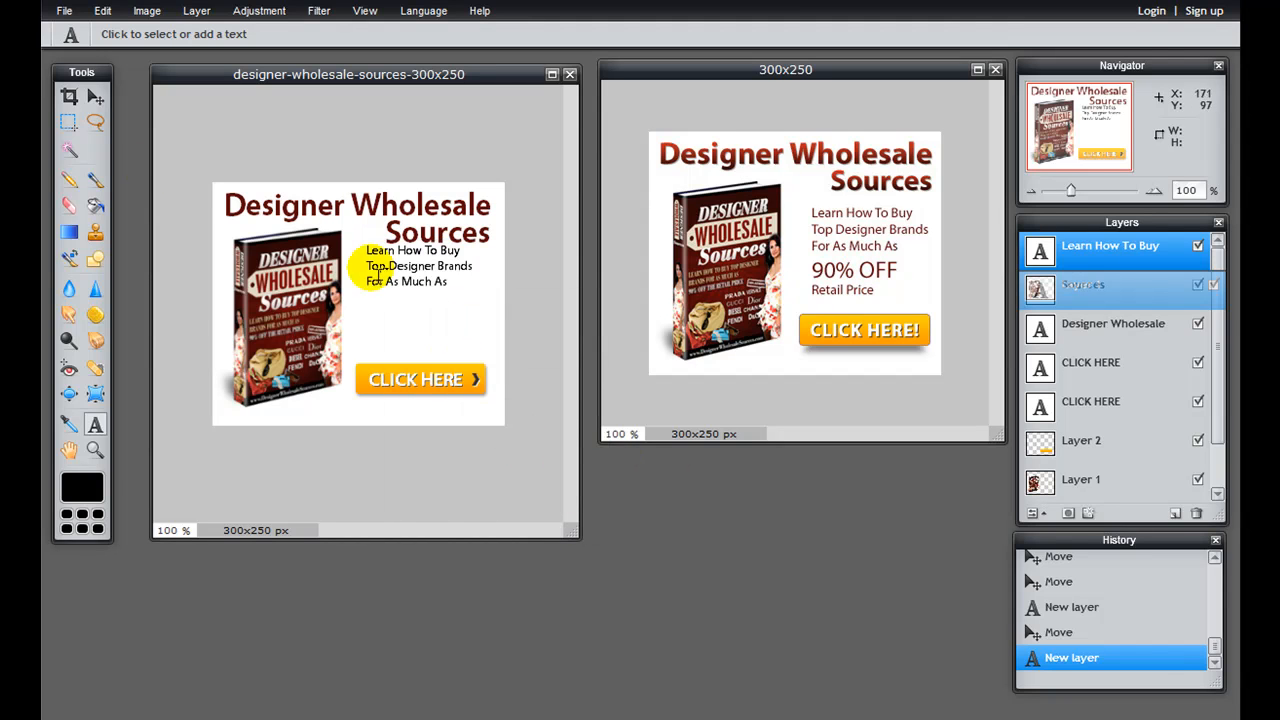
click(95, 98)
drag(413, 282, 413, 298)
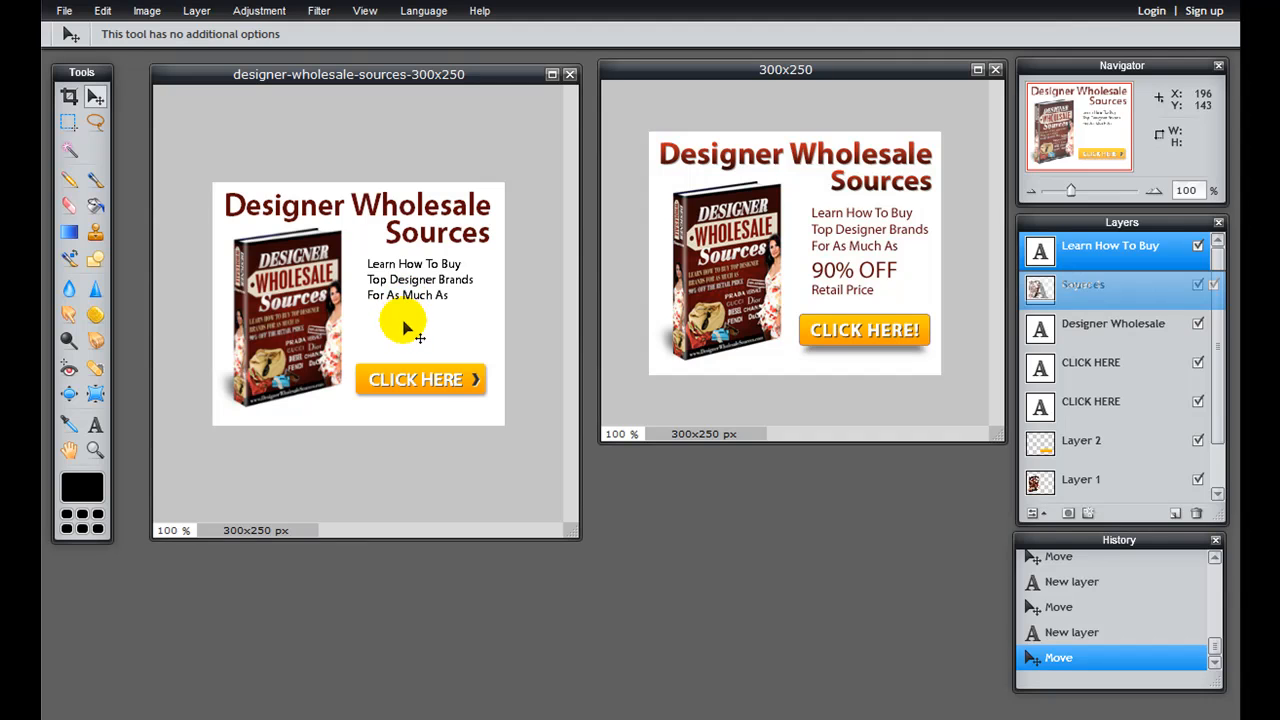
Step: Copy the color code 5c0707 from Notepad and apply it to the Learn How To Buy text in Pixlr Editor
key(alt+Tab)
double_click(192, 224)
key(ctrl+c)
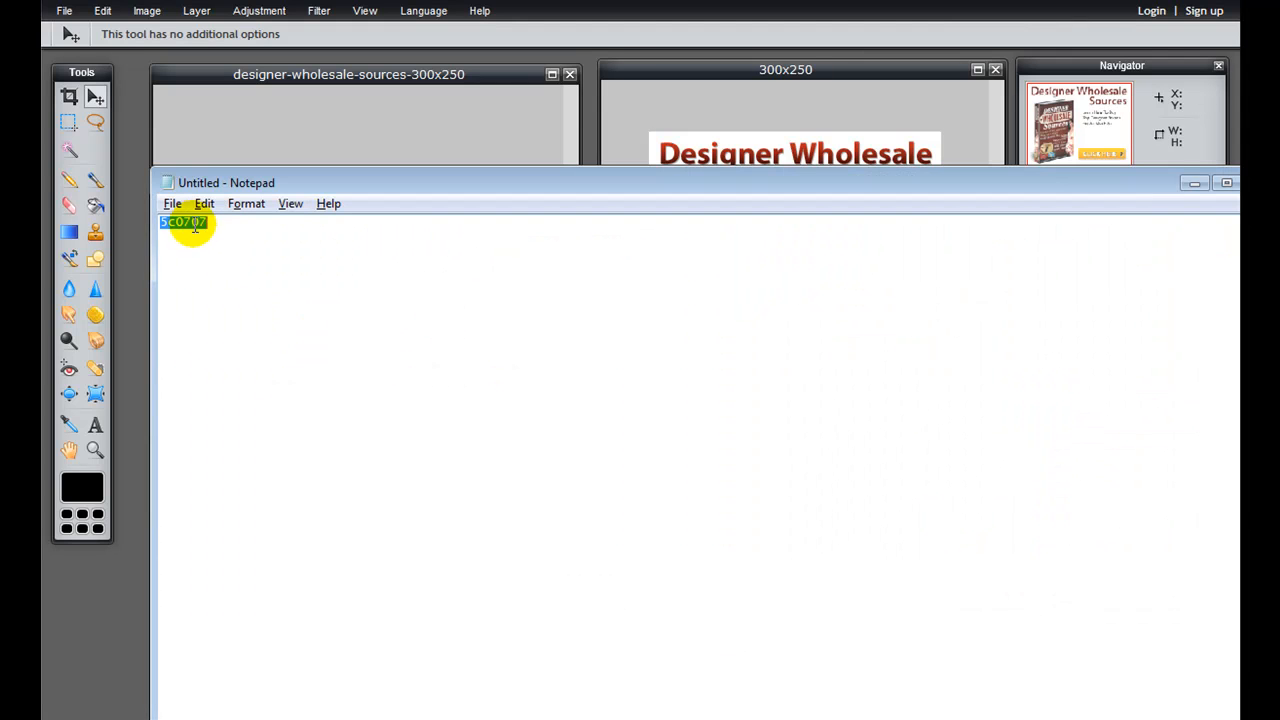
key(alt+Tab)
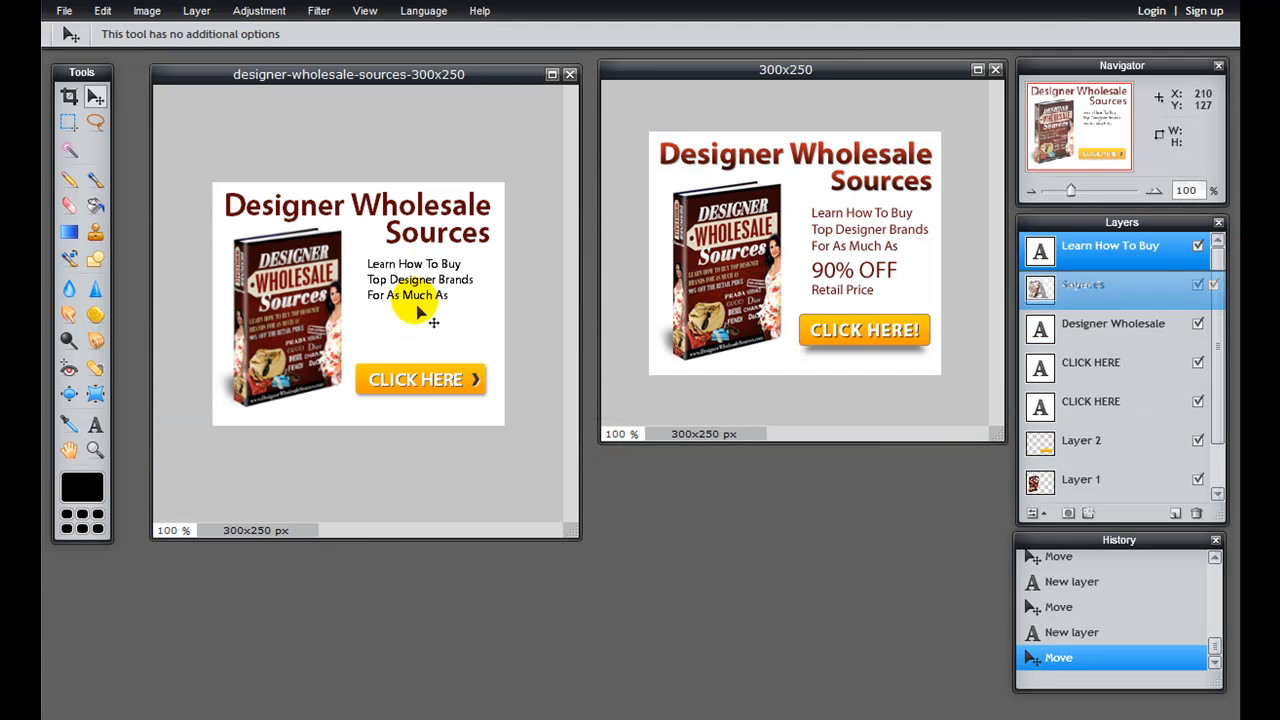
click(95, 424)
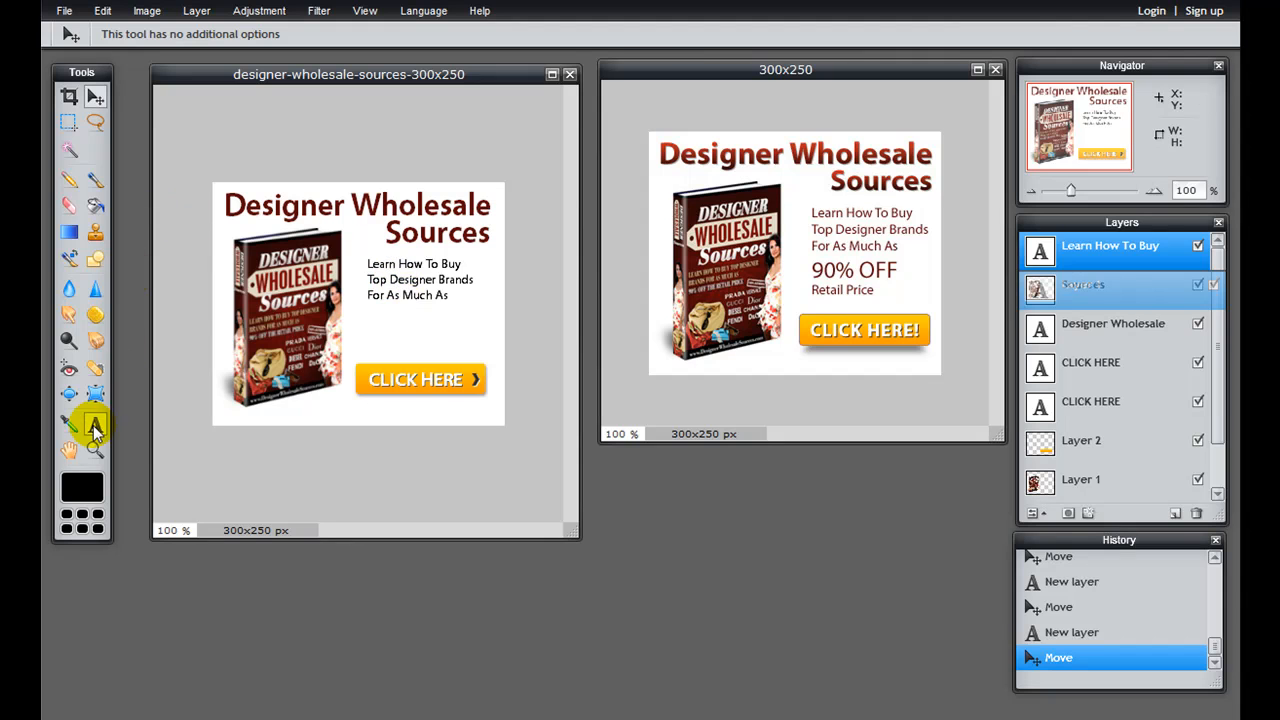
click(436, 281)
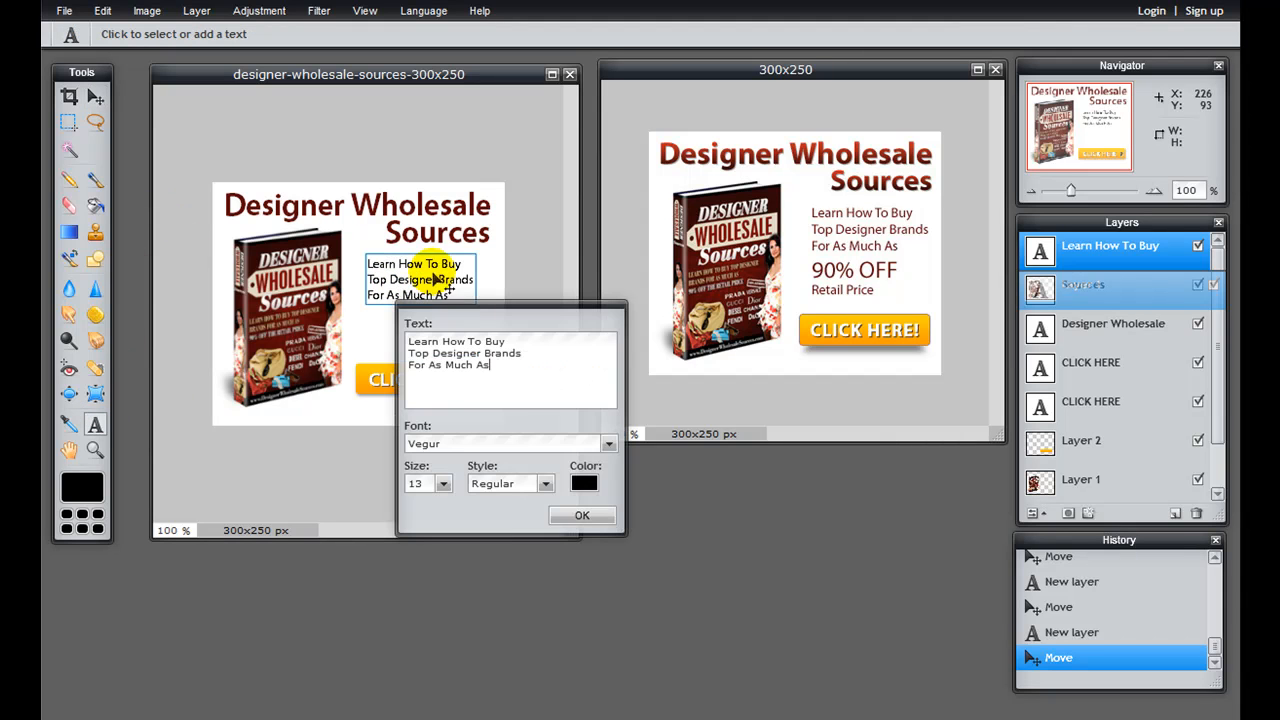
click(584, 483)
click(521, 266)
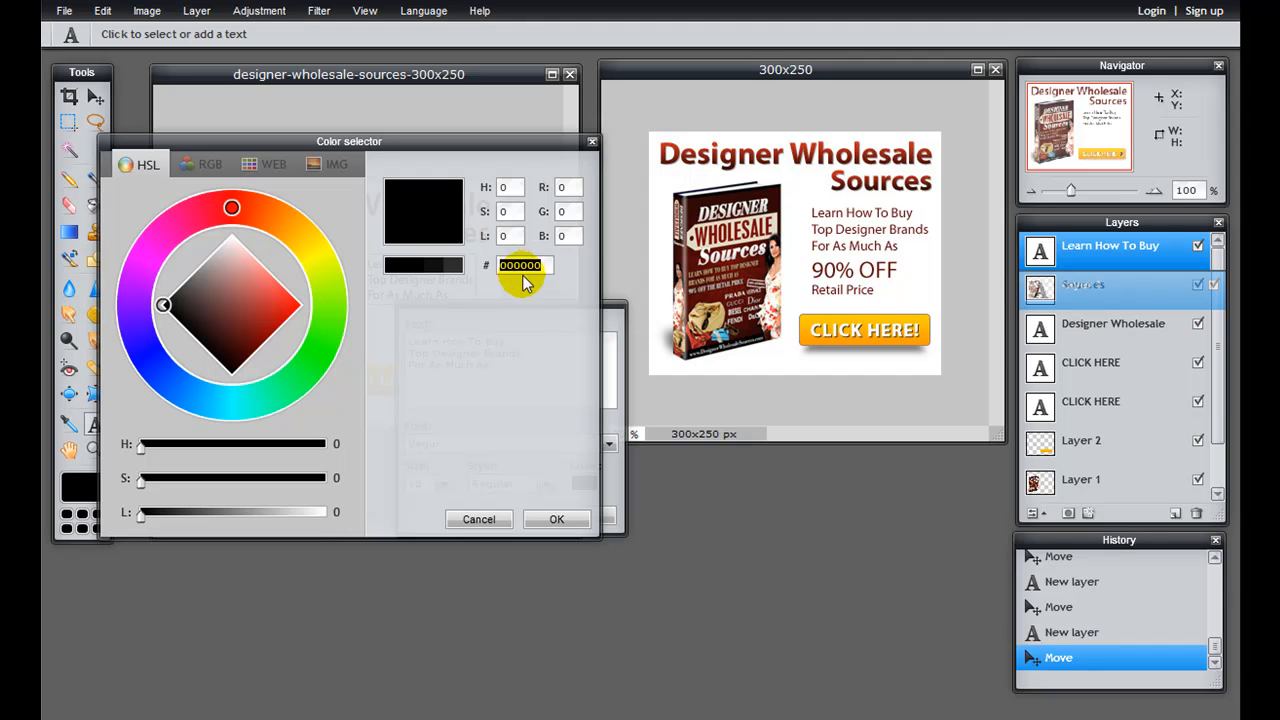
key(ctrl+v)
click(557, 519)
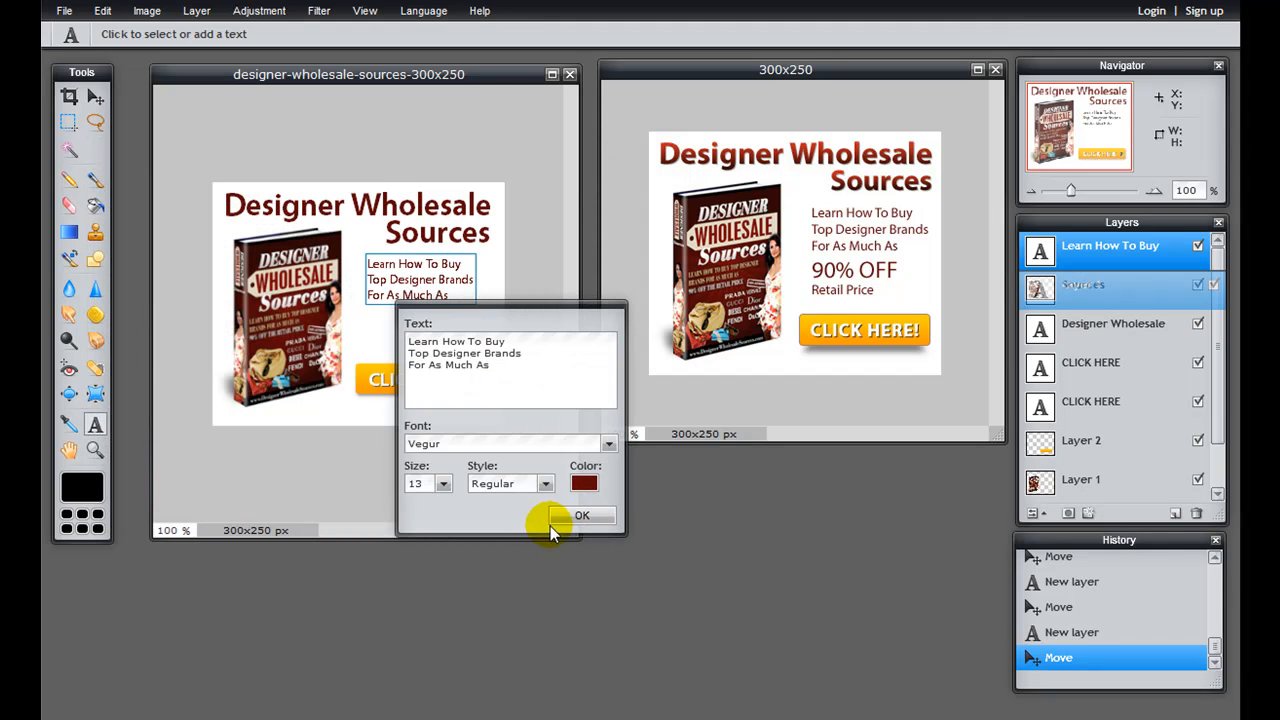
Step: Set the Learn How To Buy text's size to 14
click(443, 484)
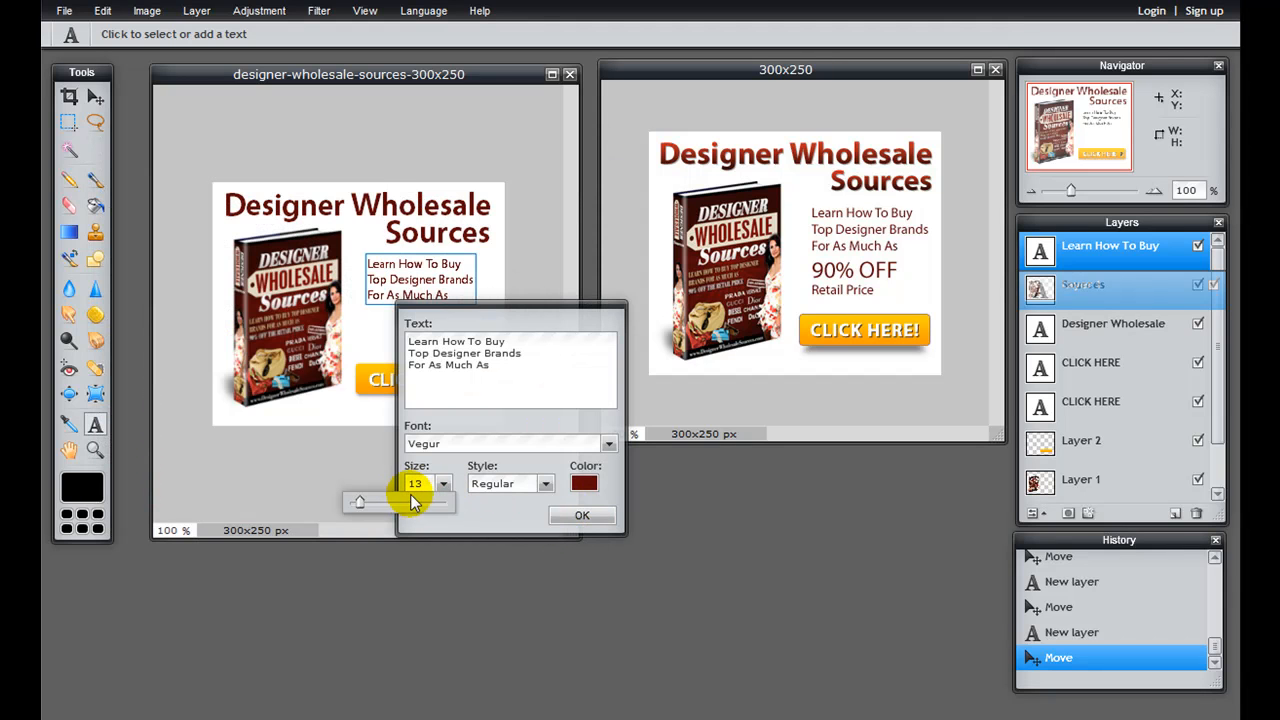
double_click(416, 484)
text(14)
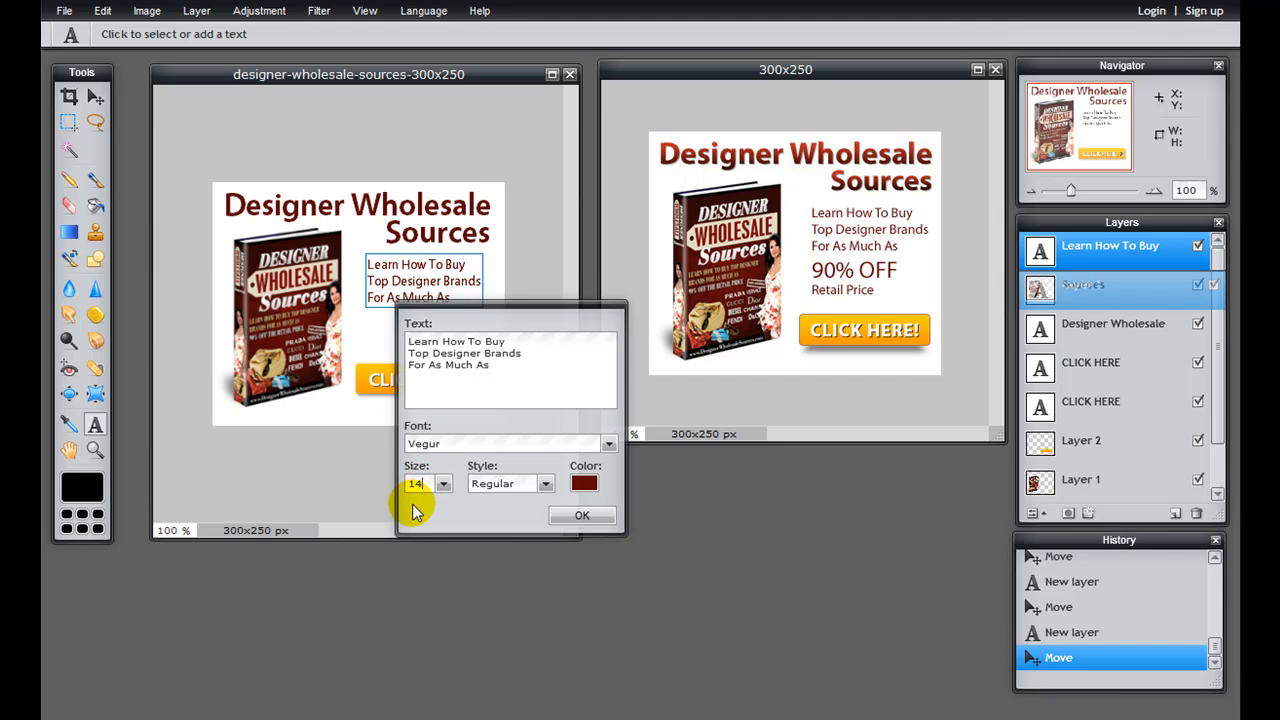
Step: Set the Learn How To Buy text's size to 15 and finish editing it
double_click(418, 484)
text(15)
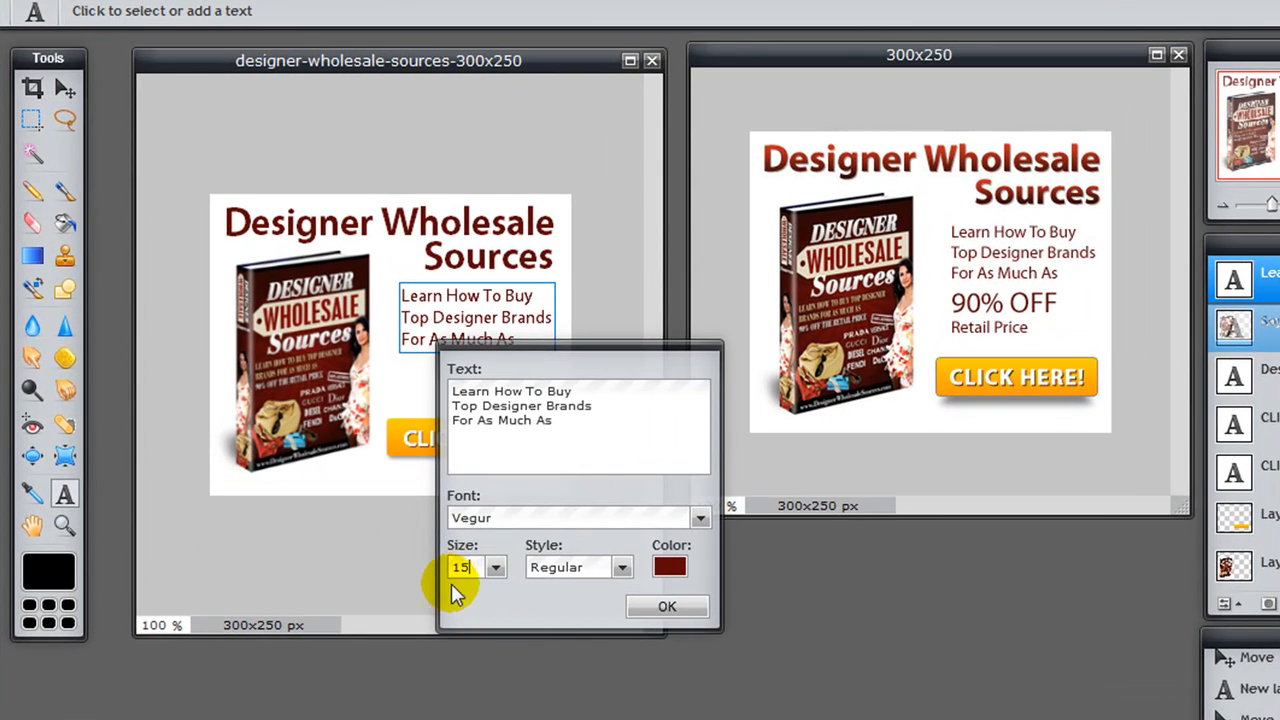
drag(586, 357, 785, 506)
click(866, 719)
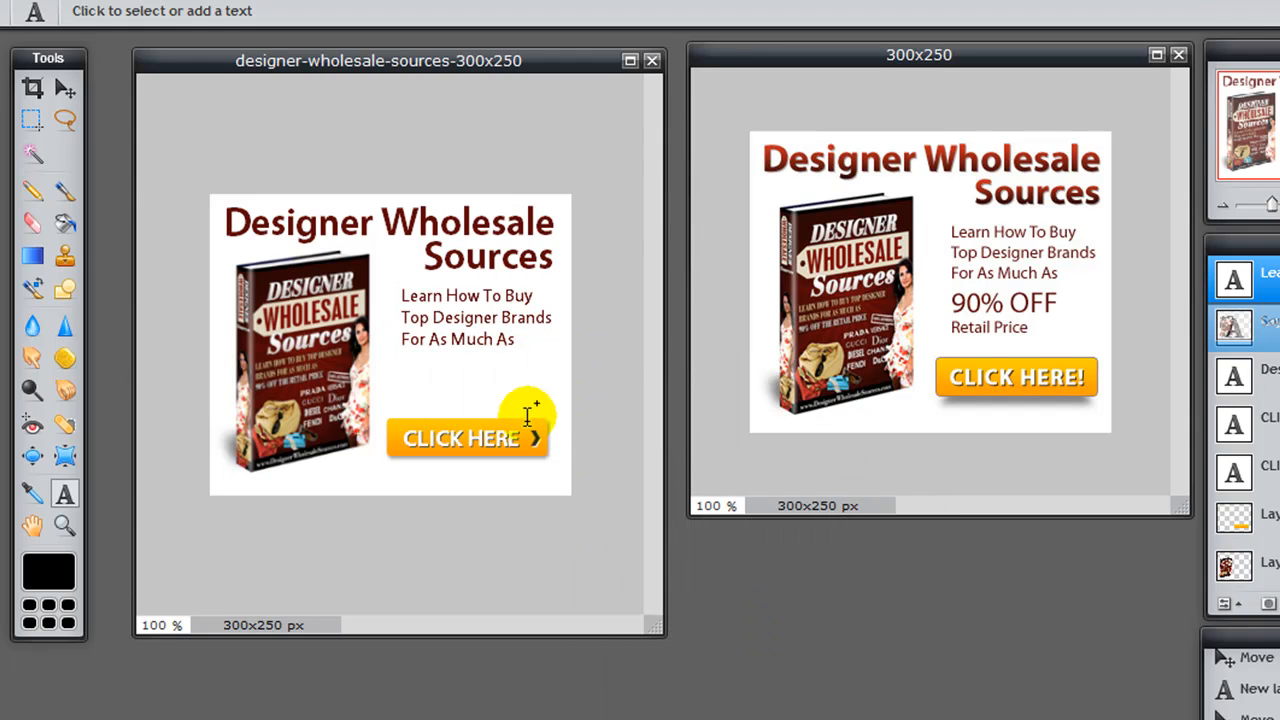
Step: Add a bold size 24 text layer reading "90% OFF" below the Learn How To Buy text
click(409, 367)
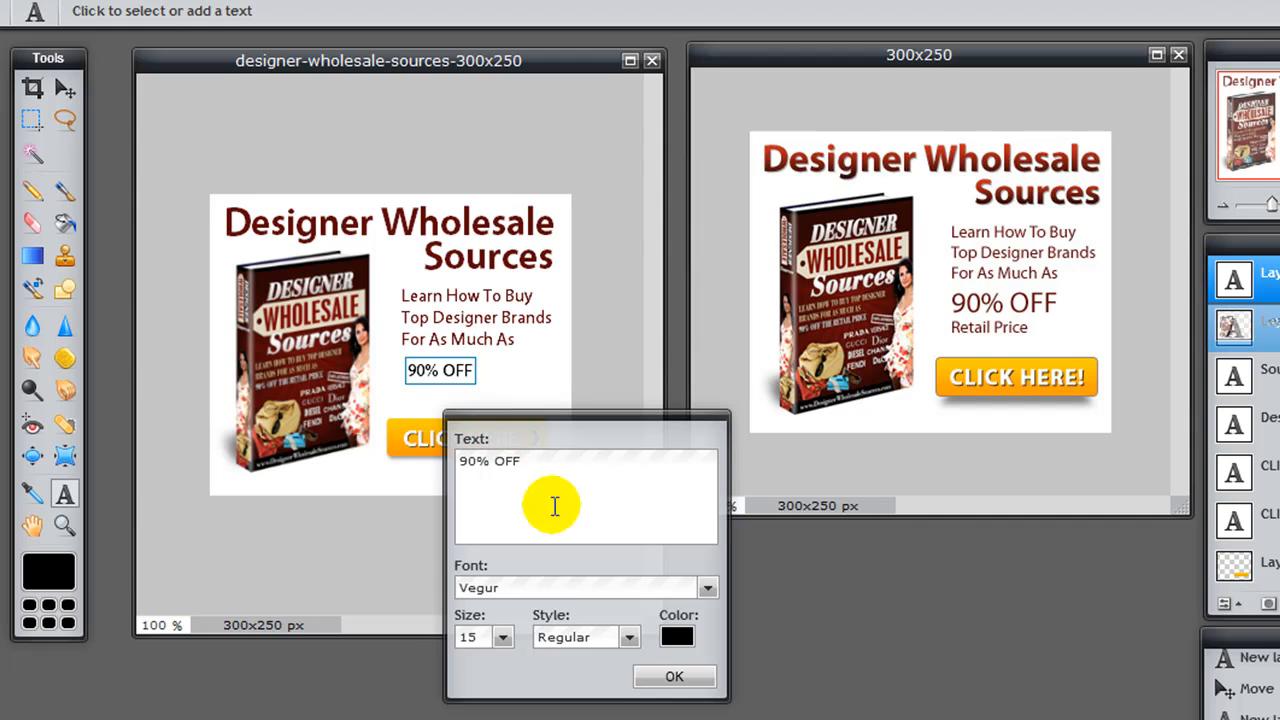
click(487, 638)
key(BackSpace)
key(BackSpace)
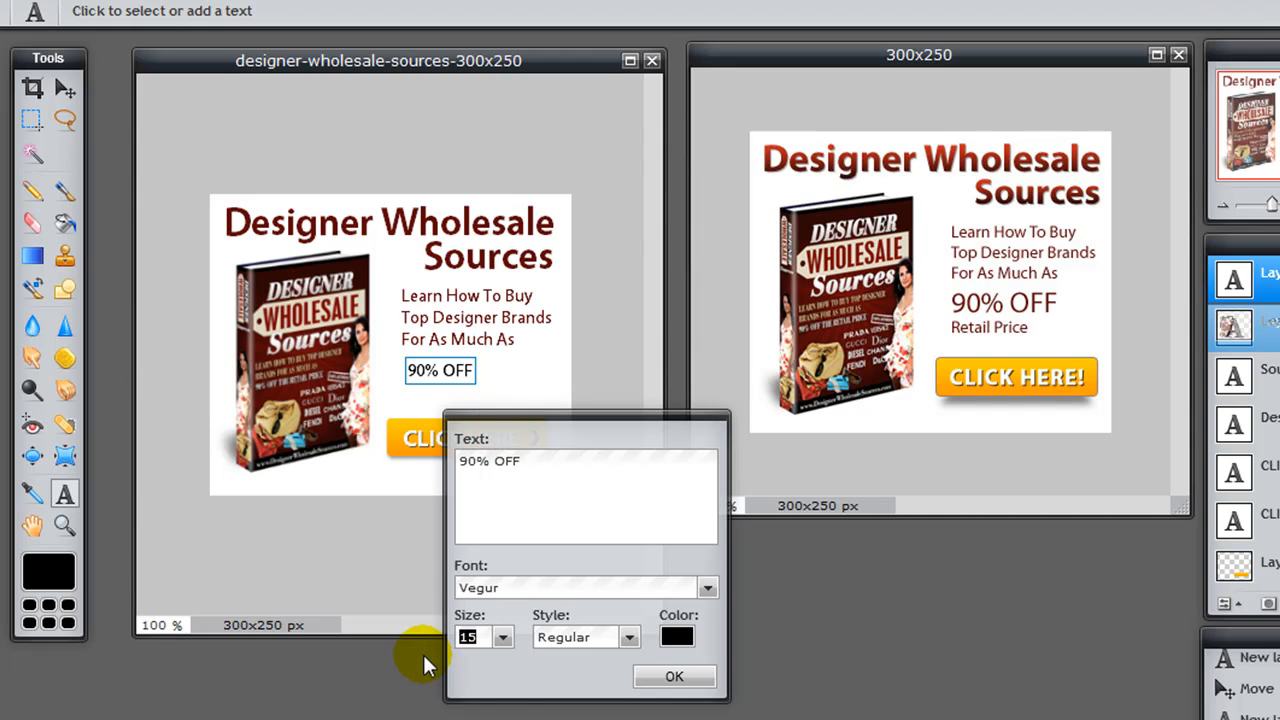
text(21)
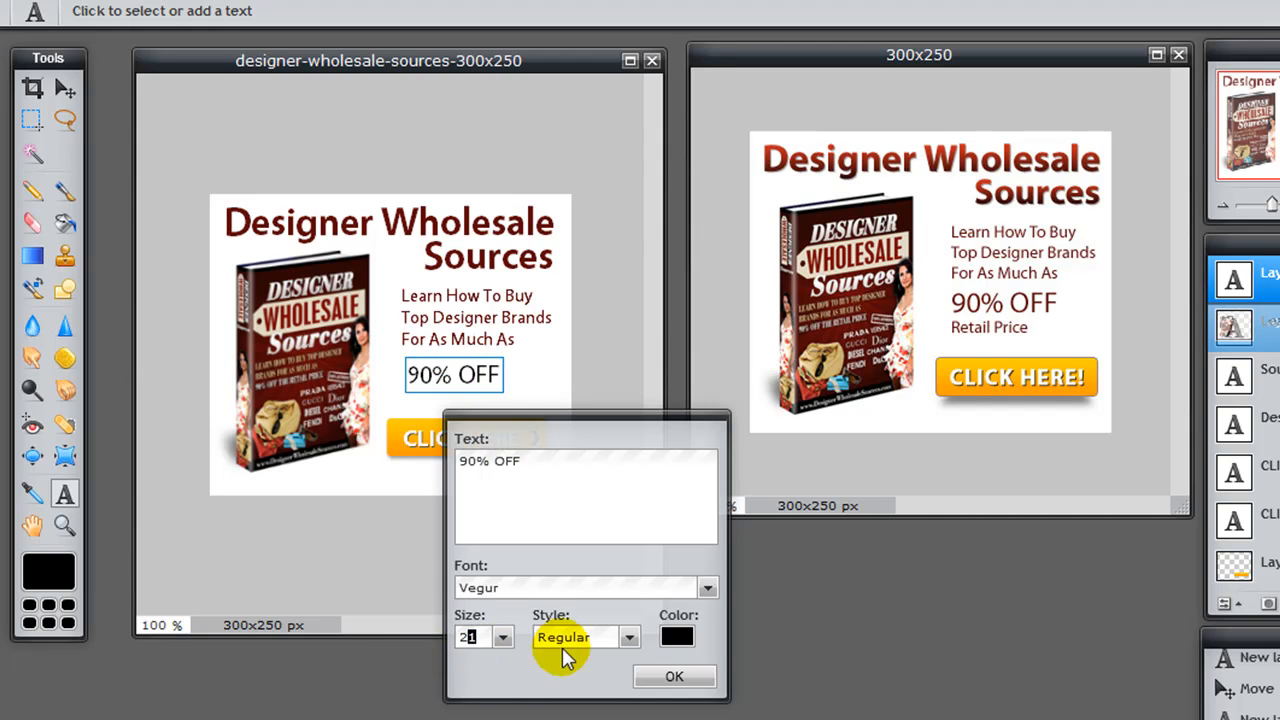
click(600, 638)
click(596, 697)
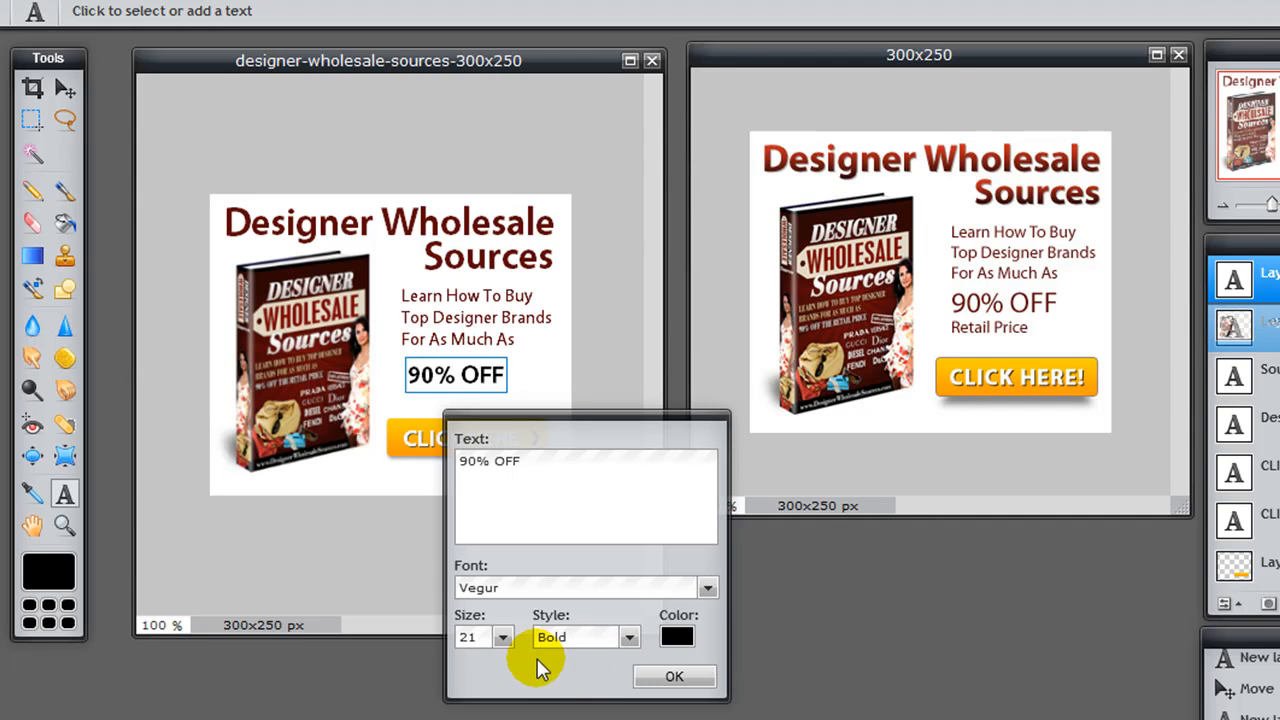
double_click(475, 636)
text(24)
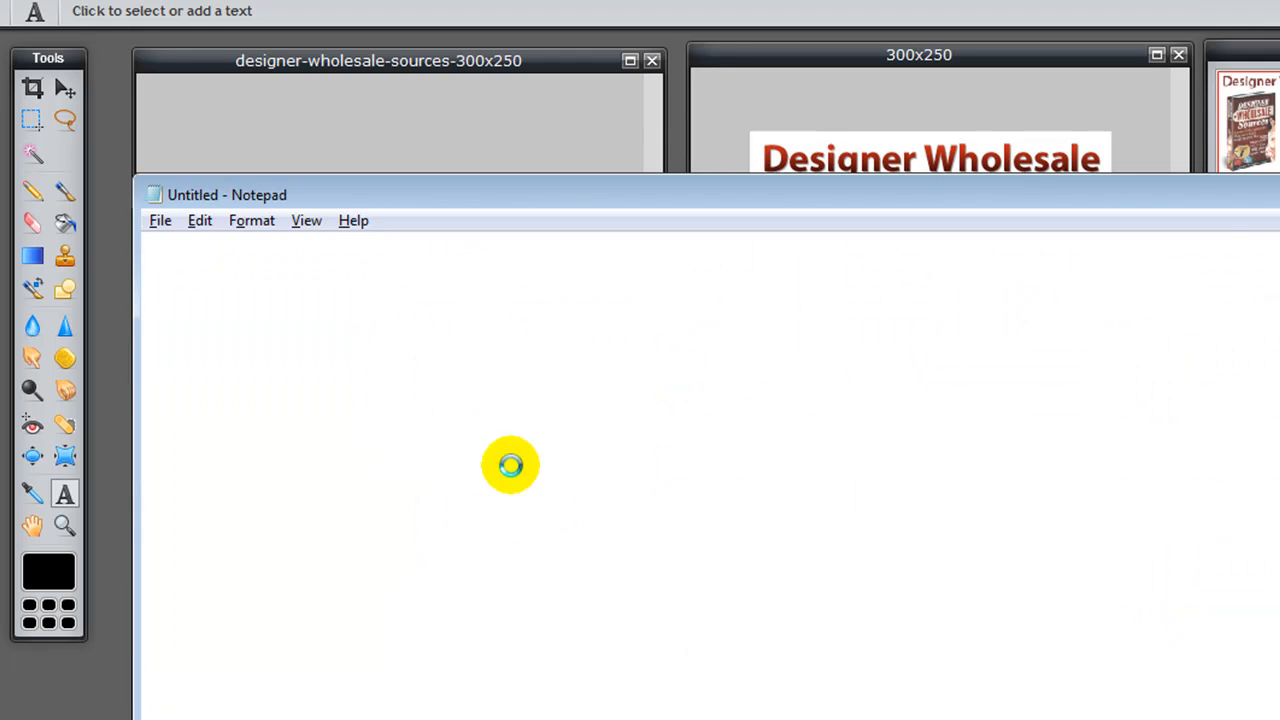
Step: Apply the copied color code 5c0707 to the 90% OFF text and finish editing it
key(ctrl+v)
key(ctrl+a)
key(ctrl+c)
key(alt+Tab)
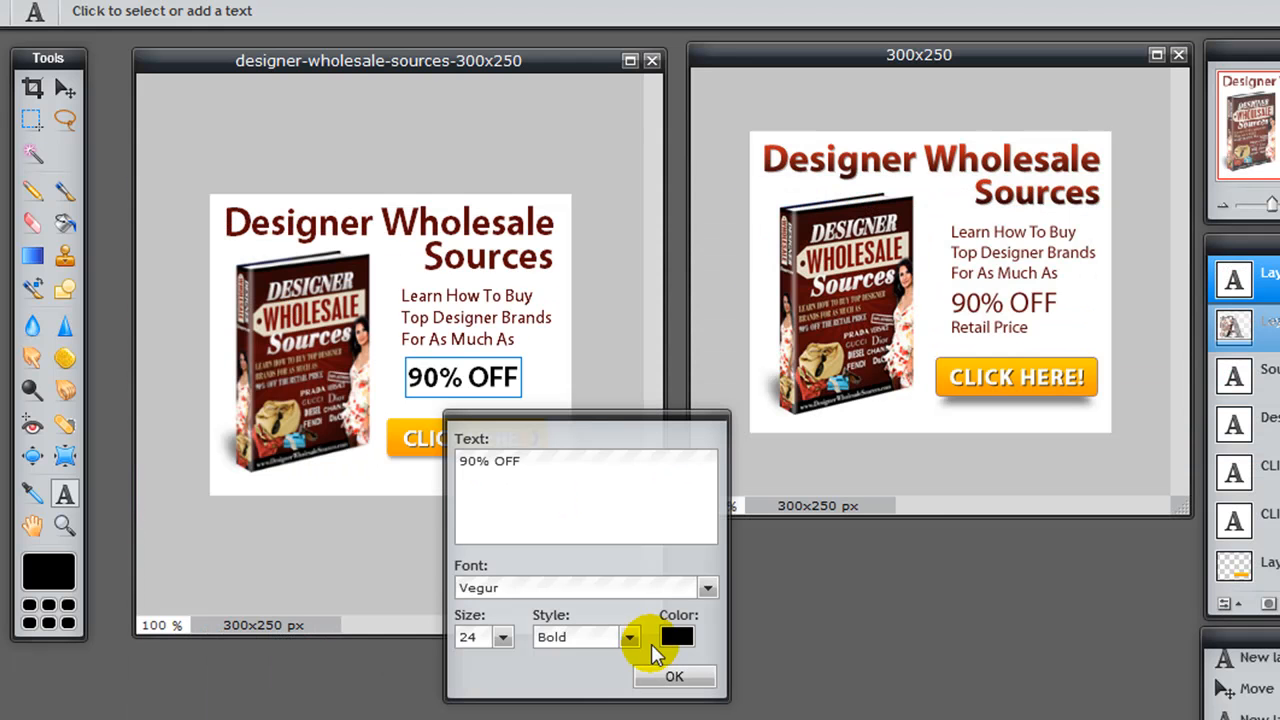
click(678, 636)
double_click(586, 297)
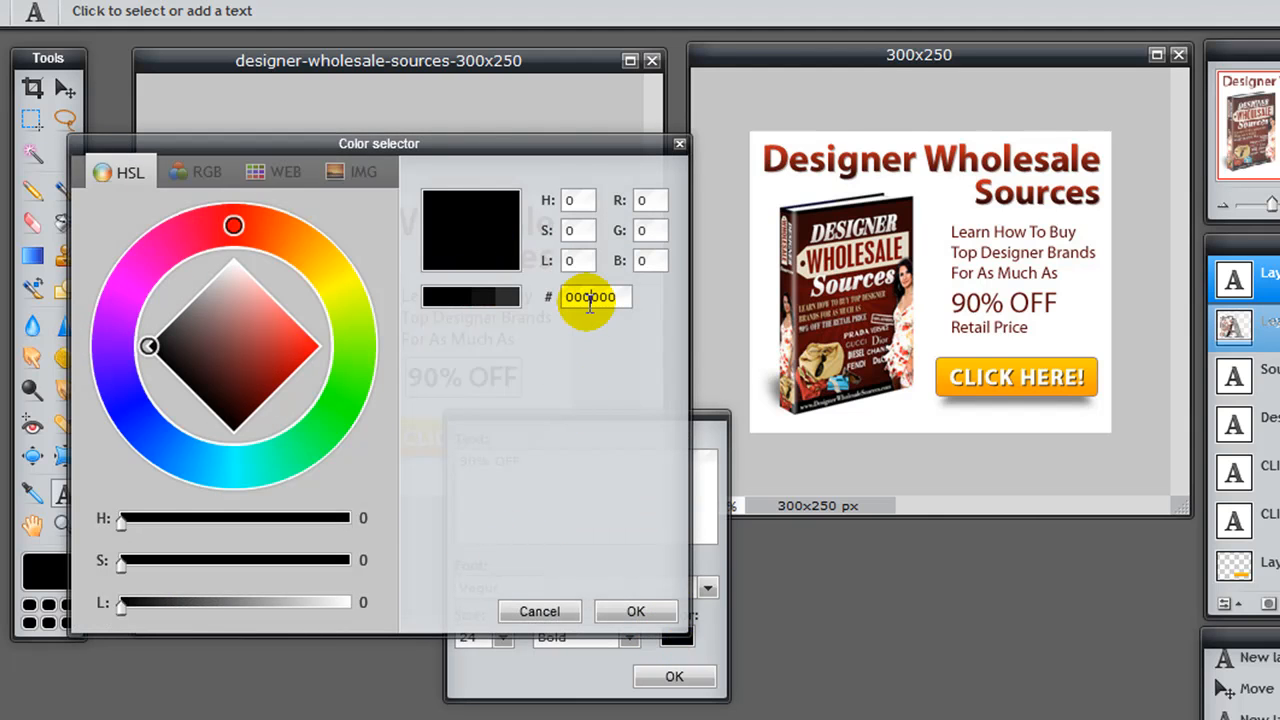
key(ctrl+v)
click(637, 611)
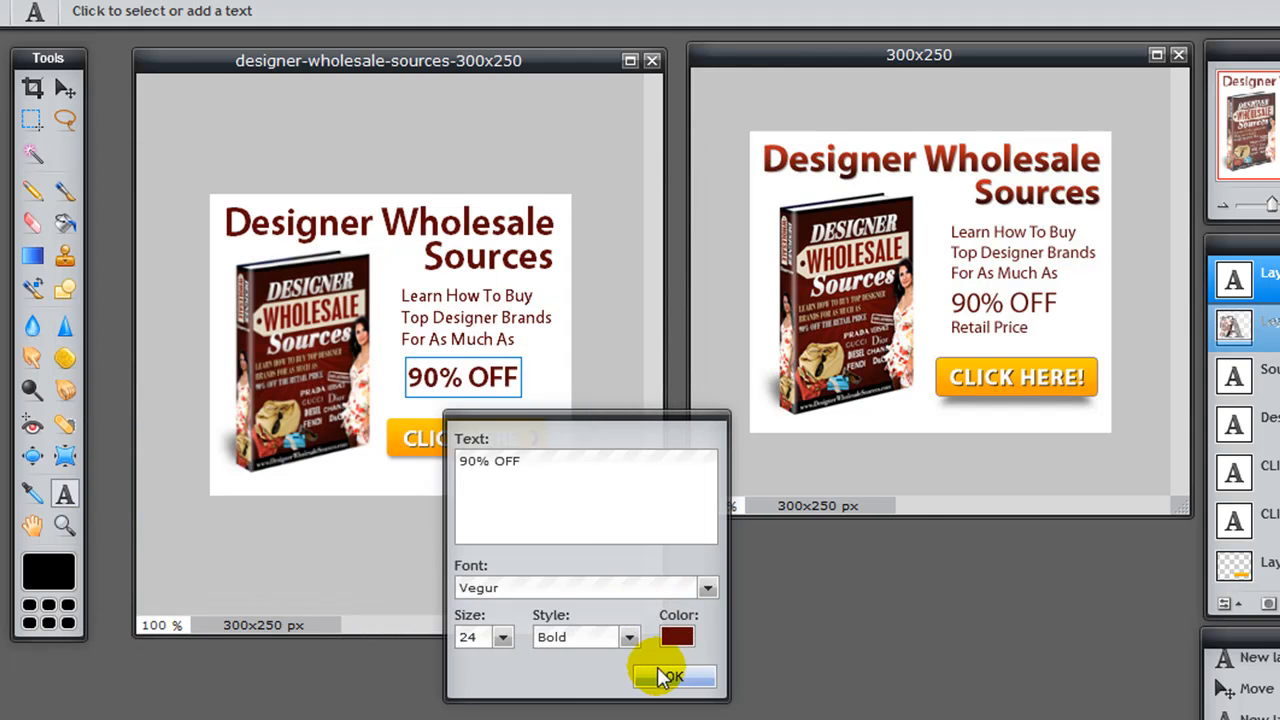
click(668, 679)
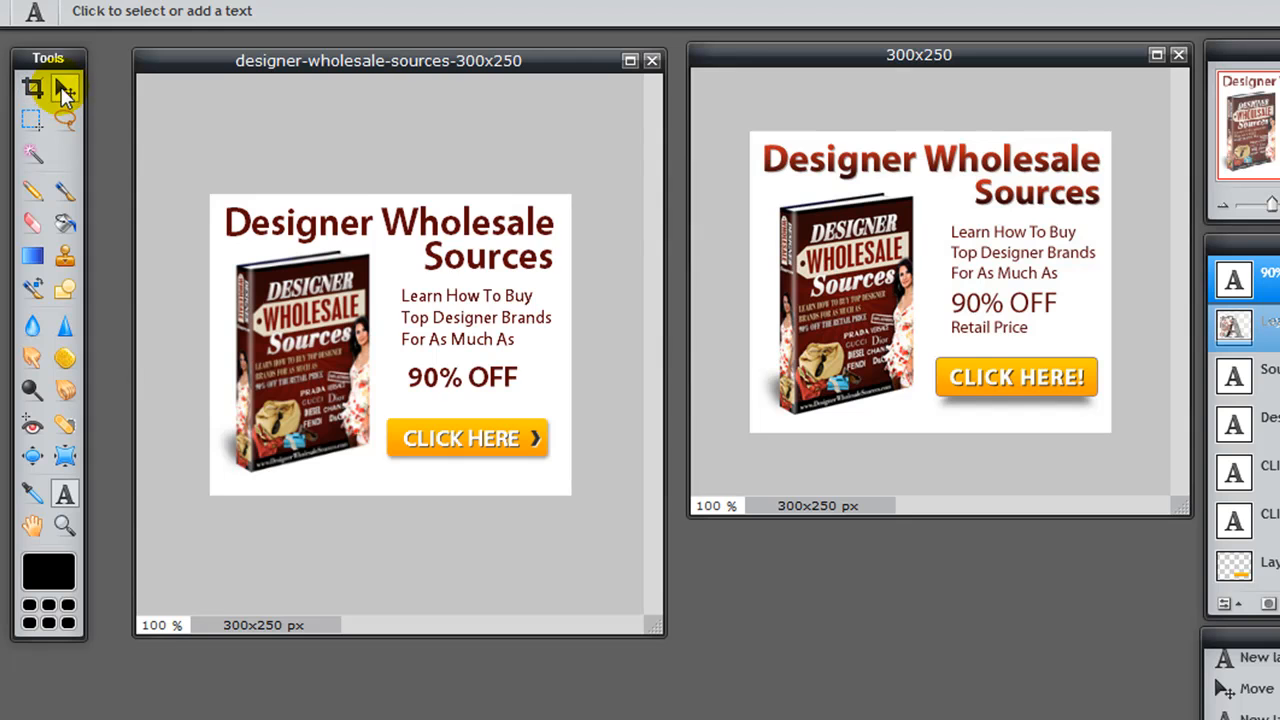
Step: Move the 90% OFF text up directly below For As Much As, aligned with the left edge of those lines
click(63, 88)
drag(474, 391, 466, 380)
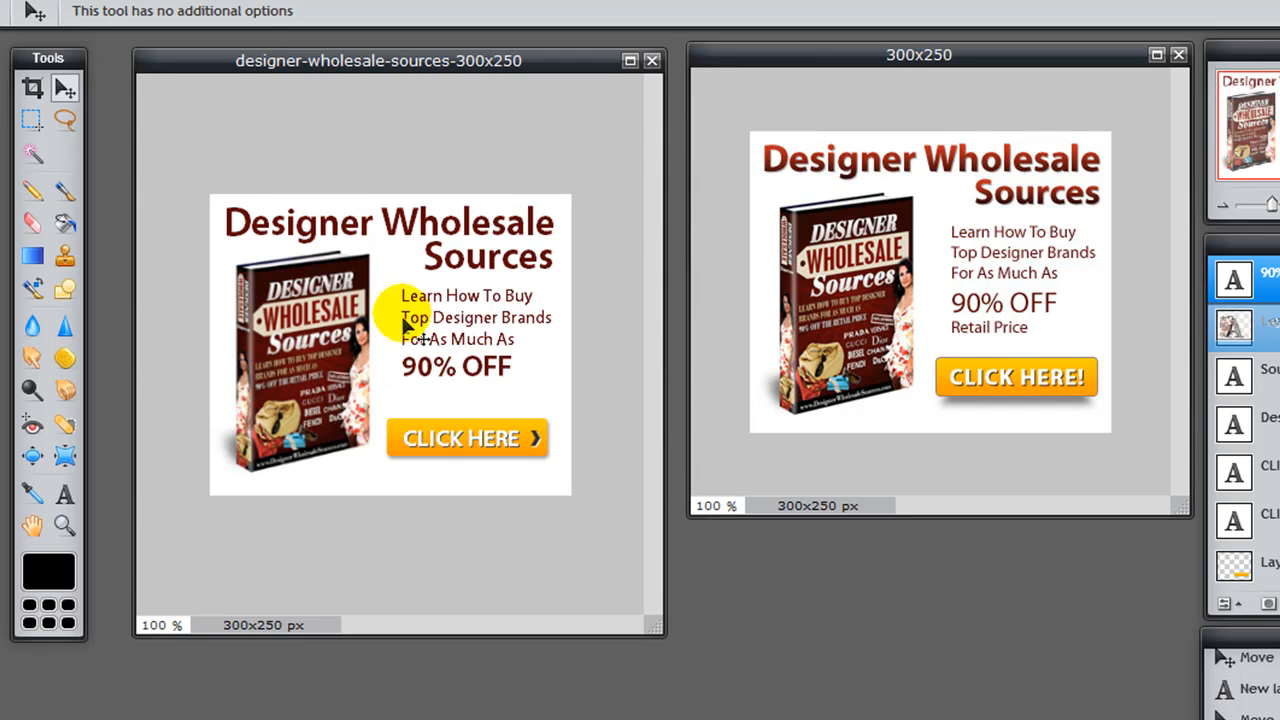
key(Left)
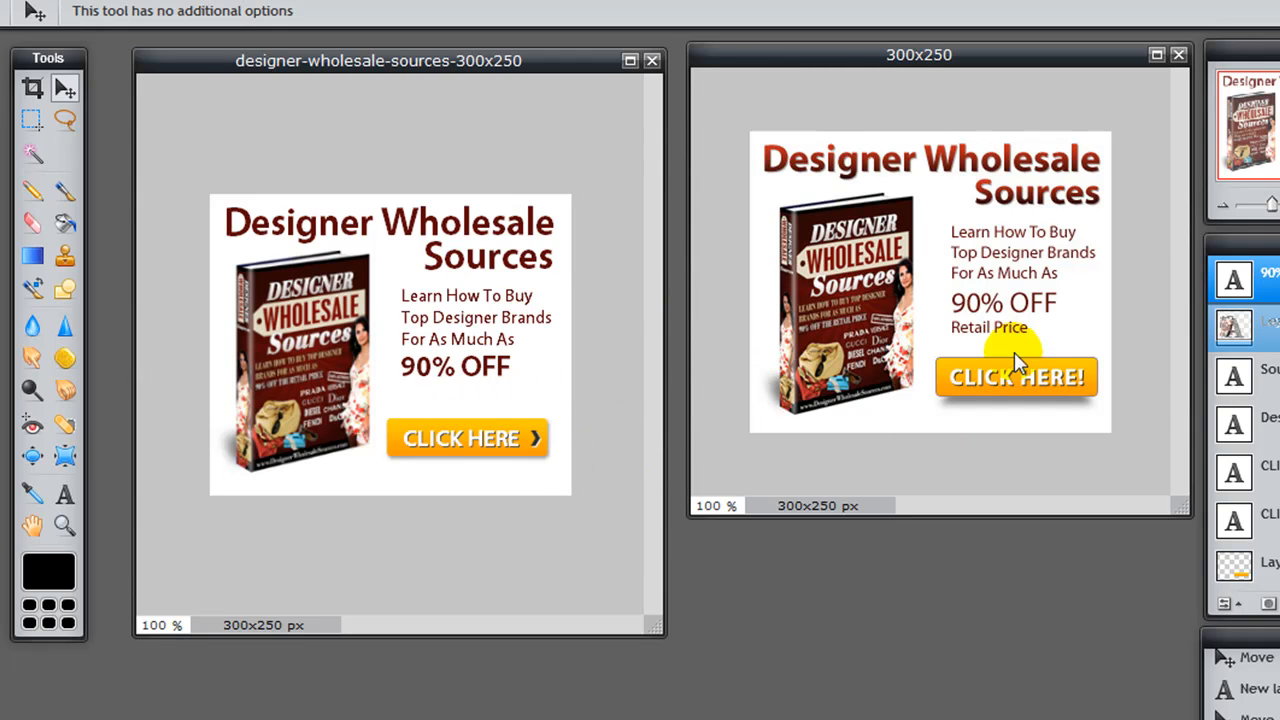
Step: Add a text layer reading "Retail Price" below 90% OFF
key(t)
click(409, 393)
text(re)
key(BackSpace)
key(BackSpace)
text(Retail Price)
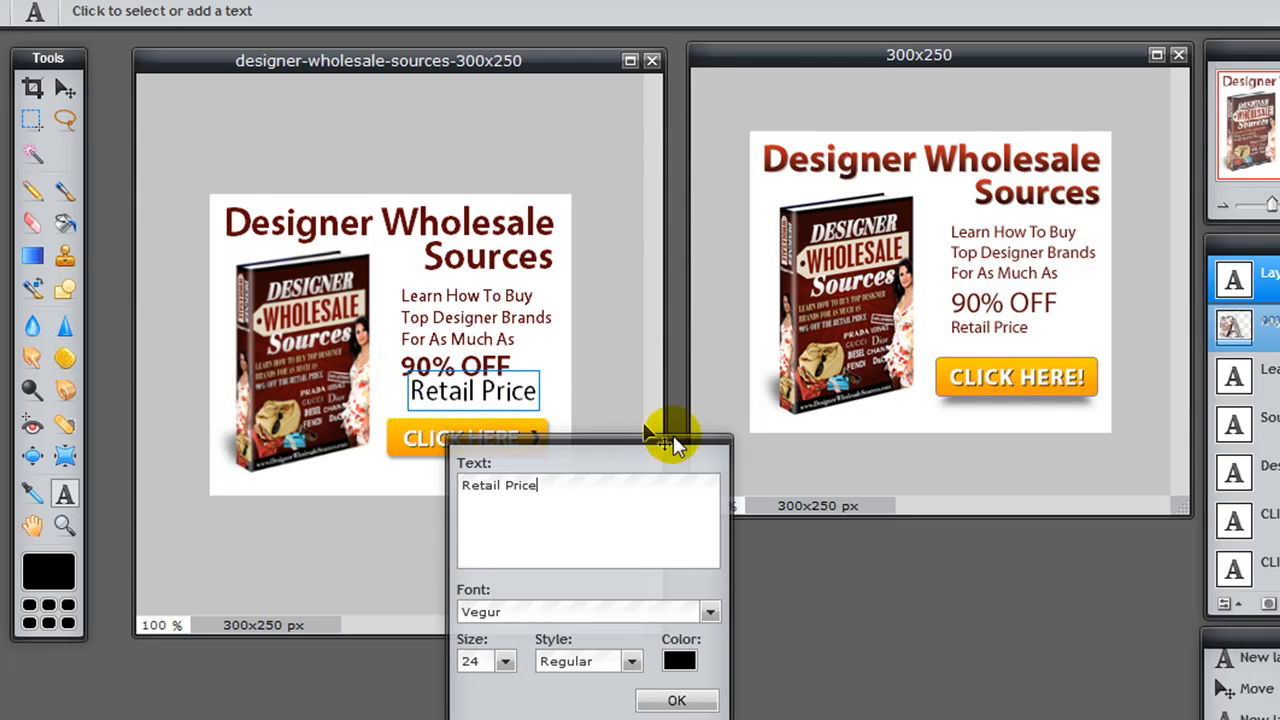
Step: Copy the color code 5c0707 from Notepad and apply it to the Retail Price text in Pixlr Editor
key(alt+Tab)
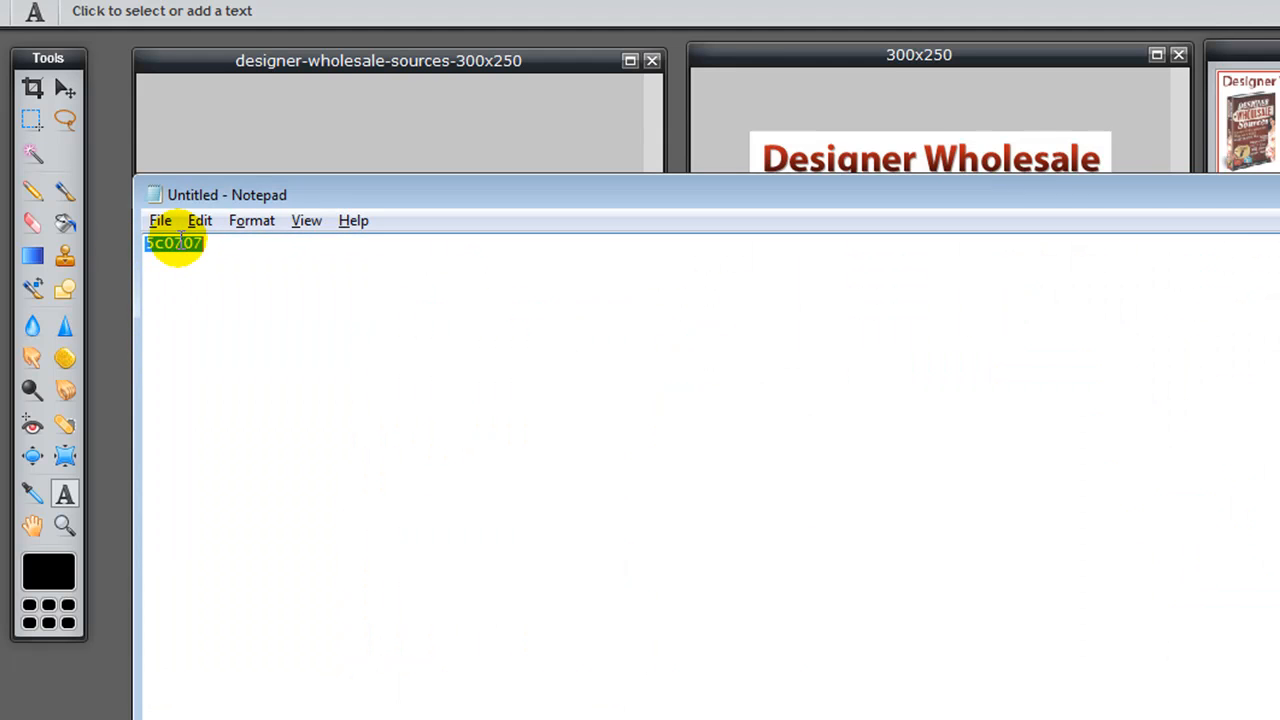
key(alt+Tab)
click(679, 660)
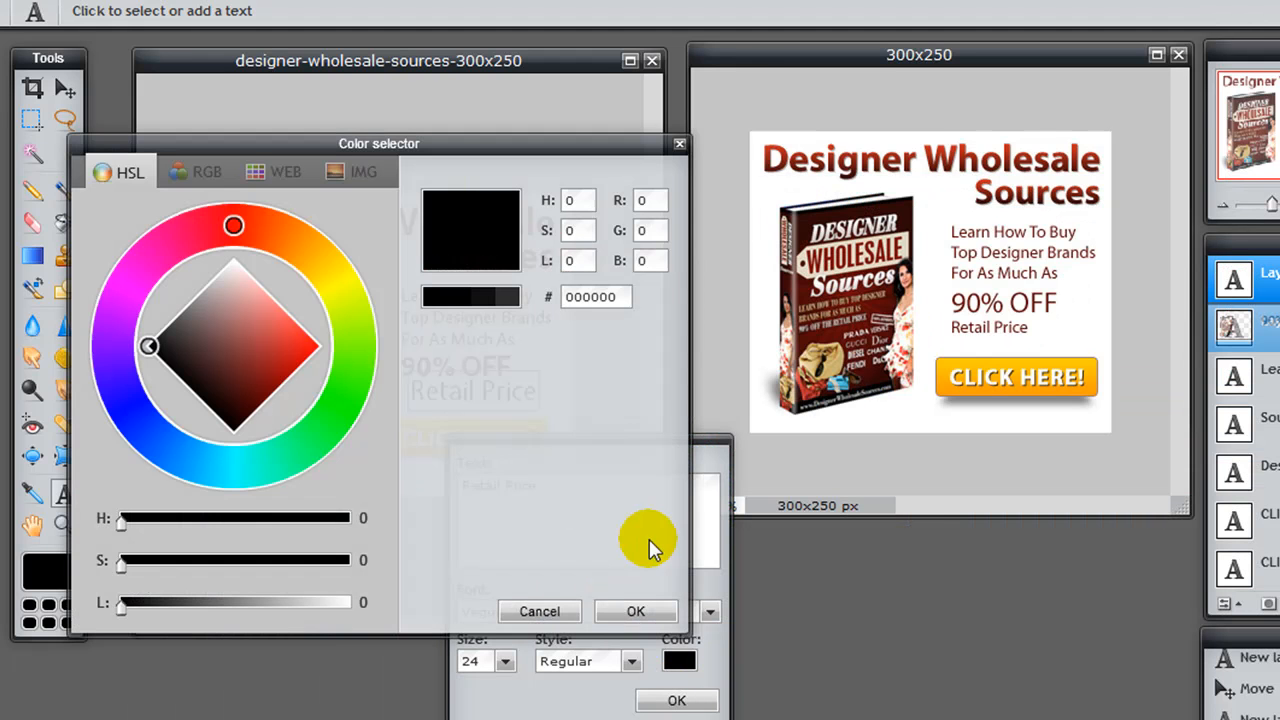
double_click(600, 296)
key(ctrl+v)
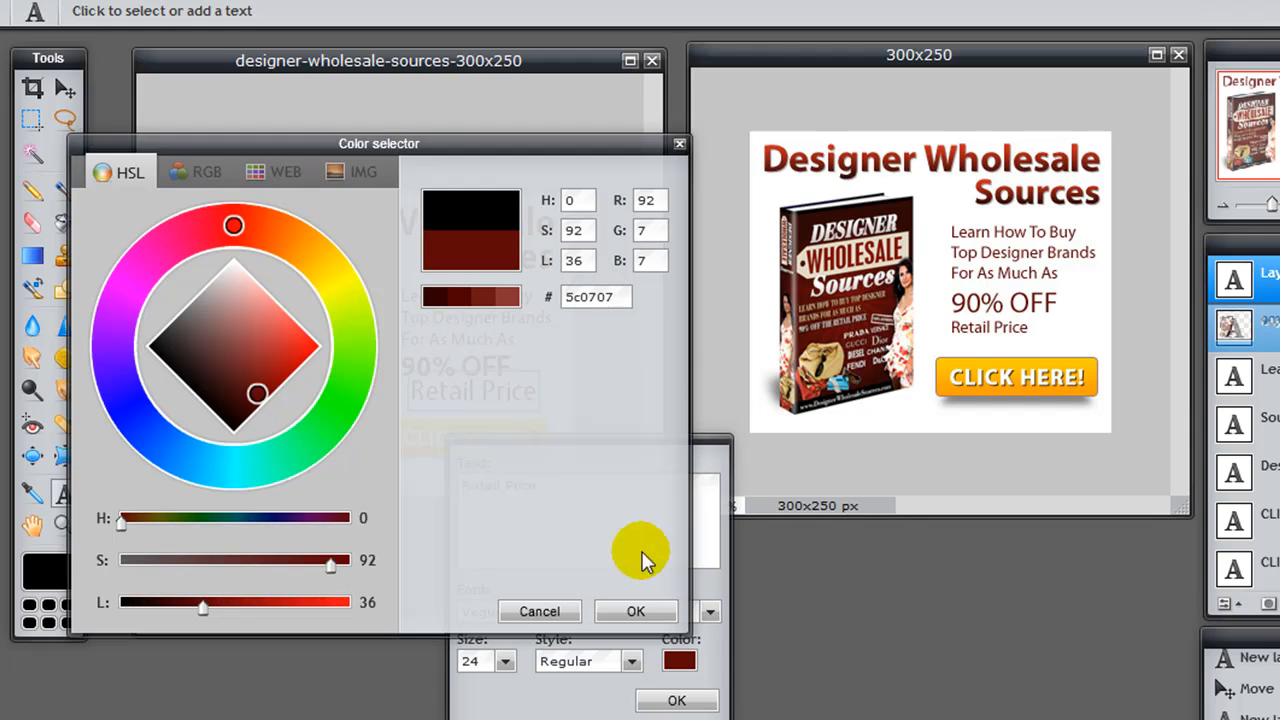
click(636, 611)
Step: Set the Retail Price text's size to 15 and move it just below 90% OFF, aligned with its left edge
click(627, 661)
click(633, 661)
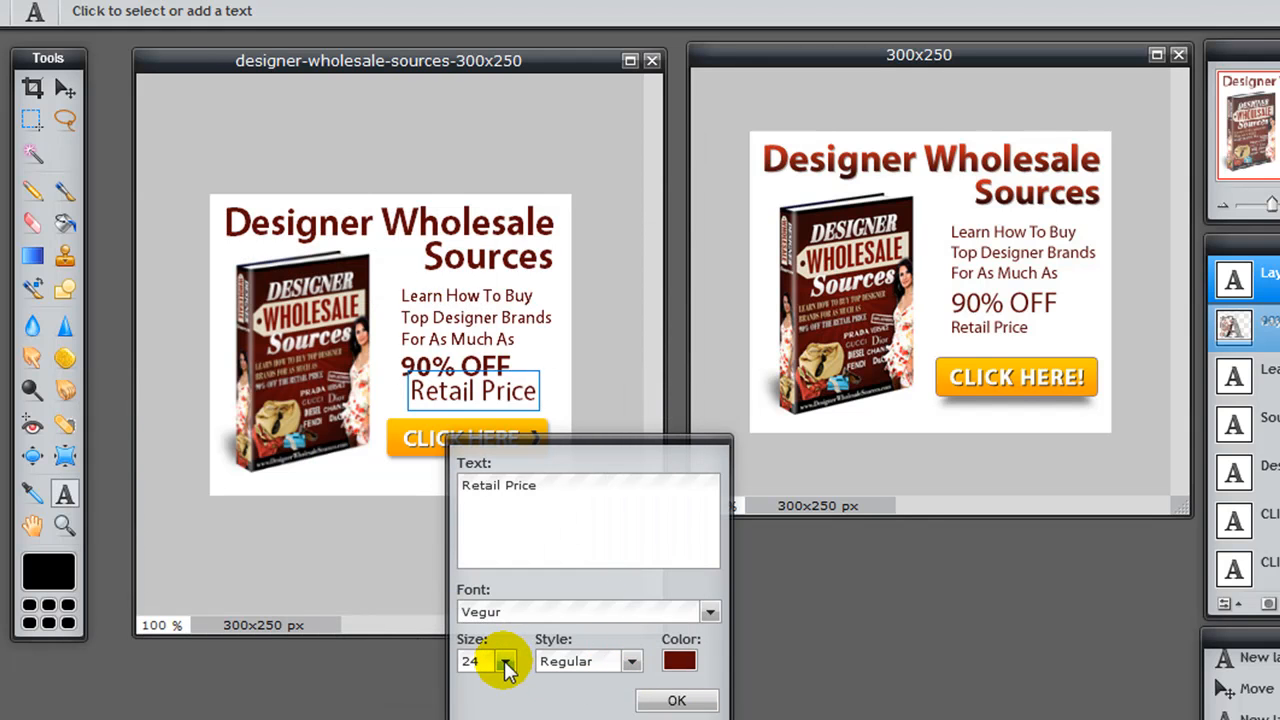
click(506, 662)
drag(457, 676, 422, 676)
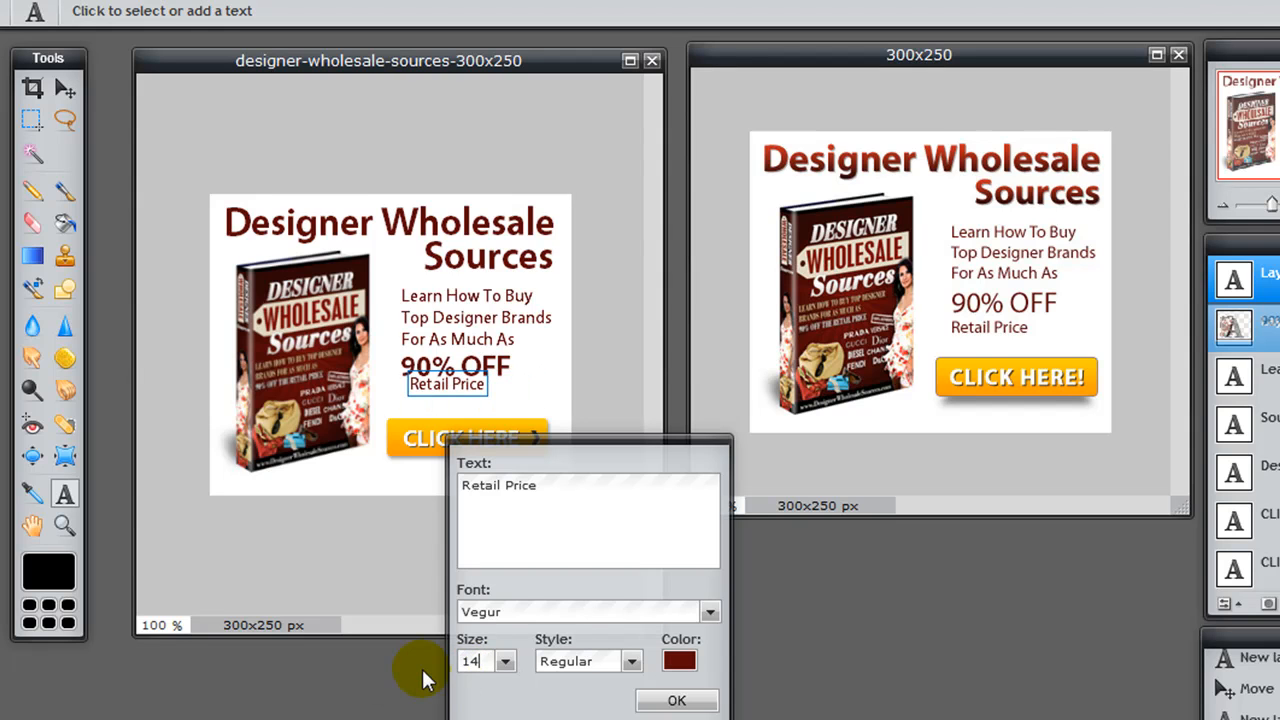
double_click(478, 660)
text(15)
click(677, 700)
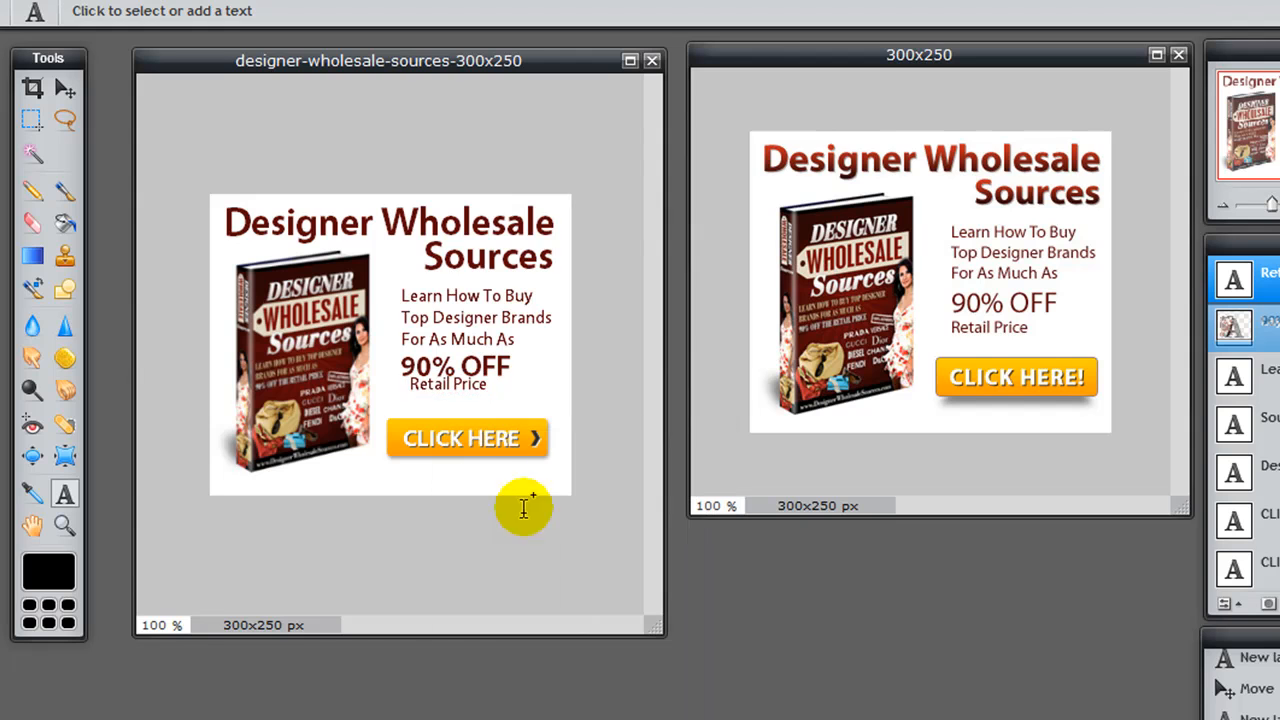
click(62, 92)
drag(444, 403, 445, 406)
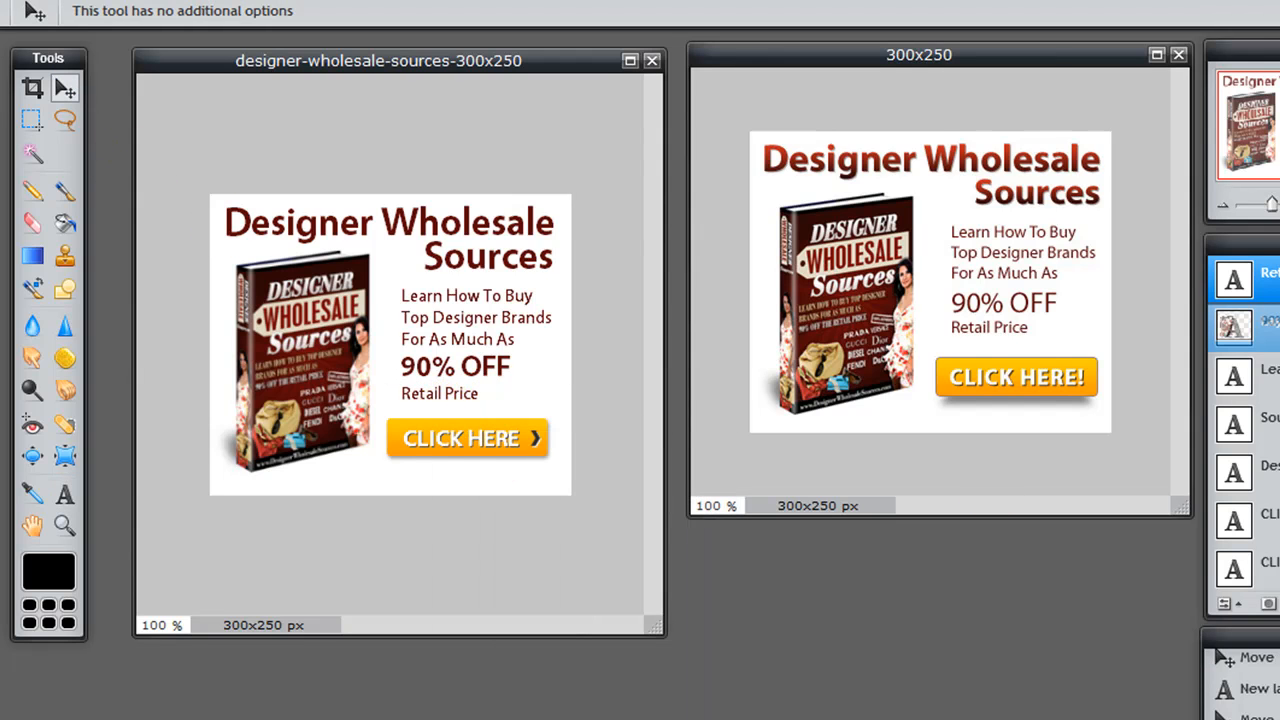
key(t)
click(486, 299)
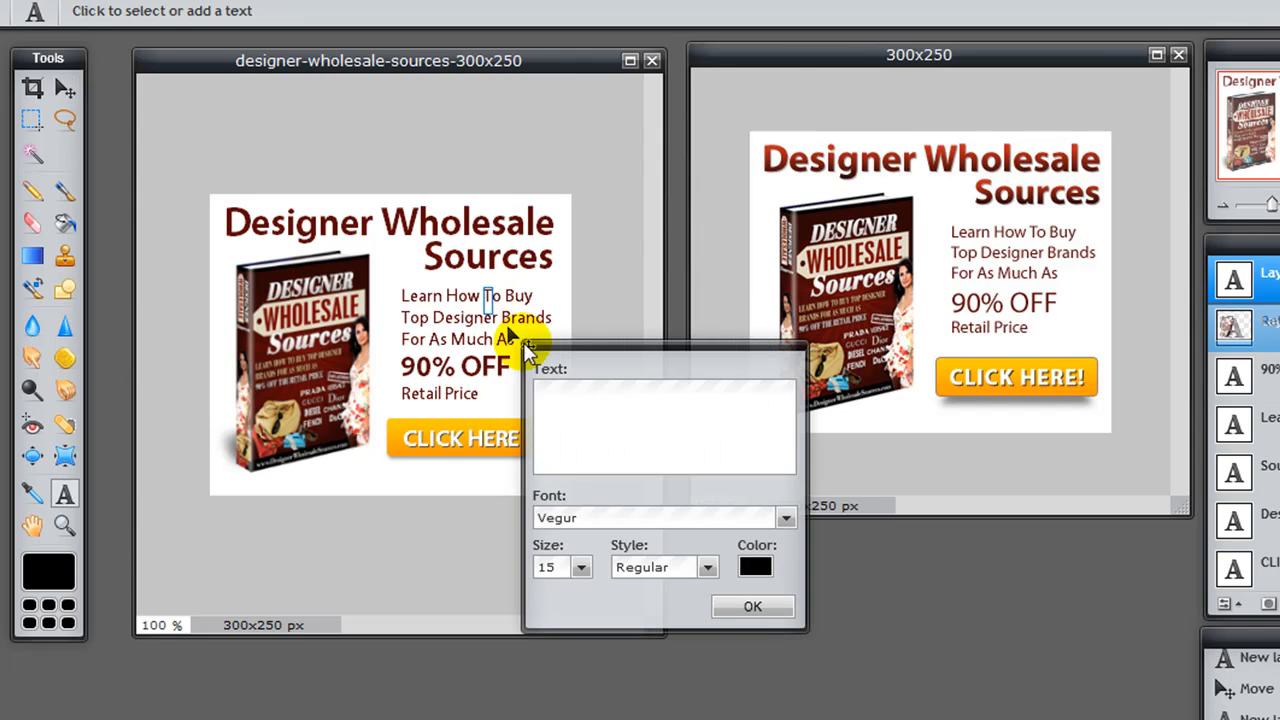
click(752, 604)
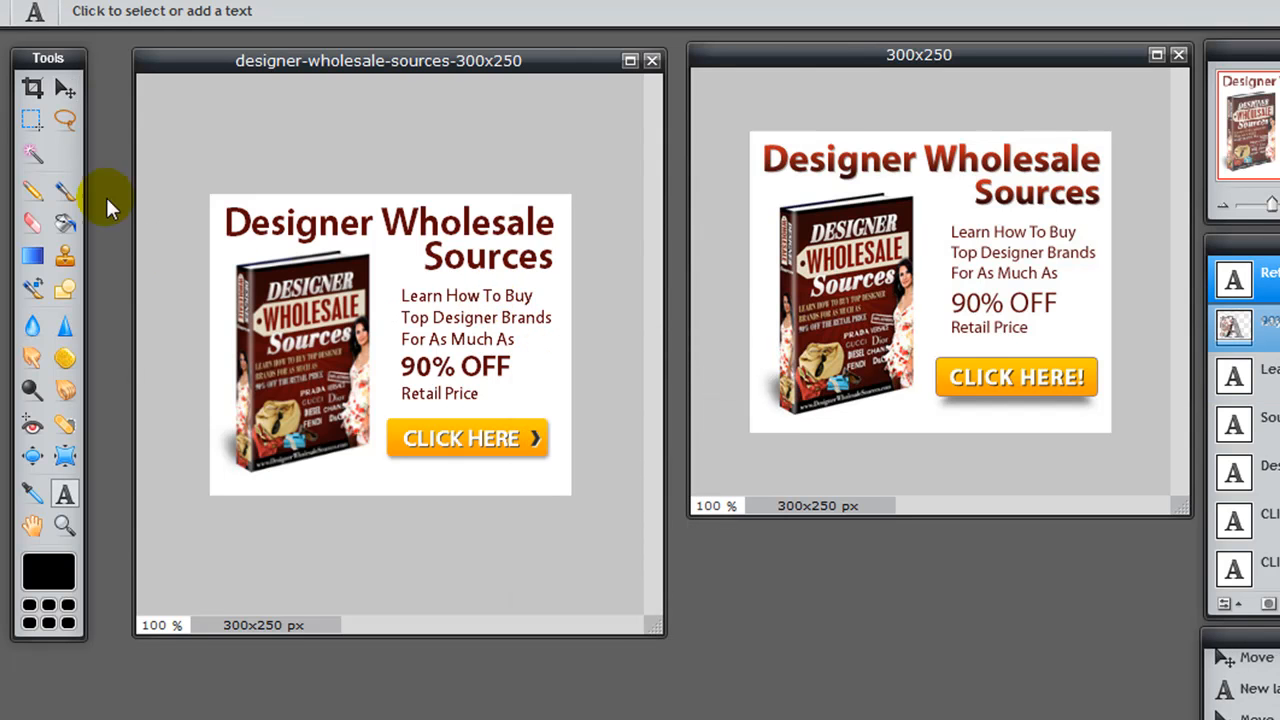
click(64, 88)
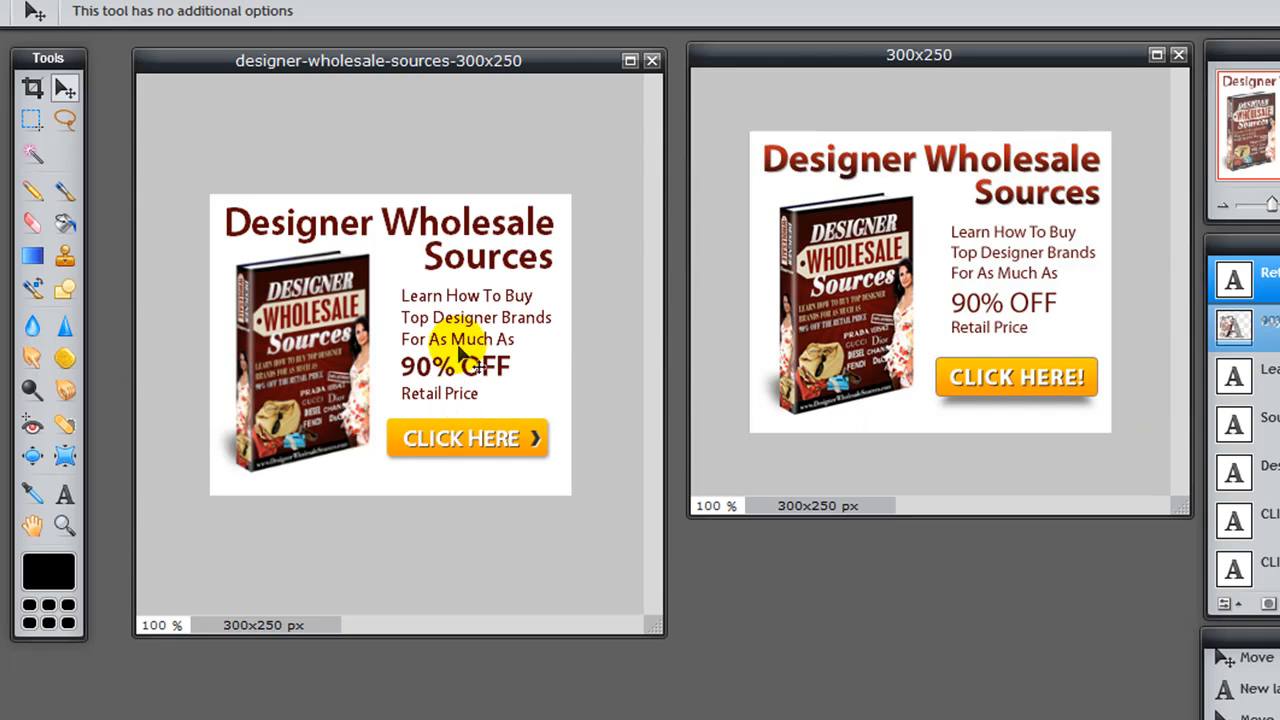
key(t)
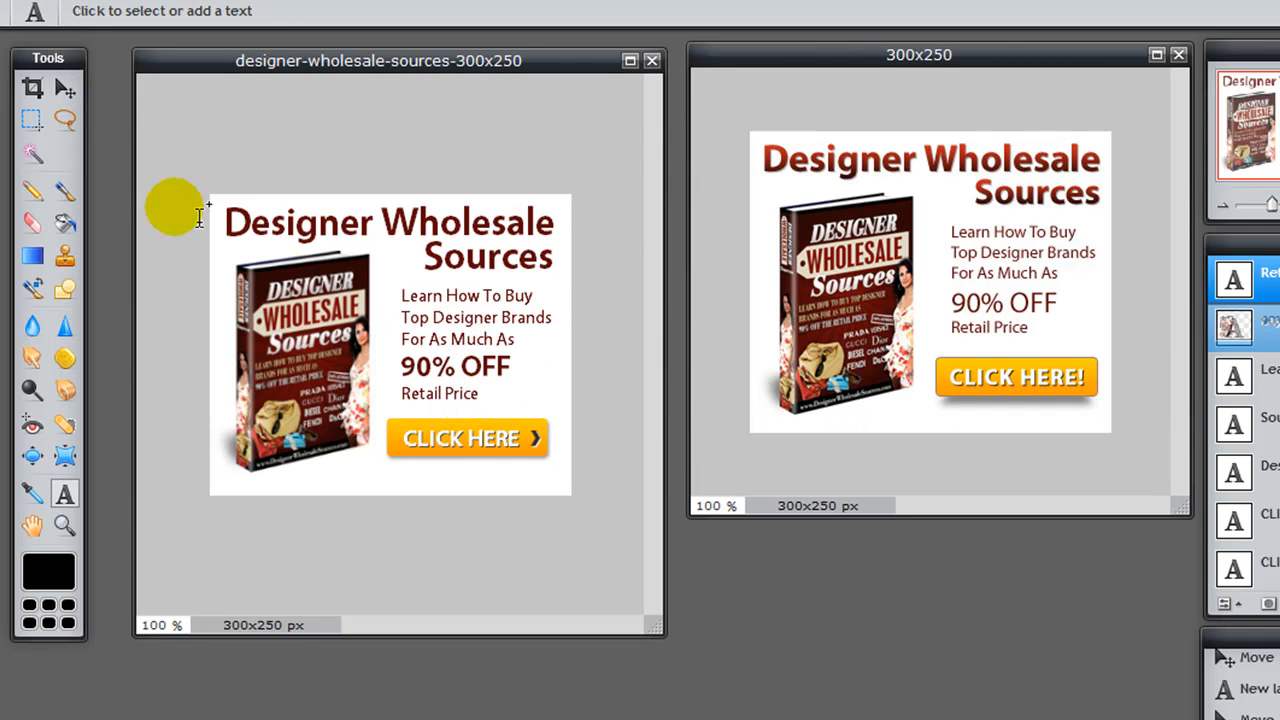
click(65, 90)
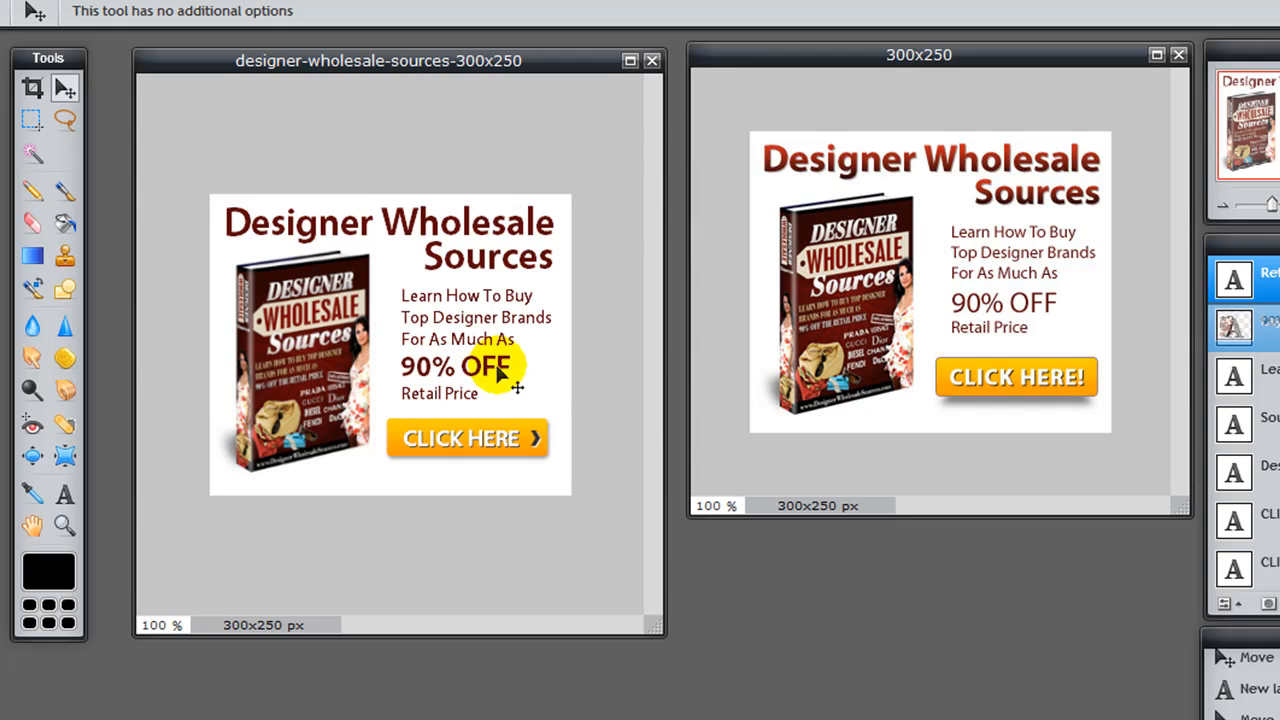
Step: Hide the Retail Price layer and enlarge the 90% OFF text to size 33
click(1279, 281)
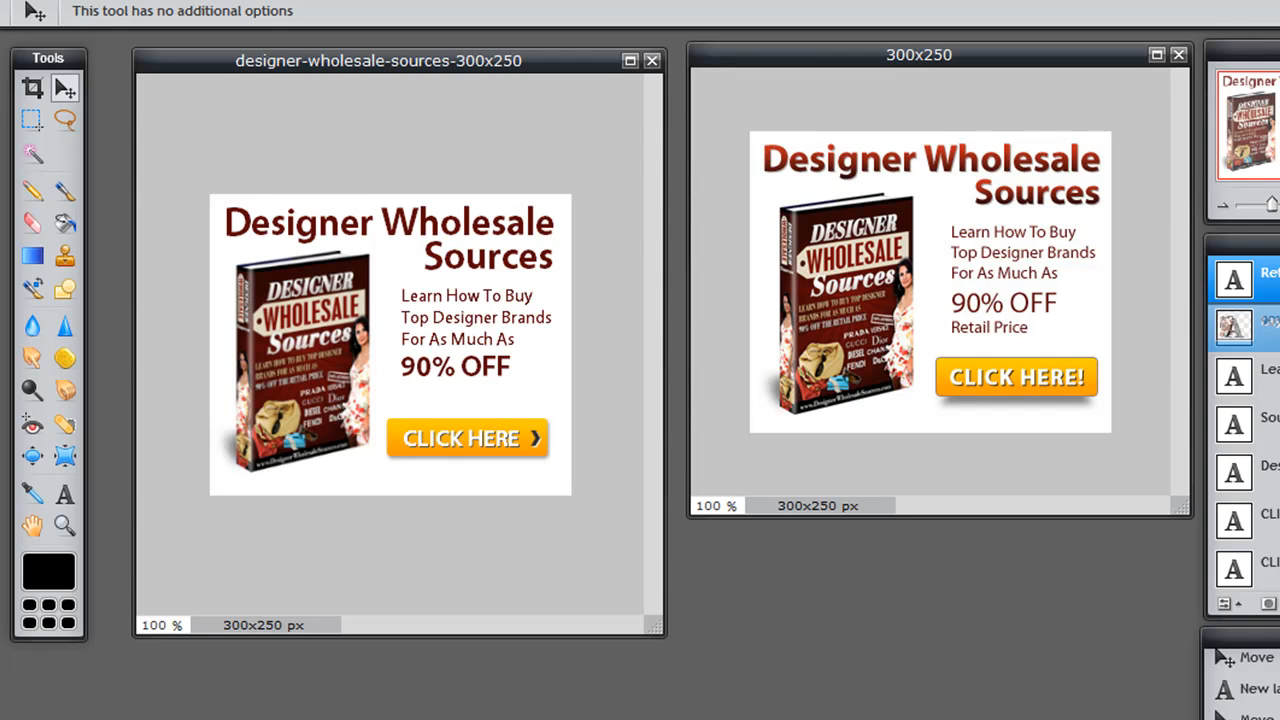
click(1279, 327)
key(t)
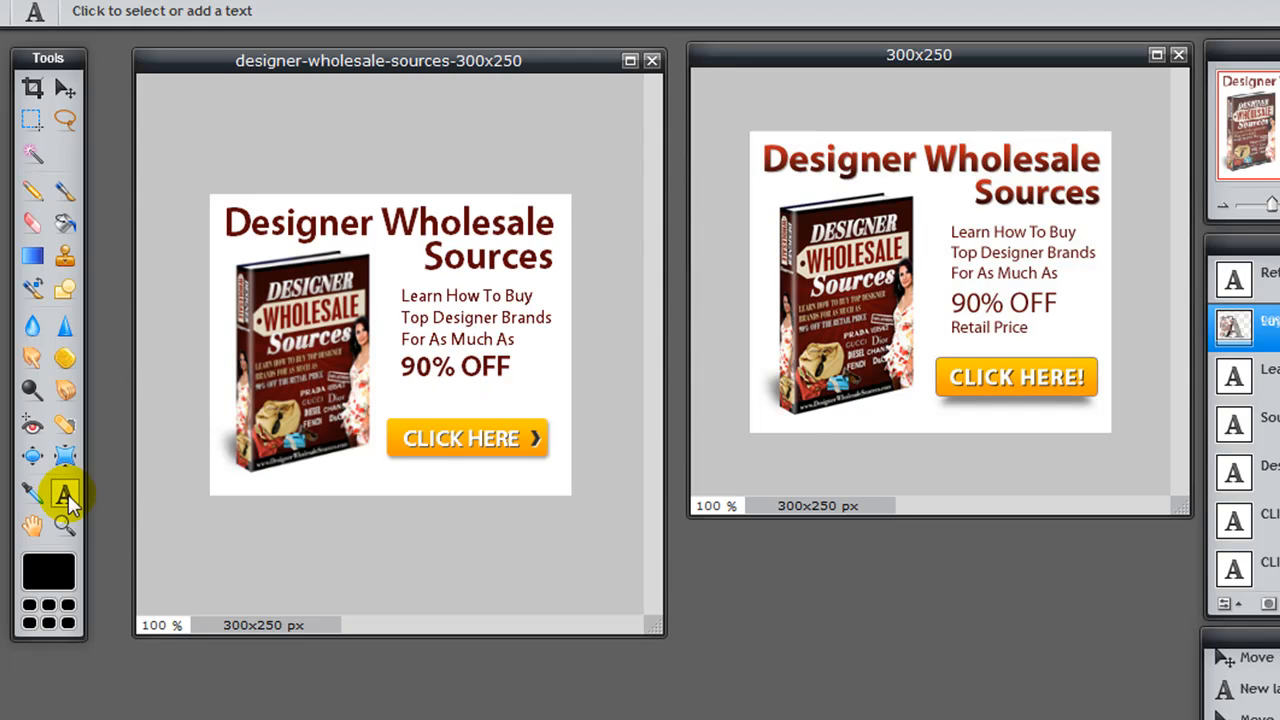
click(456, 368)
click(581, 567)
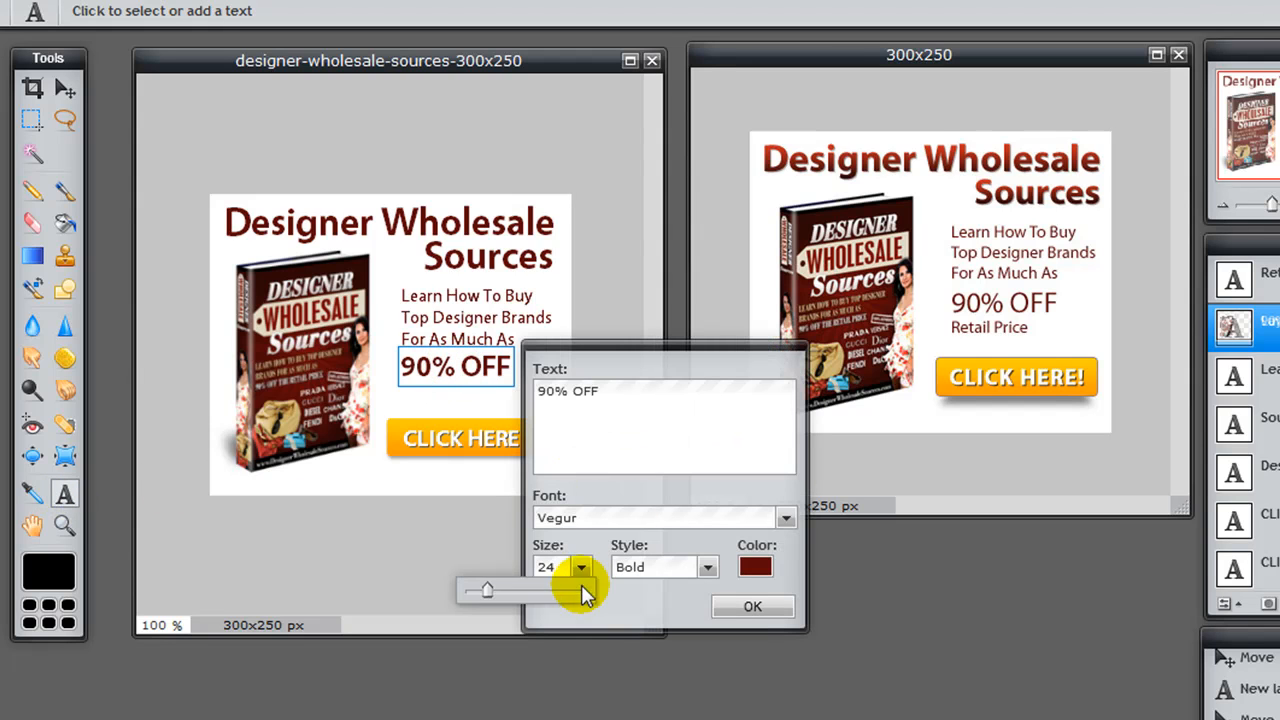
drag(492, 588, 492, 591)
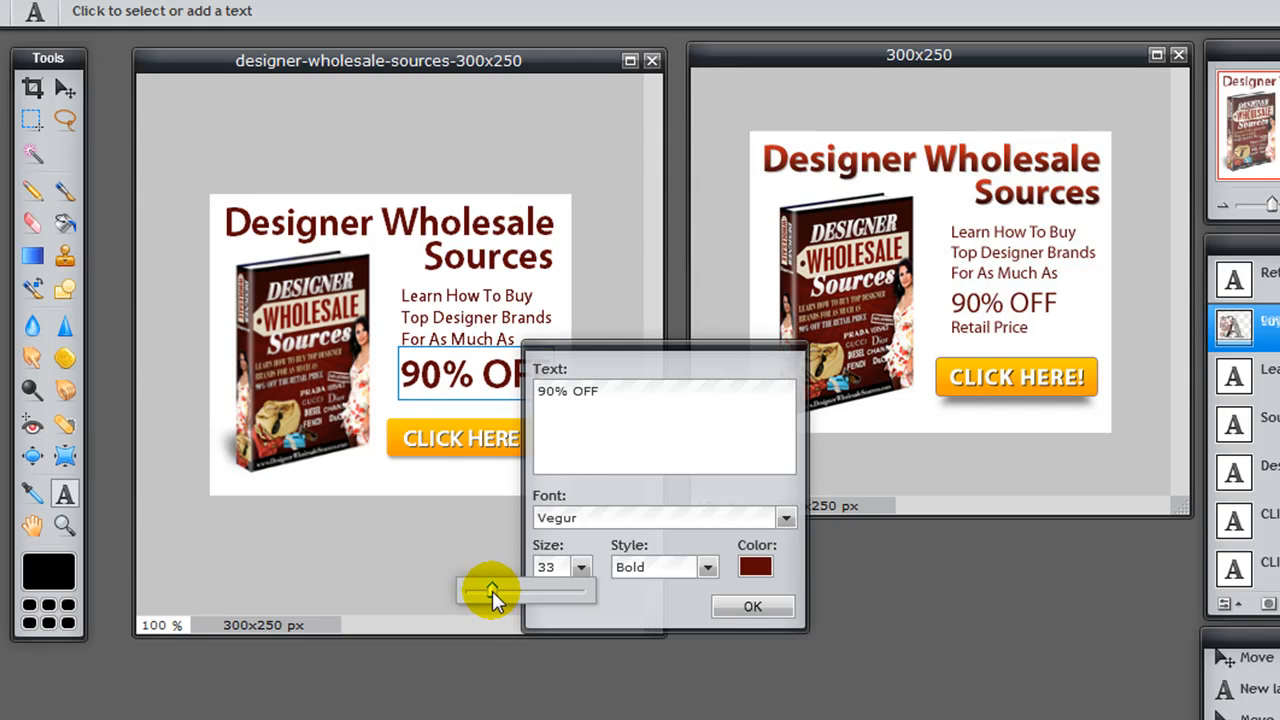
click(725, 606)
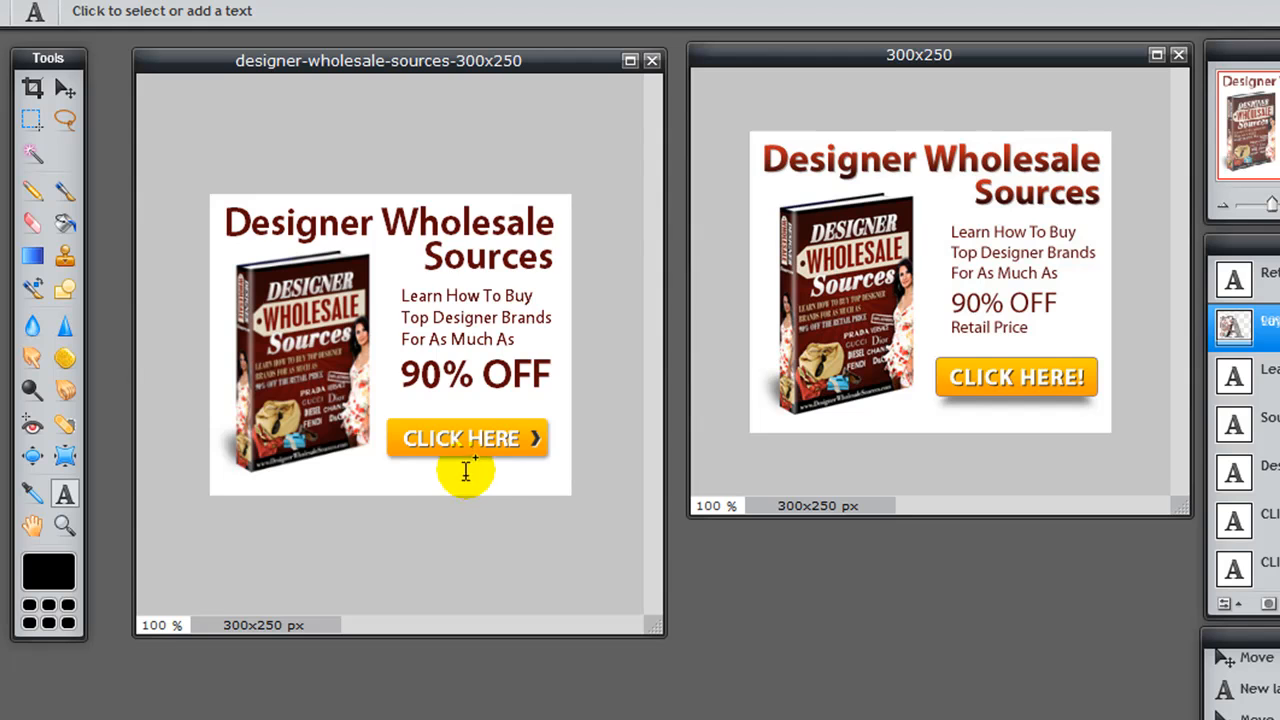
click(64, 88)
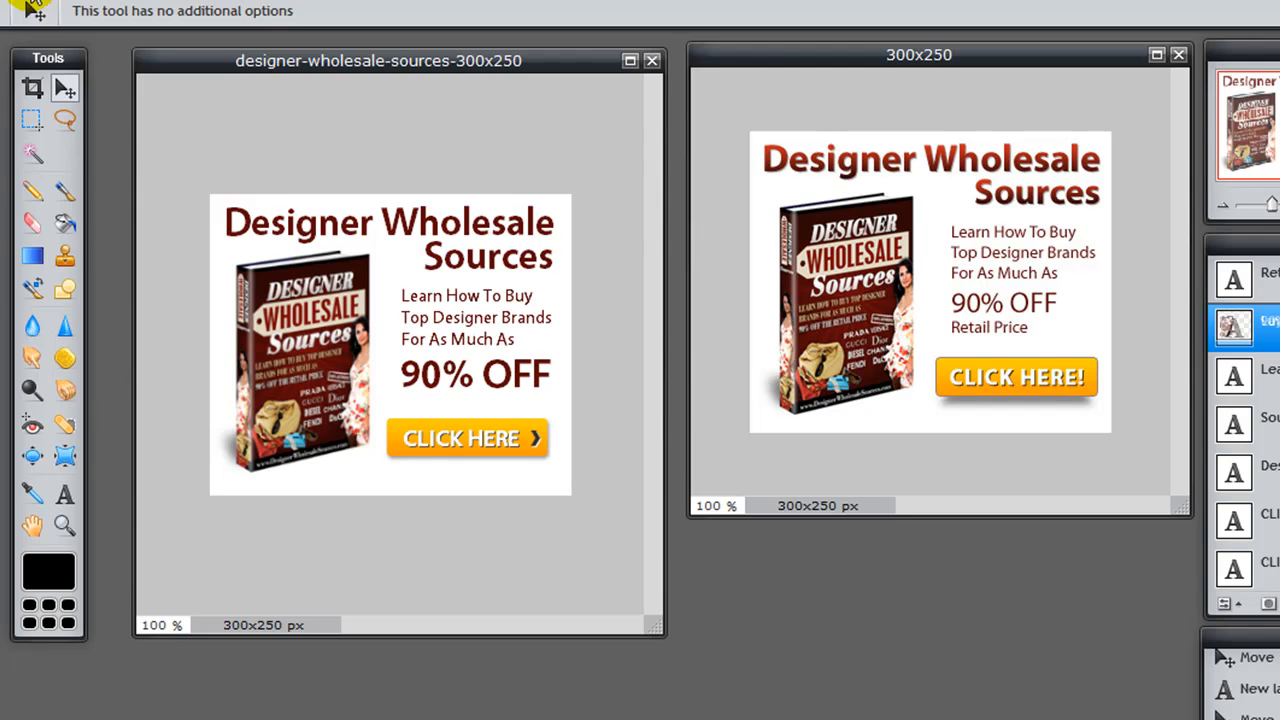
Step: Save the banner to the computer in the layered PXD format as designer-wholesale-sources-300x250.pxd
click(30, 5)
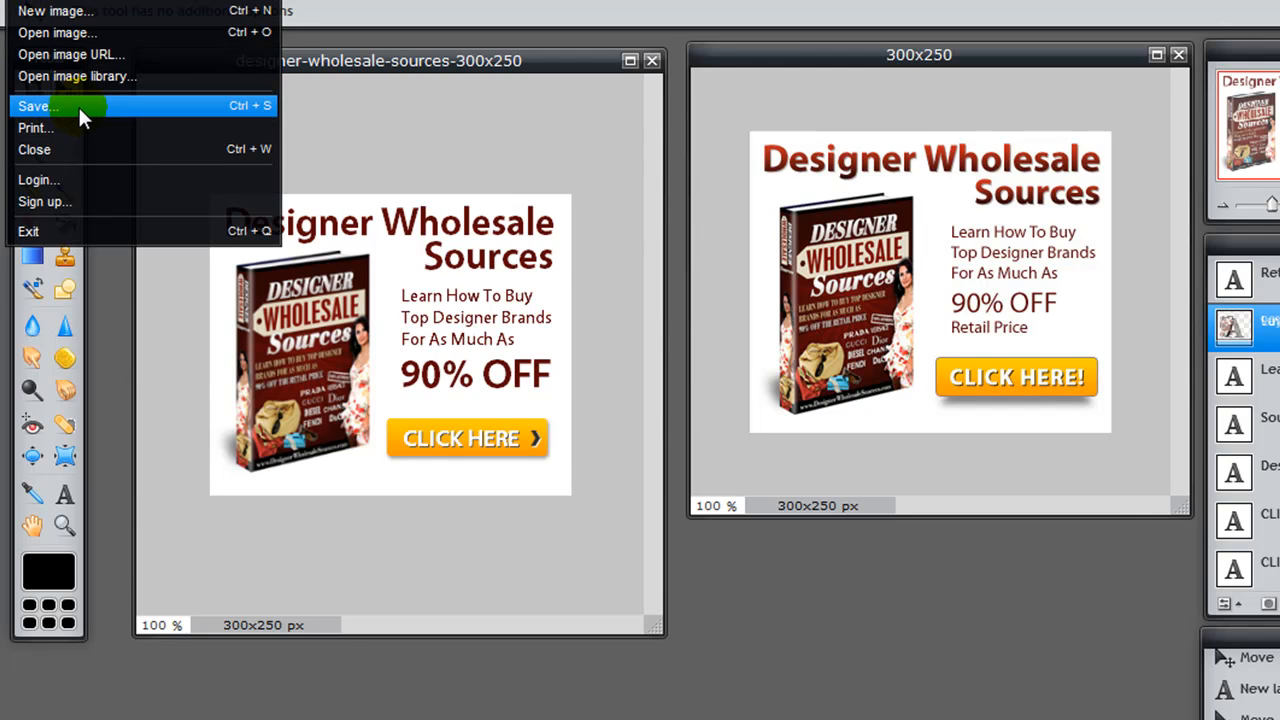
click(80, 117)
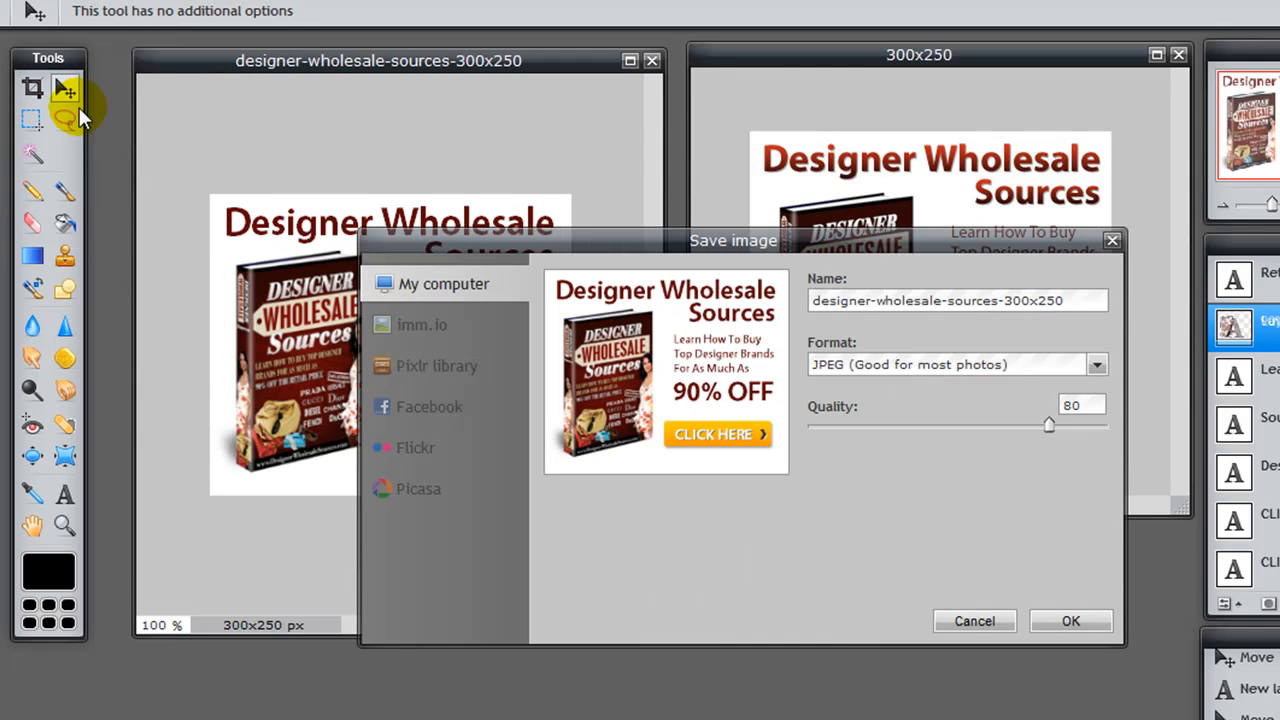
click(910, 366)
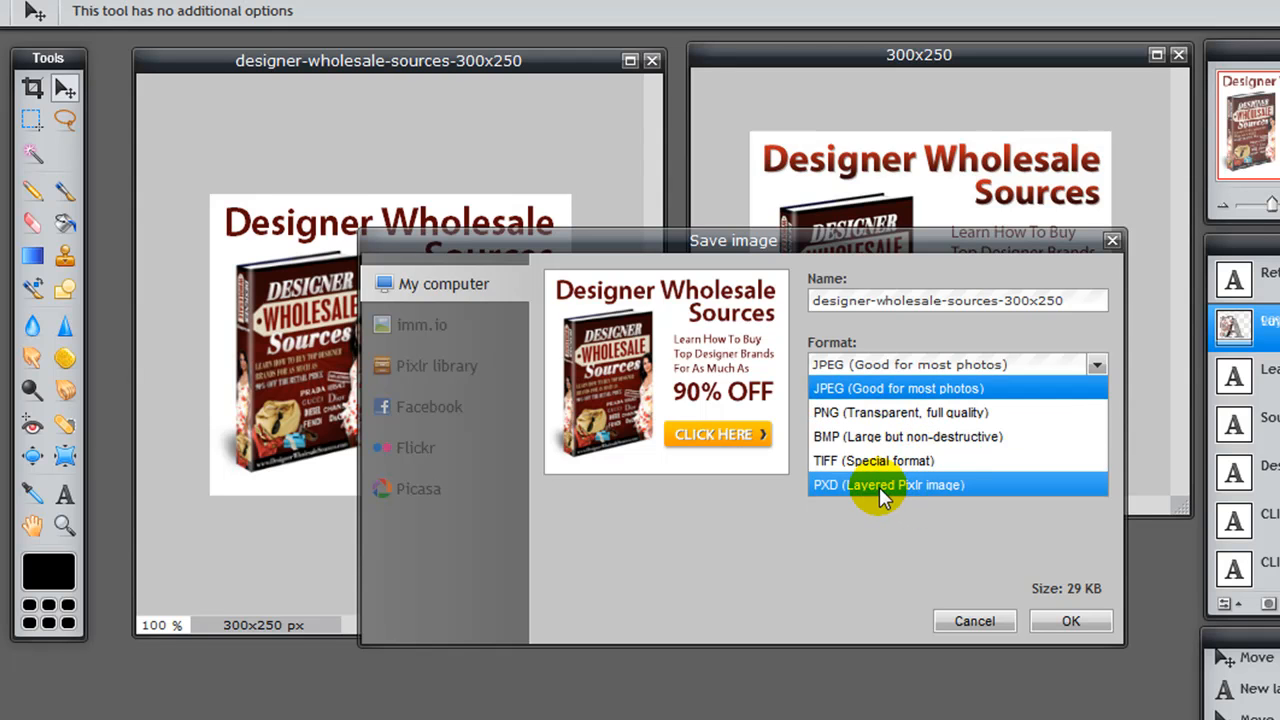
click(920, 483)
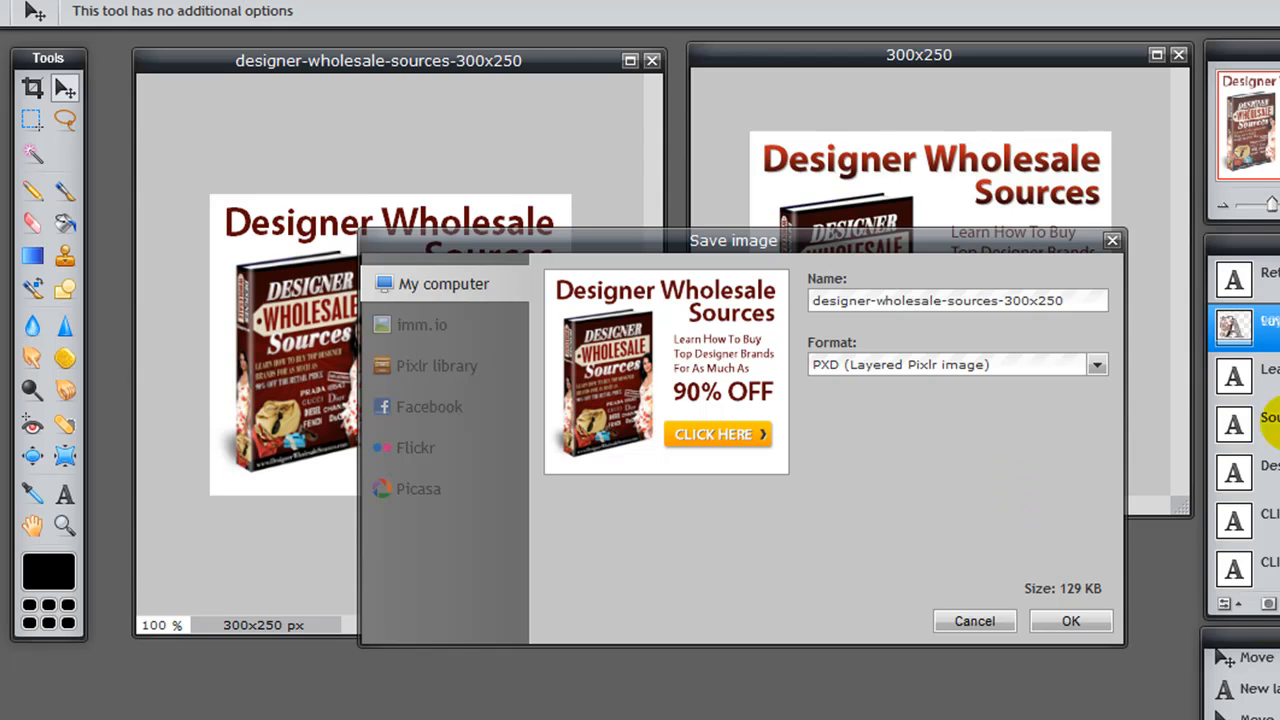
click(1075, 622)
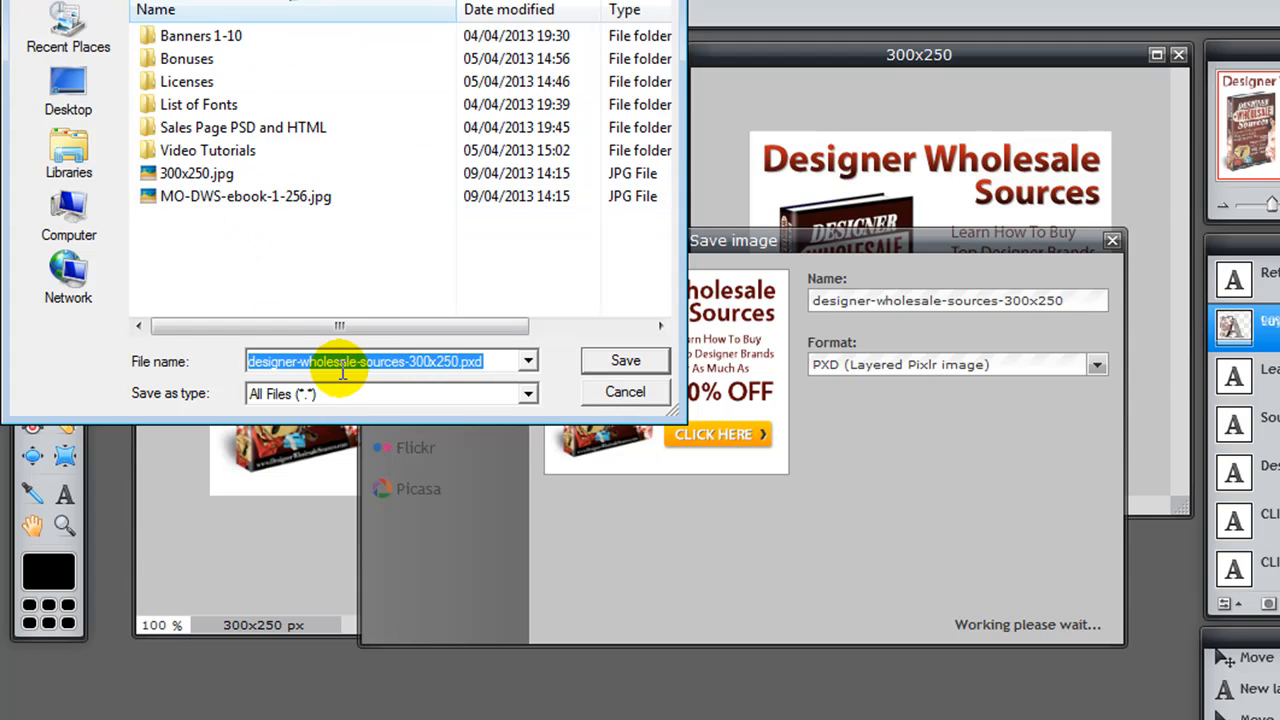
click(420, 366)
drag(460, 362, 249, 360)
click(283, 363)
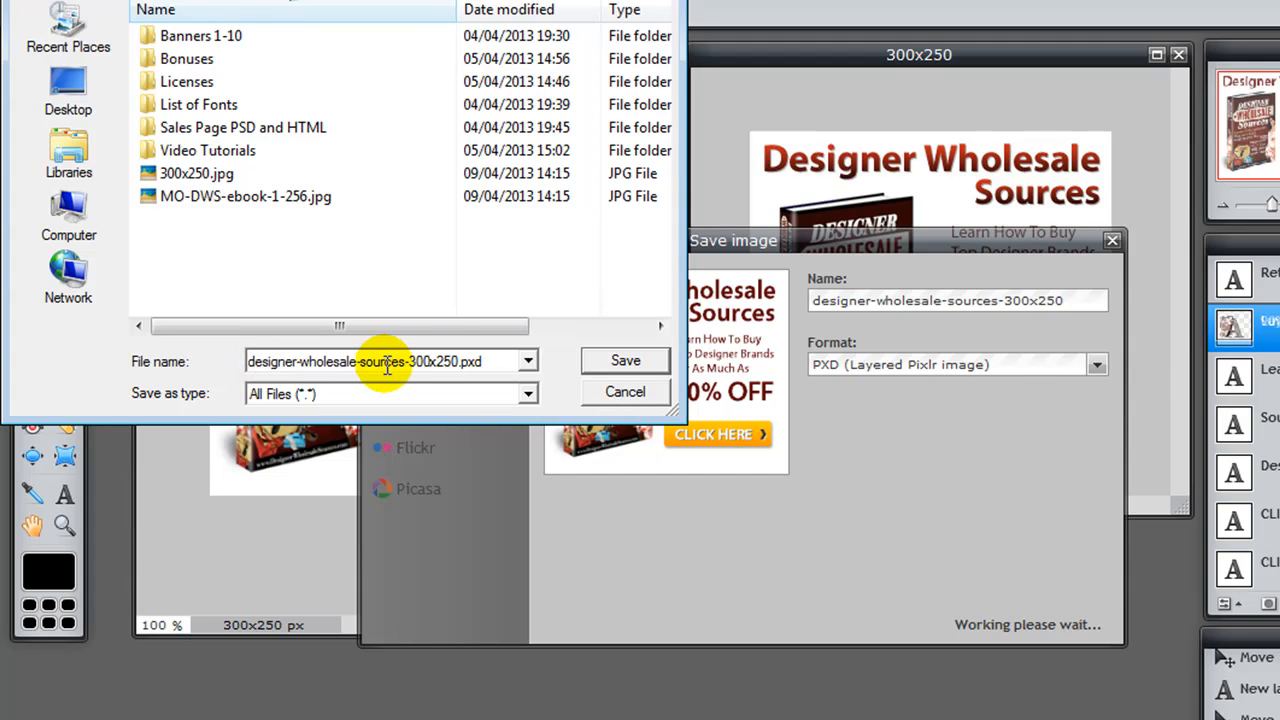
drag(401, 363, 215, 363)
mouse_move(460, 362)
mouse_down()
mouse_move(405, 364)
mouse_move(477, 363)
mouse_move(461, 363)
mouse_up()
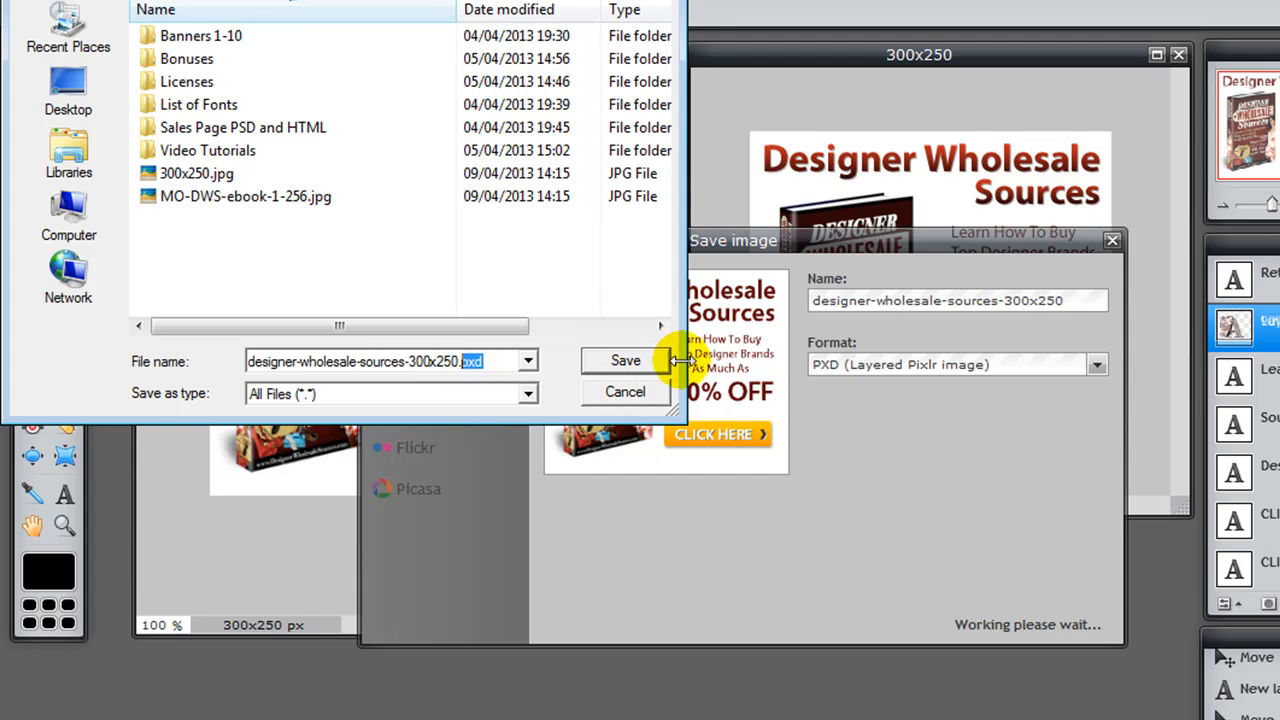
click(634, 361)
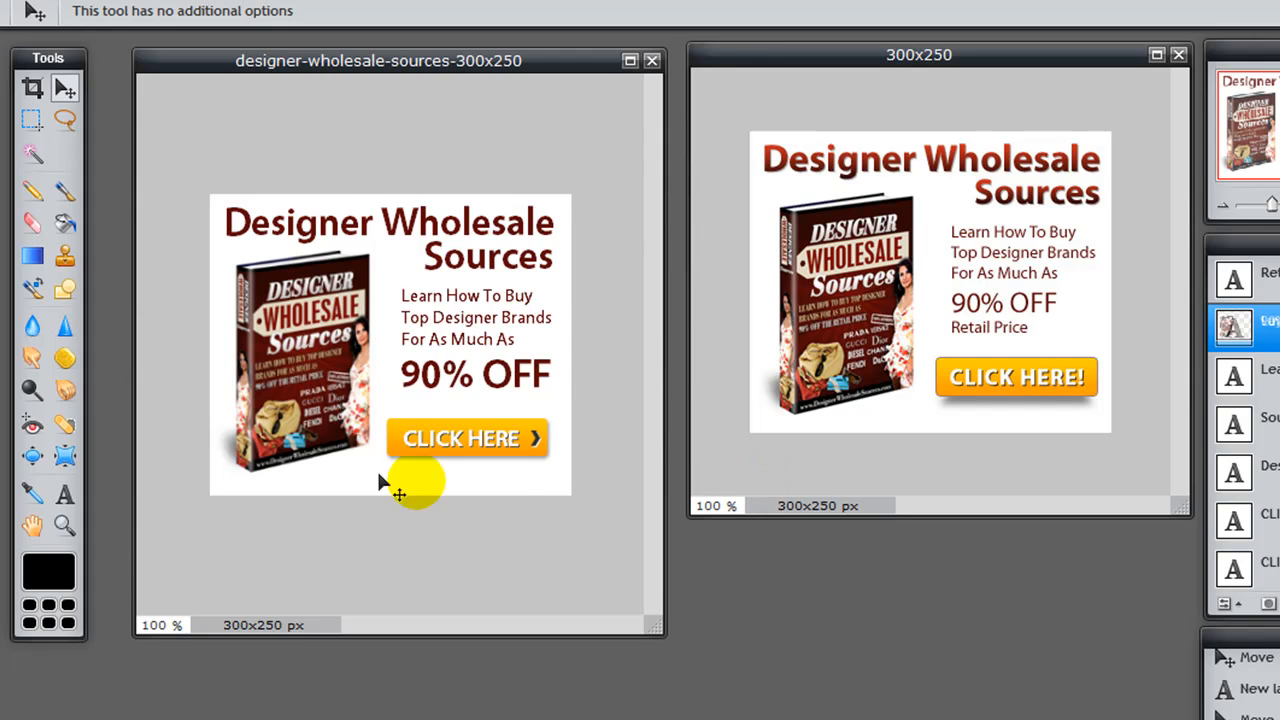
Step: Start saving the banner again in JPEG format, try several quality settings and set the quality to 90
click(25, 8)
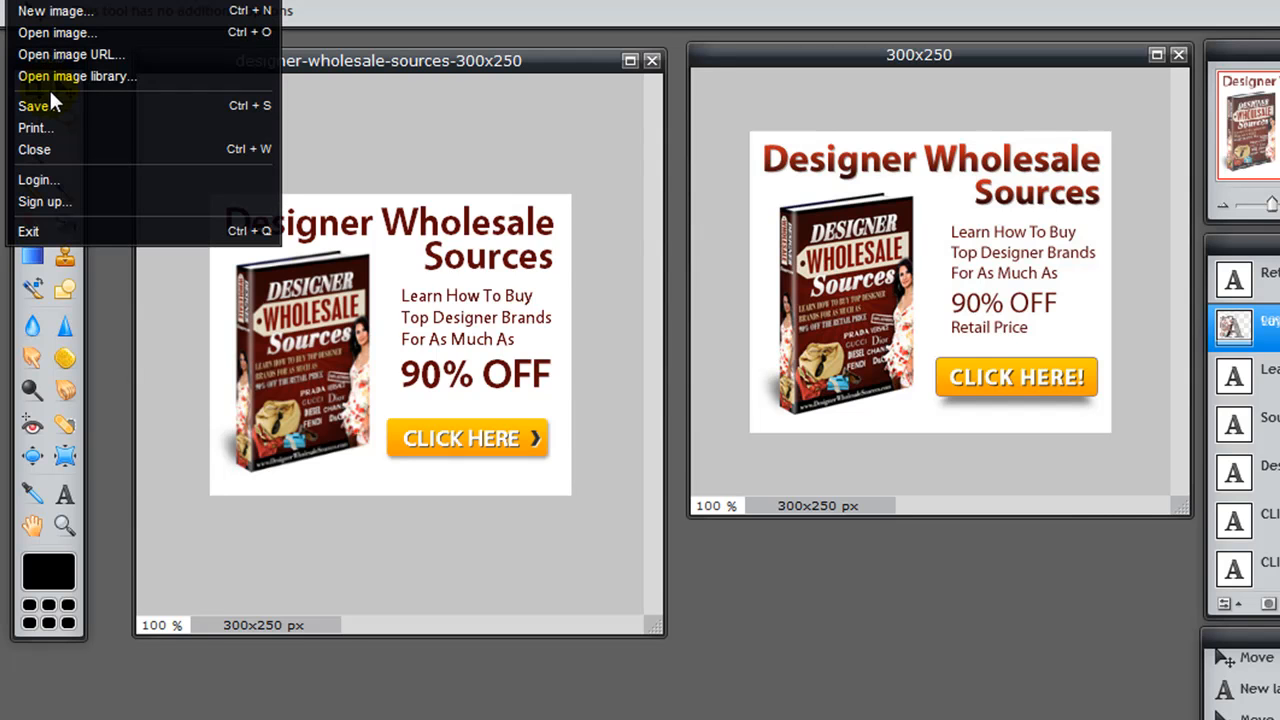
click(64, 105)
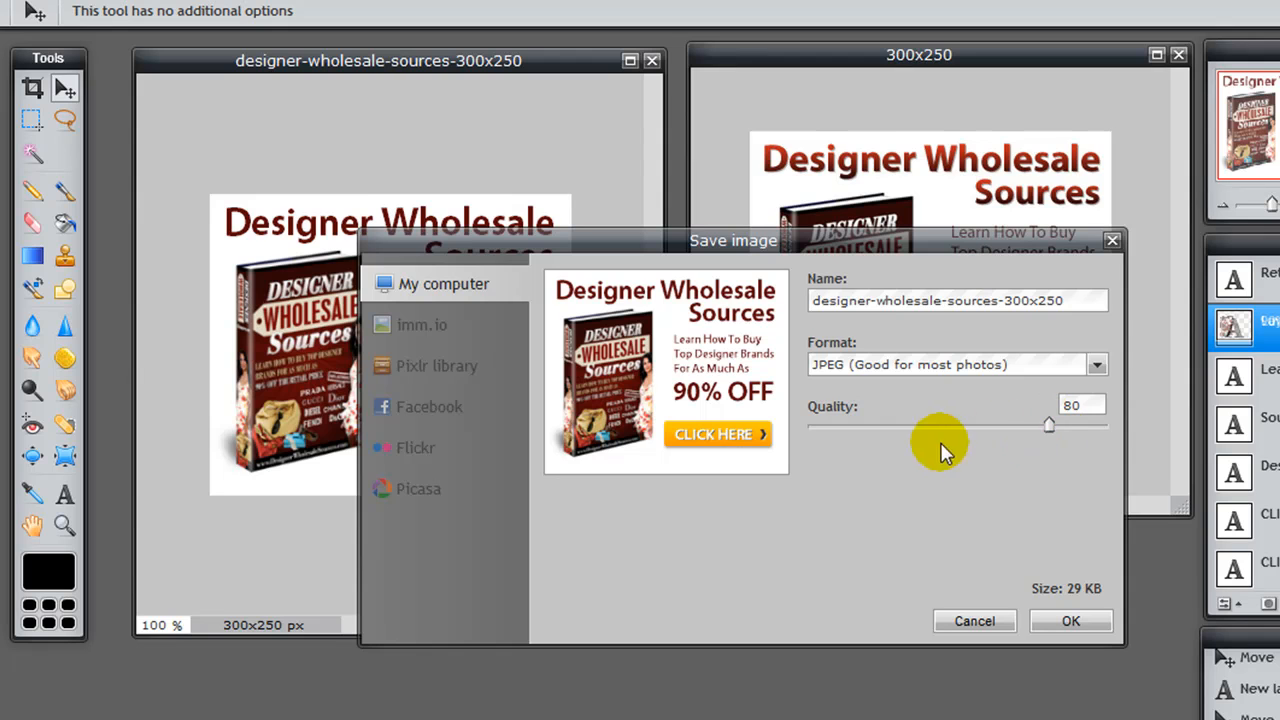
drag(1081, 406, 1055, 411)
click(1078, 592)
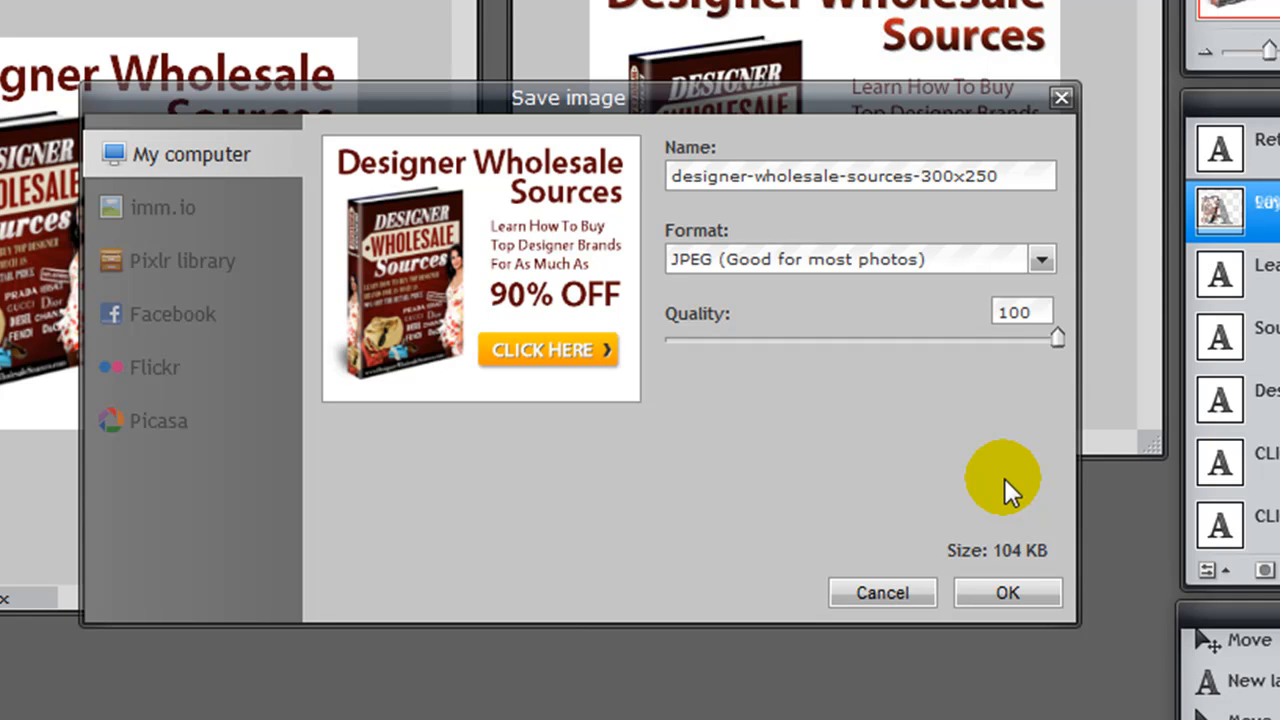
drag(1053, 336, 1009, 341)
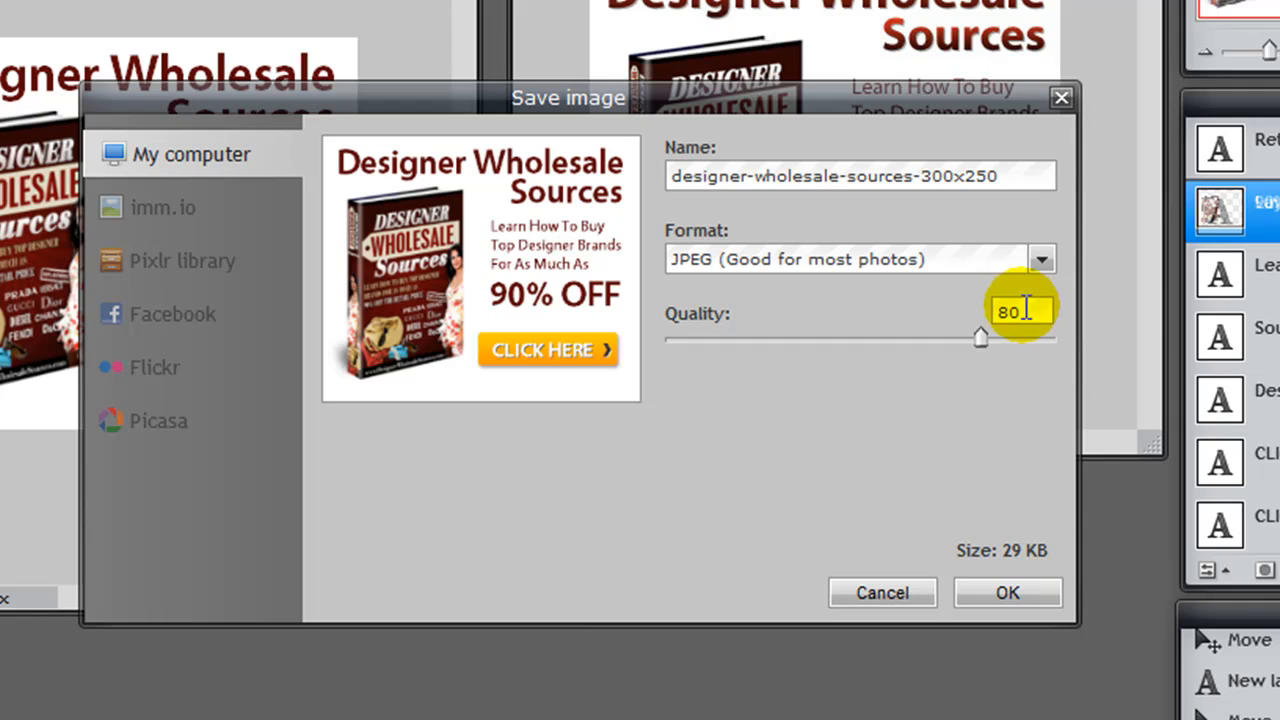
drag(1026, 311, 1003, 313)
text(90)
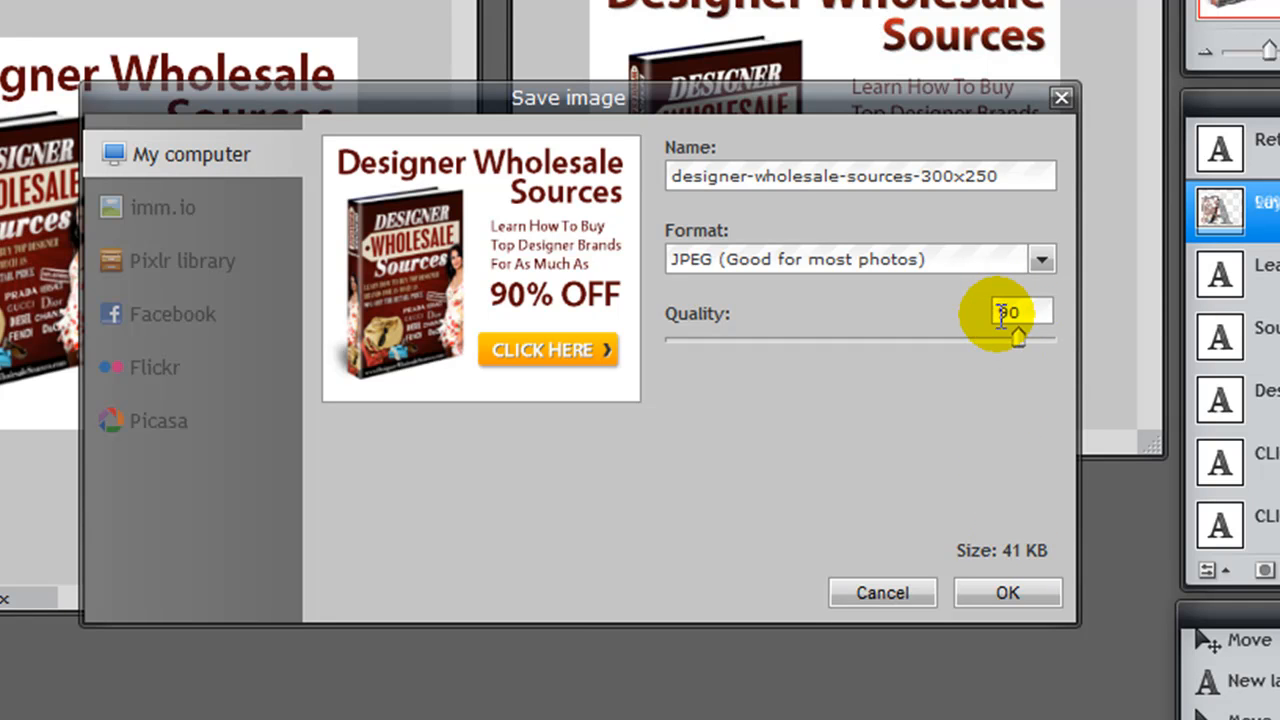
double_click(1006, 313)
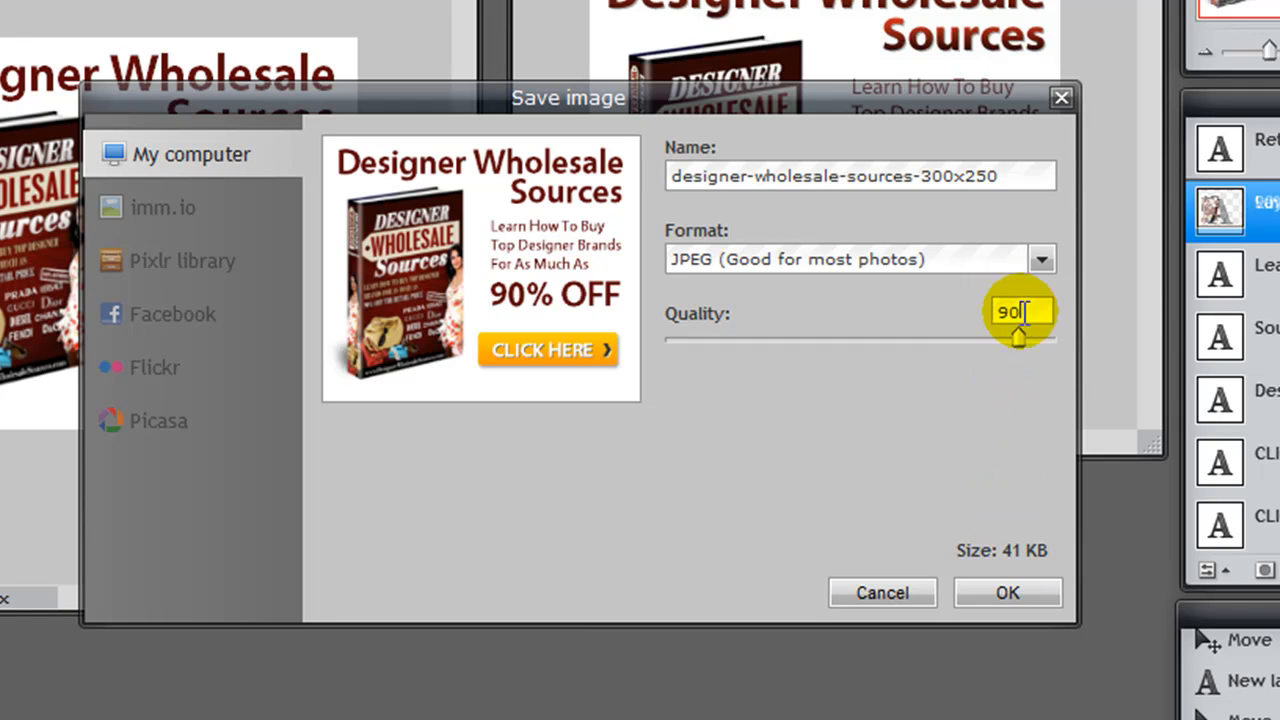
text(80)
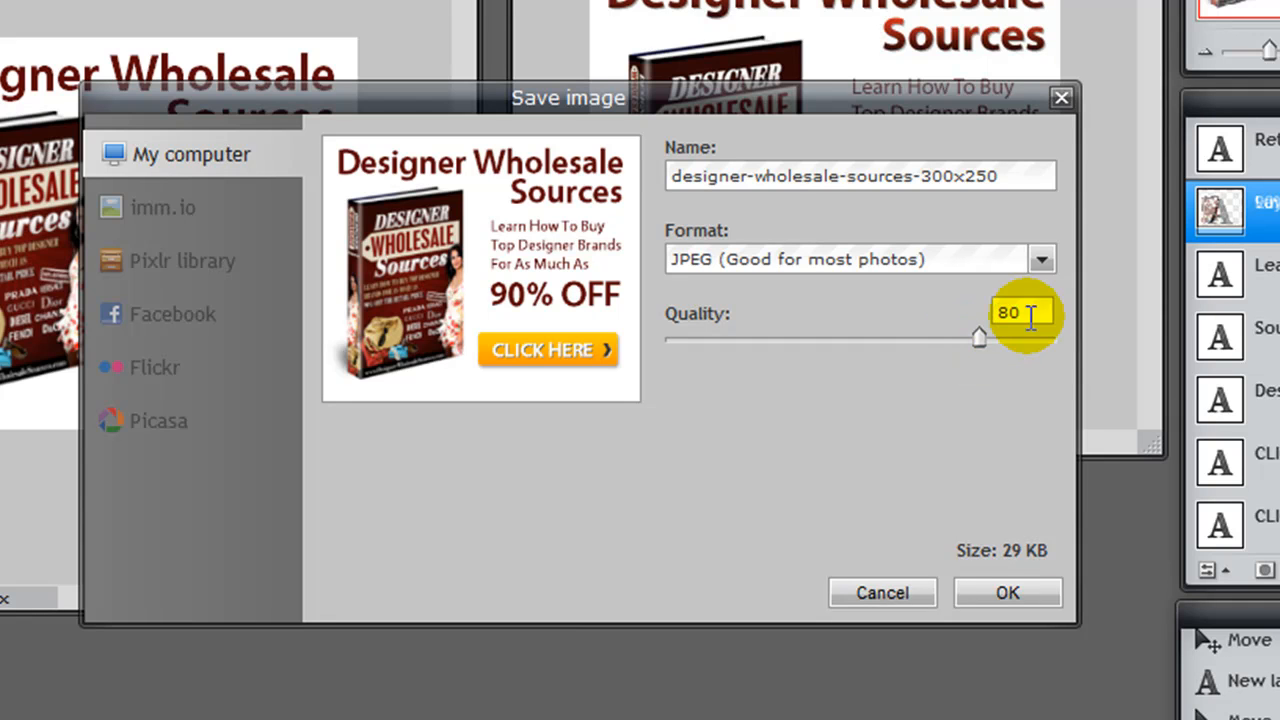
text(90)
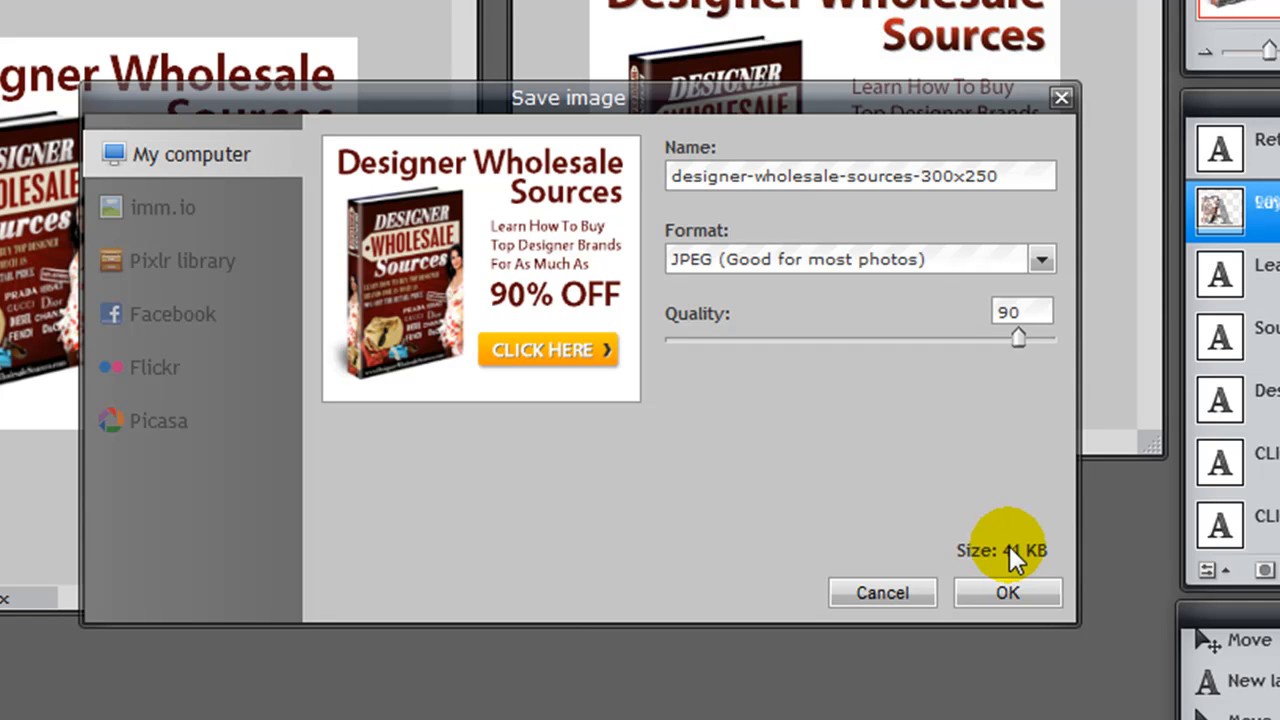
double_click(1034, 312)
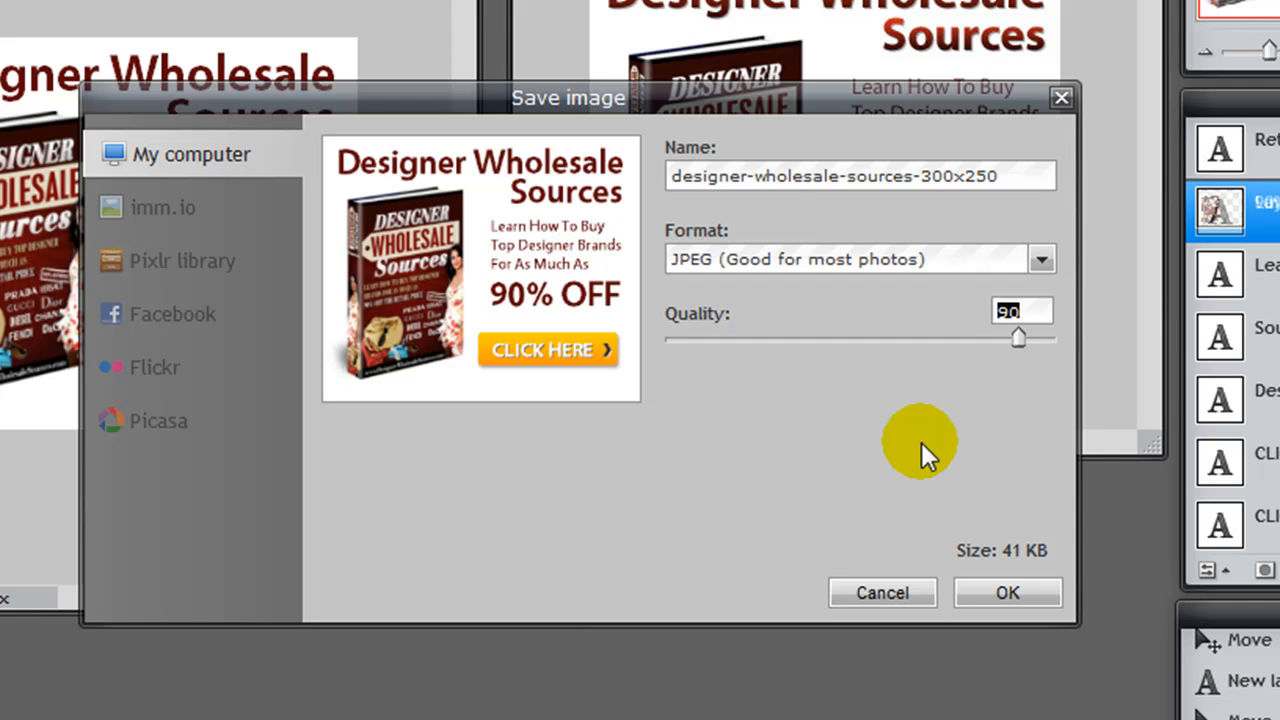
Step: Save the JPEG as designer-wholesale-sources-300x250.jpg in the Pro-Marketing-Banners-1-10 folder
click(997, 592)
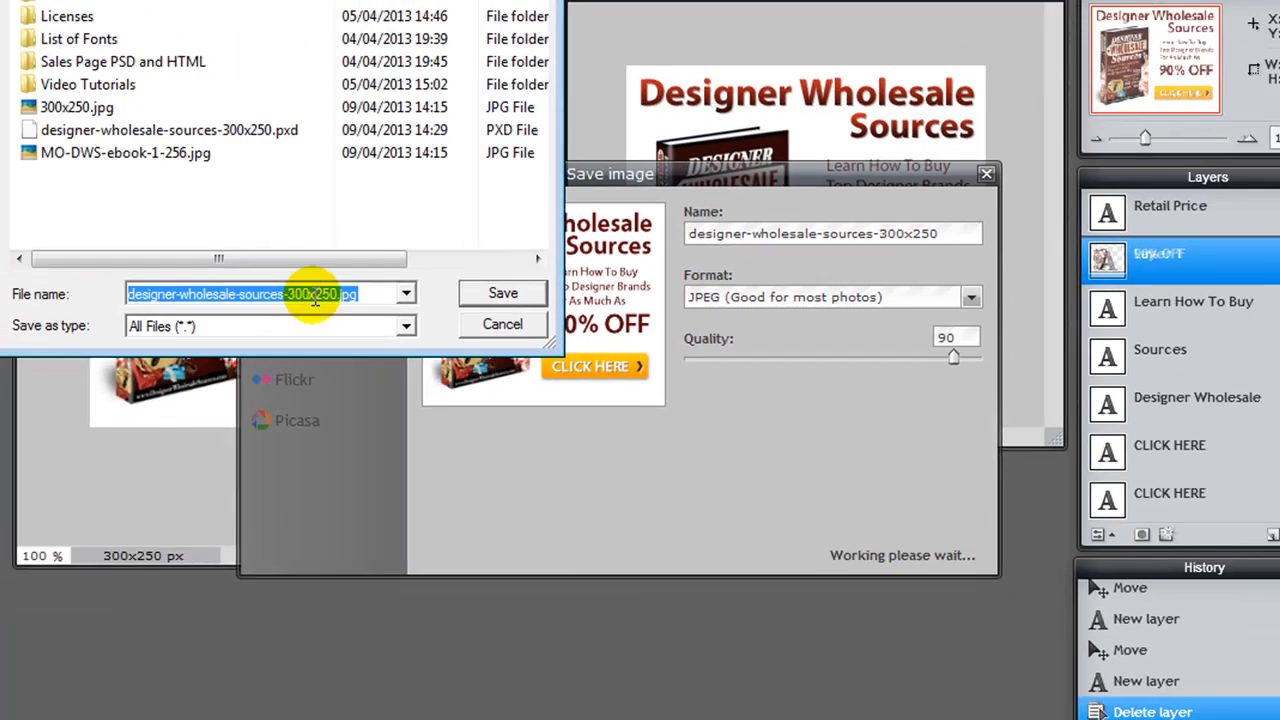
click(228, 264)
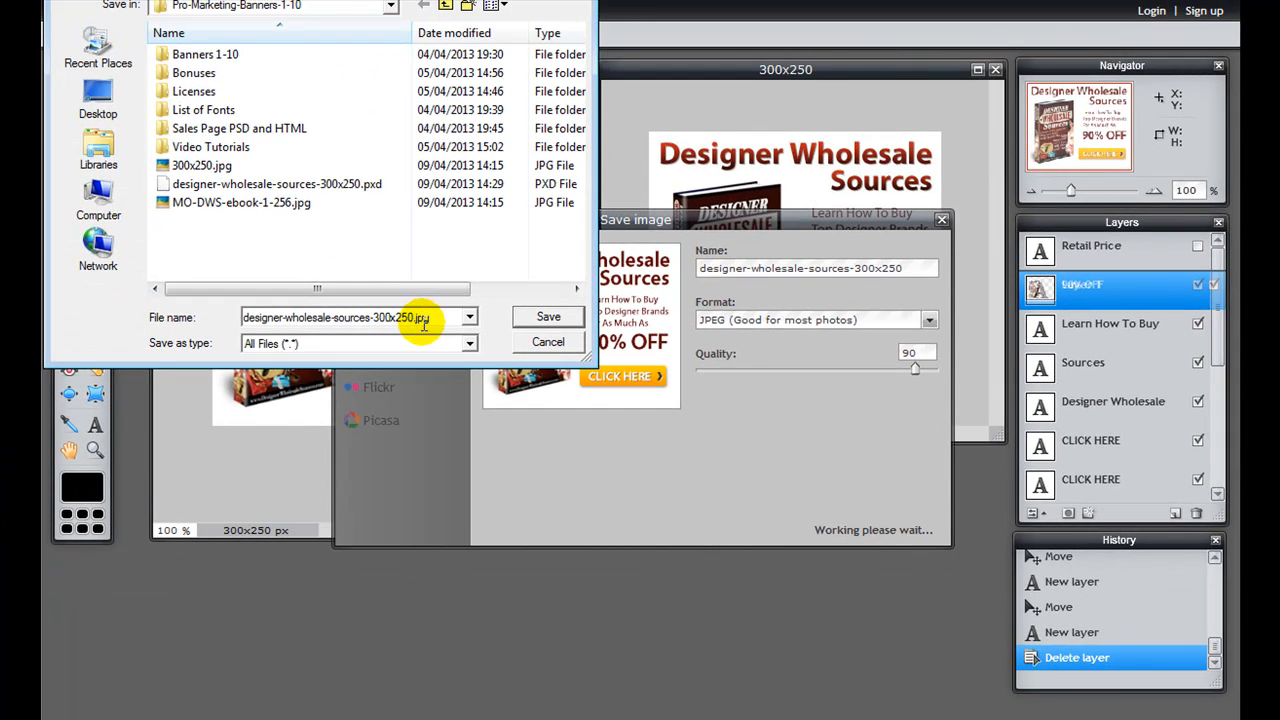
click(546, 316)
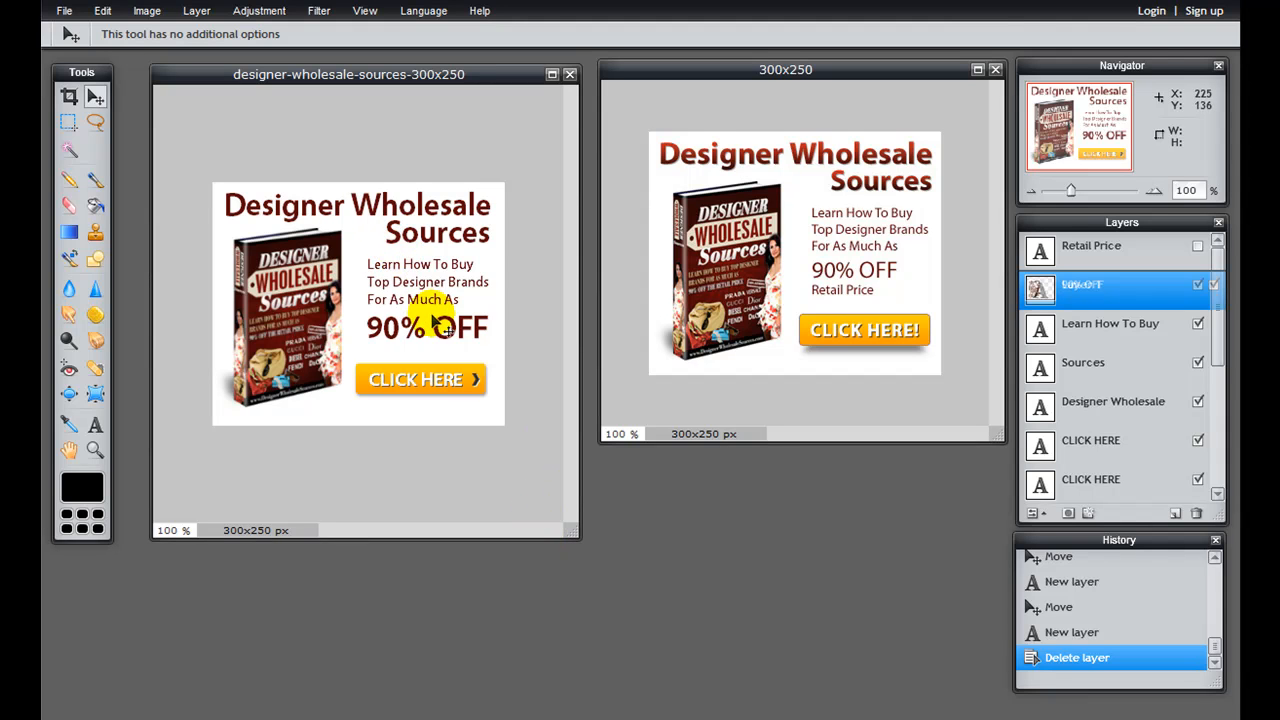
Step: Switch to the project folder in Windows Explorer and preview designer-wholesale-sources-300x250.jpg and the sample 300x250.jpg
key(ctrl+z)
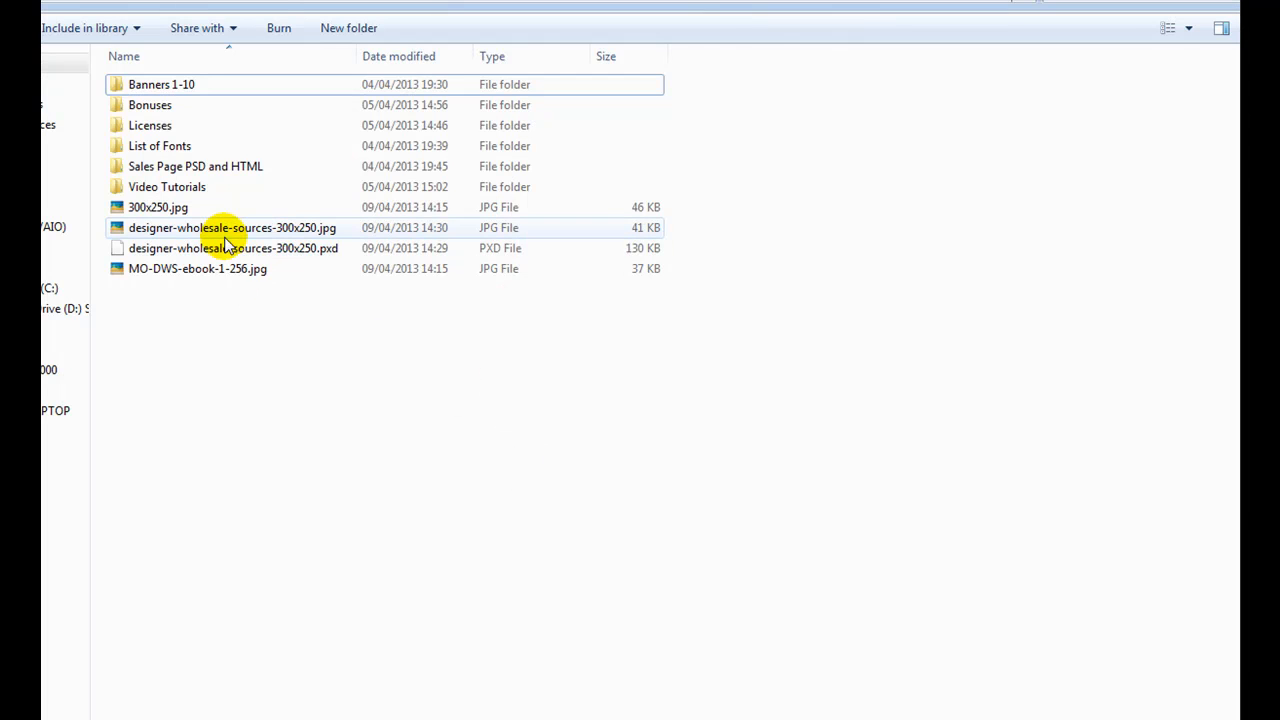
double_click(228, 230)
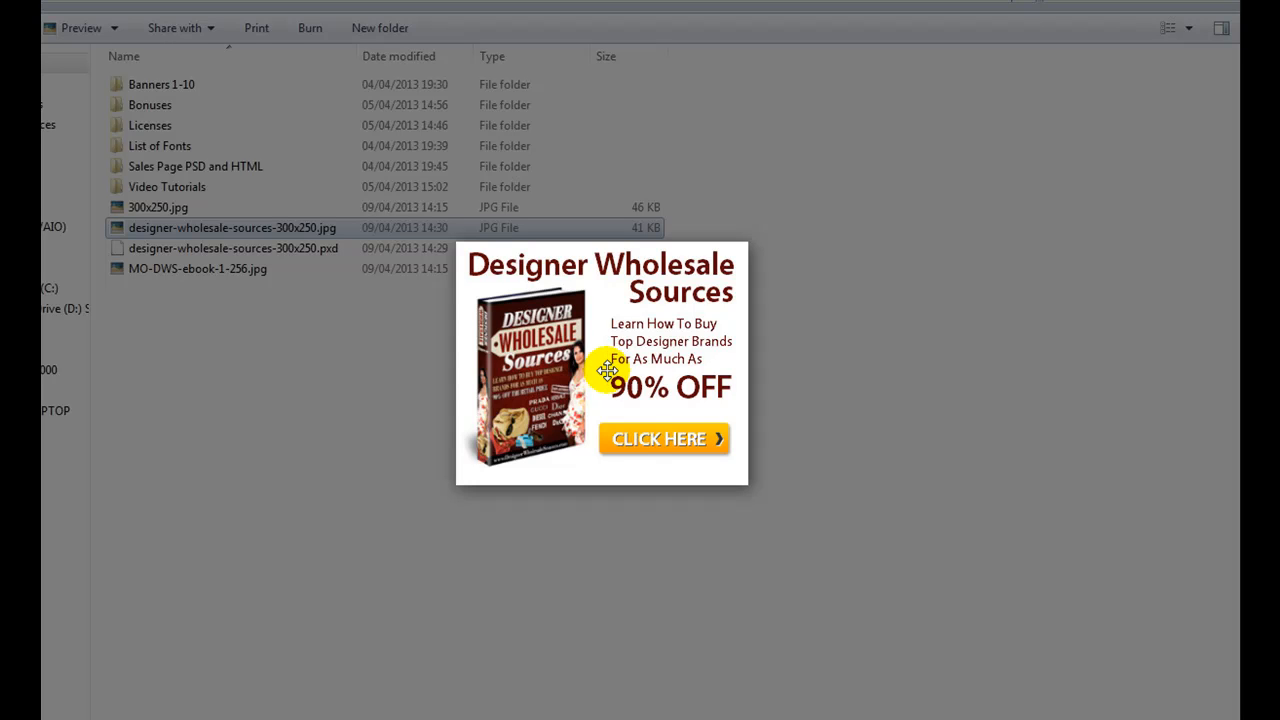
click(770, 299)
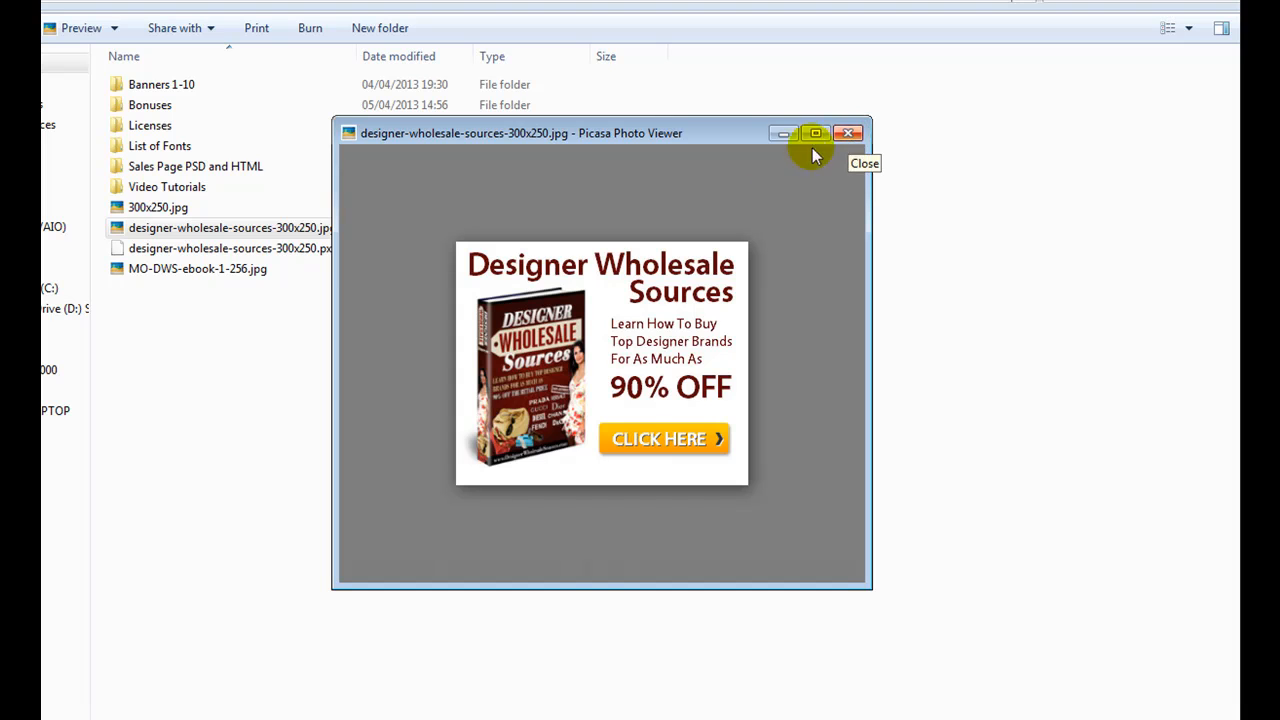
double_click(159, 211)
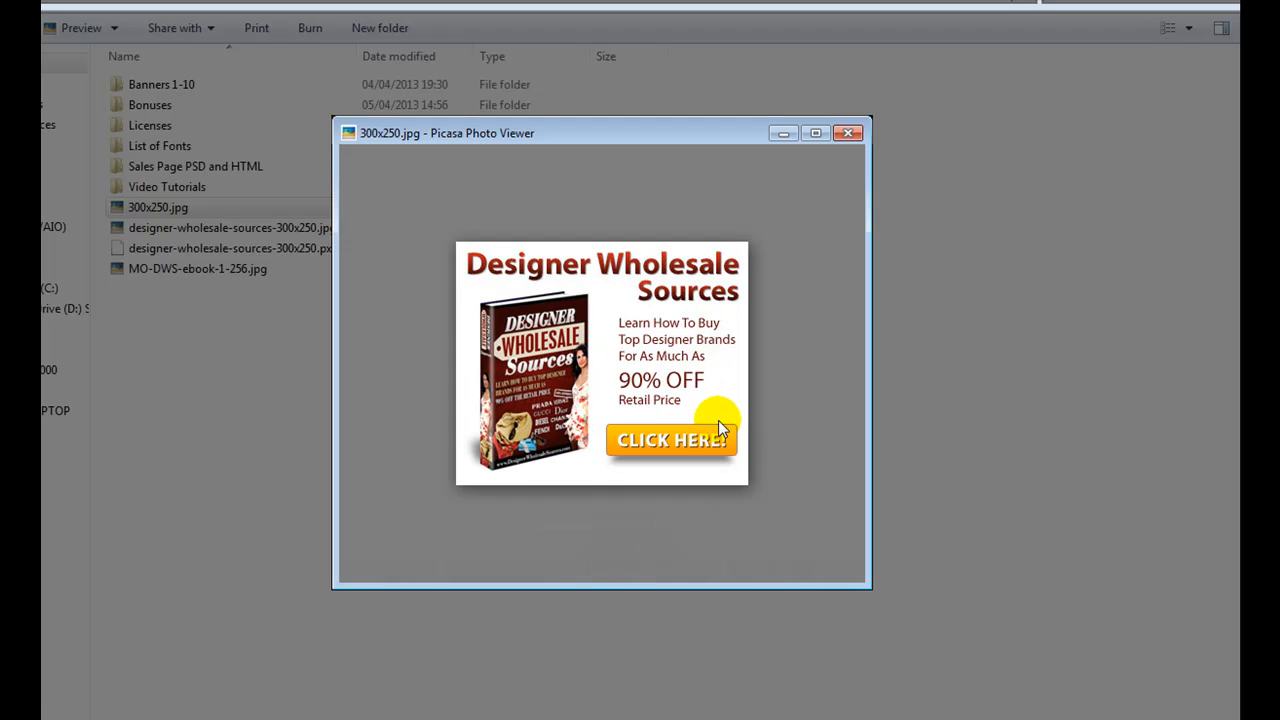
key(Escape)
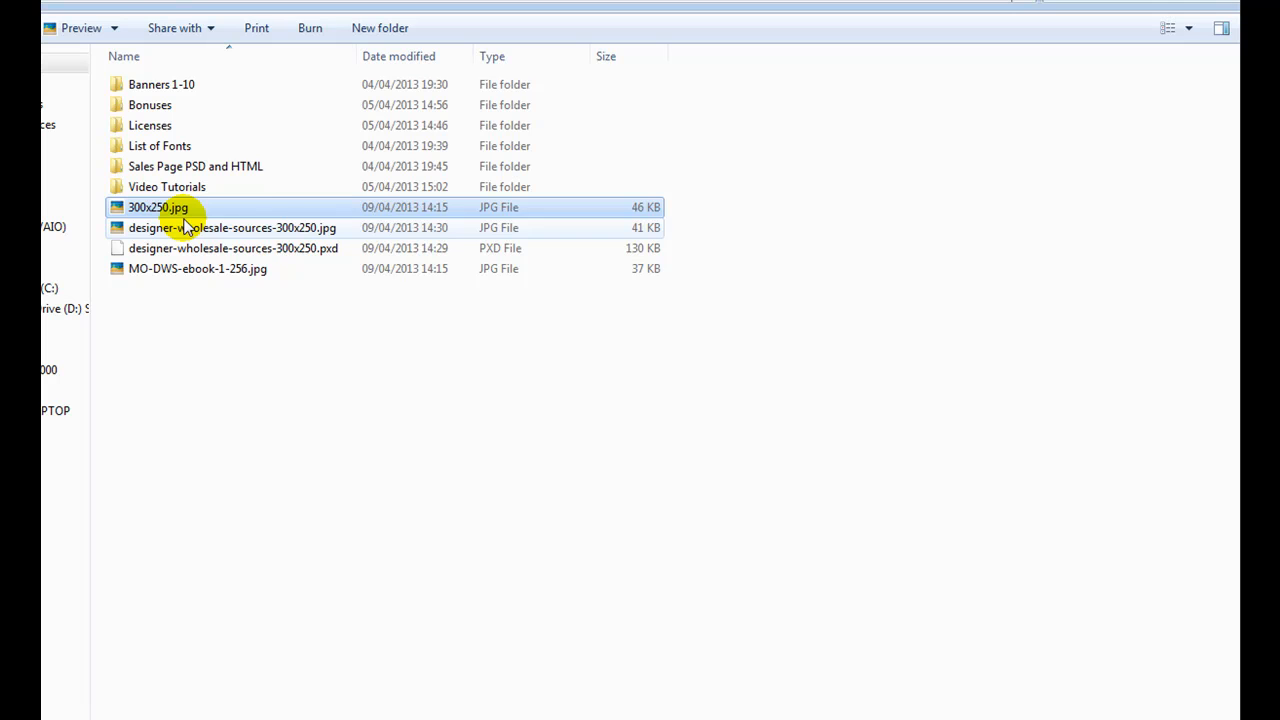
Step: Show the project folder as large thumbnails to compare the sample and the recreated banner, and return it to a list view
click(1189, 30)
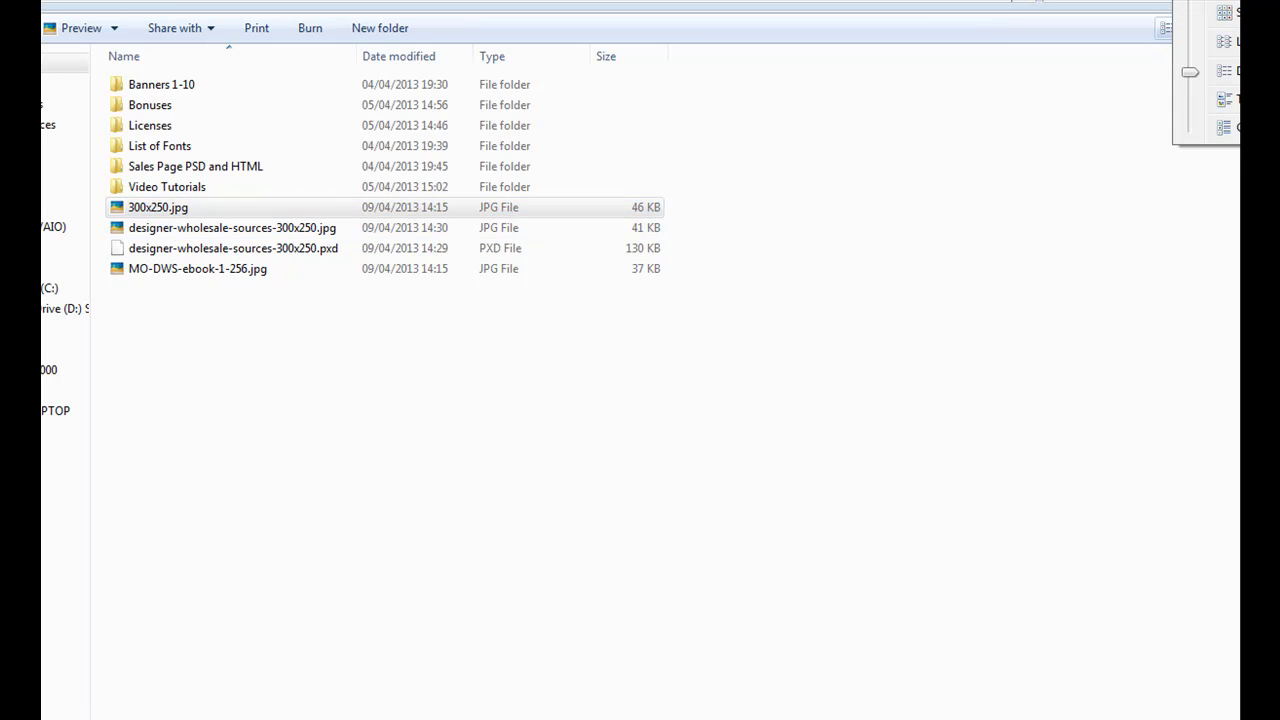
click(1222, 12)
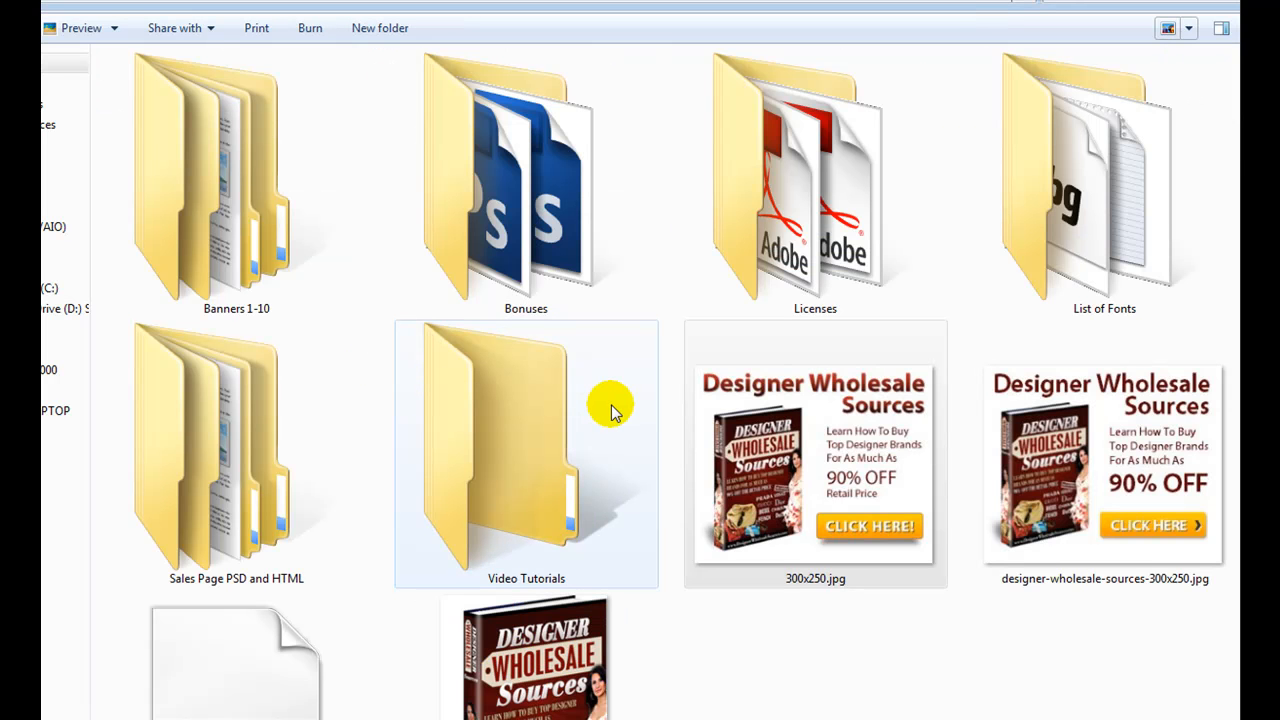
click(755, 450)
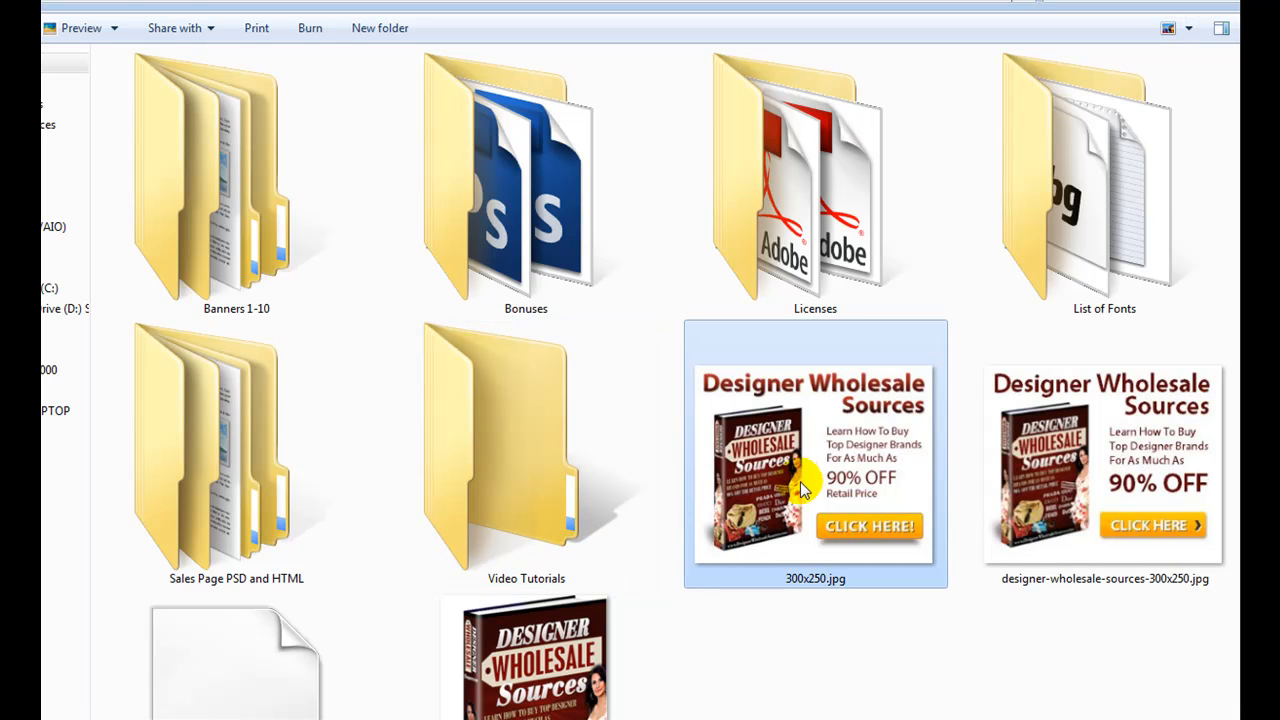
click(1065, 505)
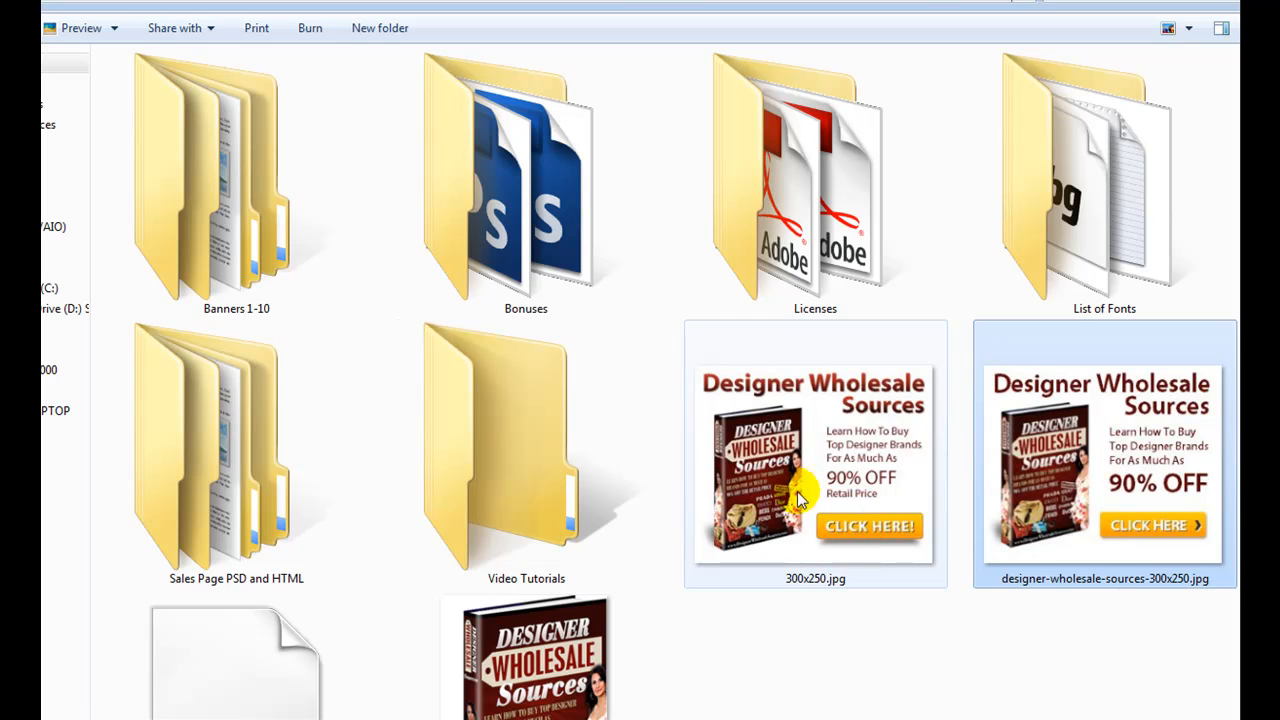
click(1192, 30)
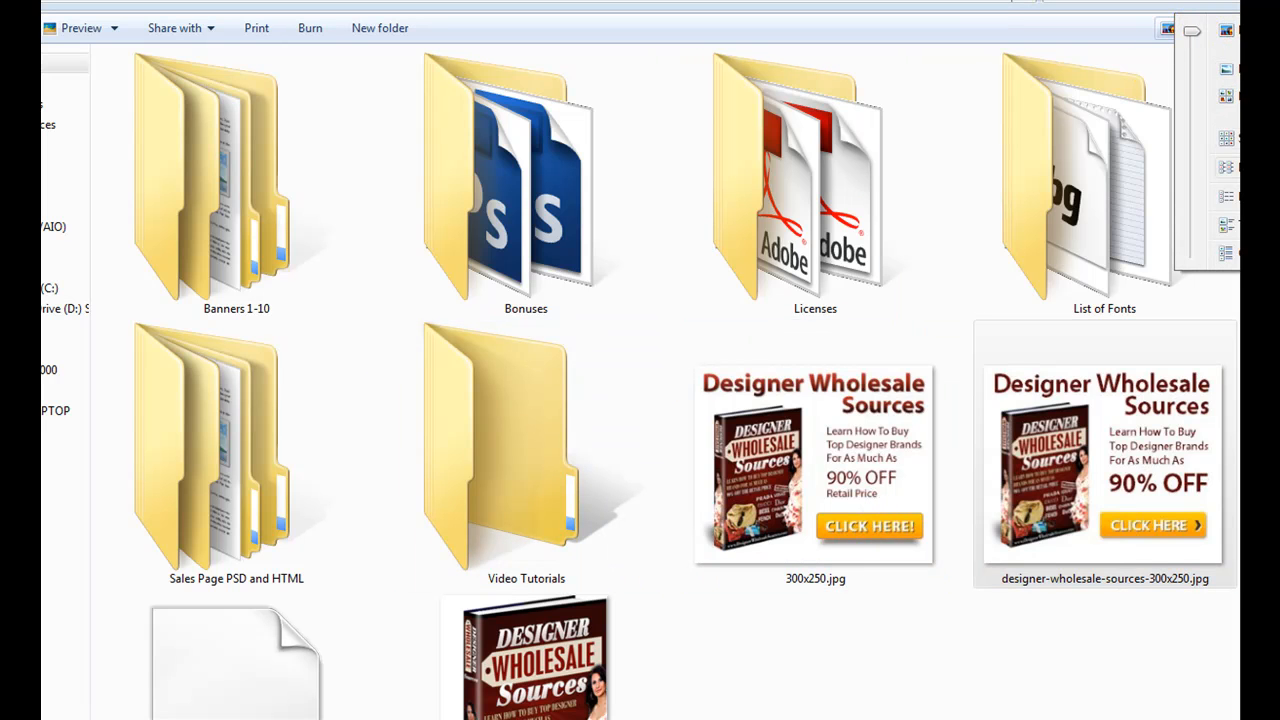
click(1226, 168)
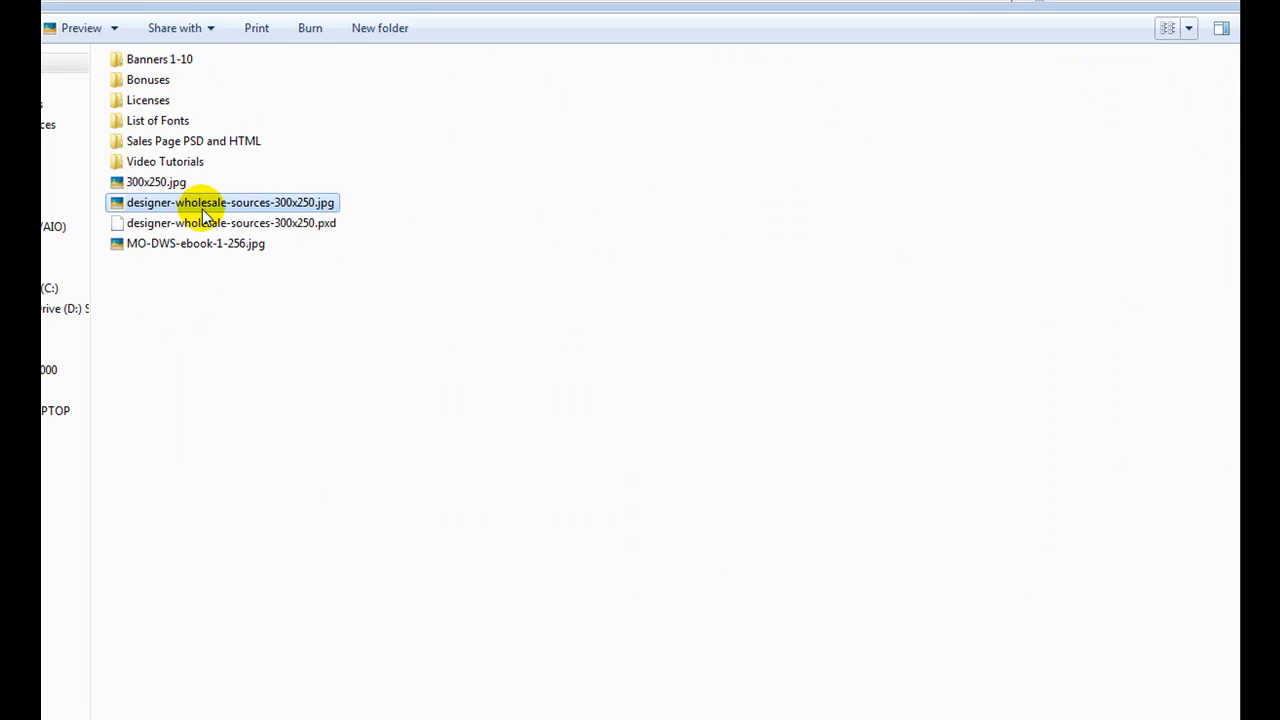
Step: Examine the blank button images in the Blank Buttons subfolder of Bonuses and go back to Bonuses
double_click(152, 80)
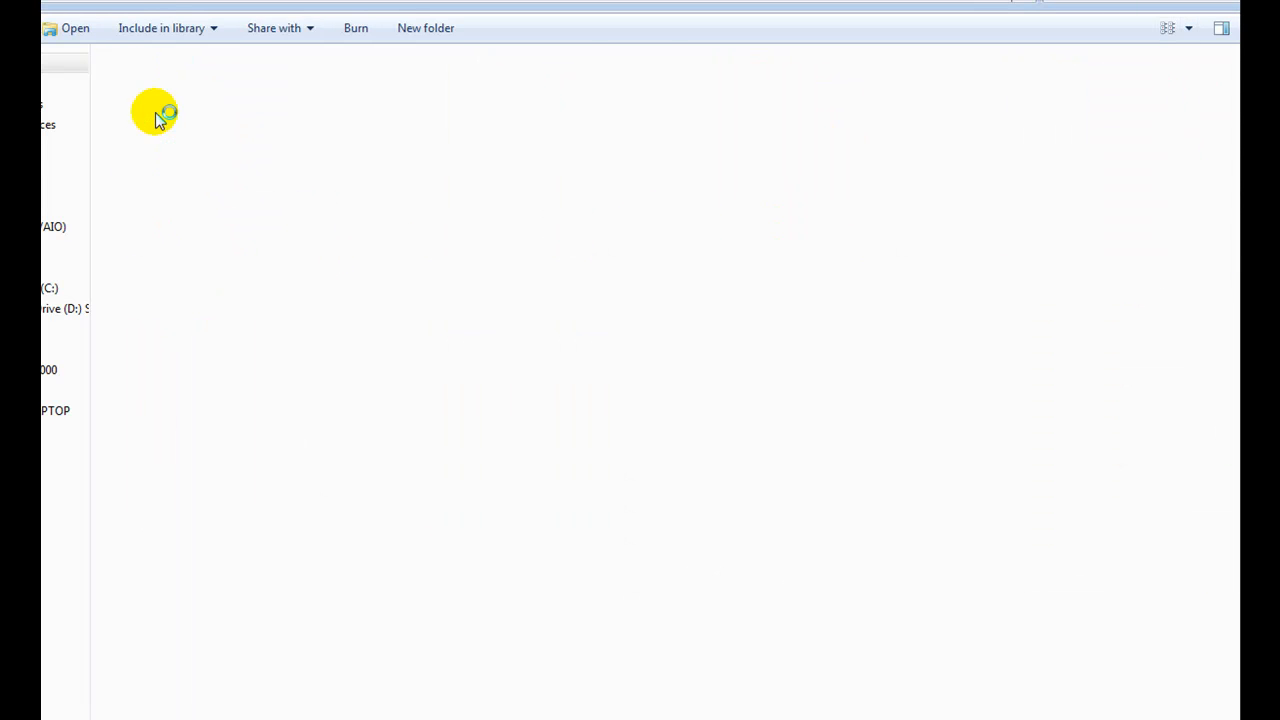
click(156, 108)
double_click(156, 108)
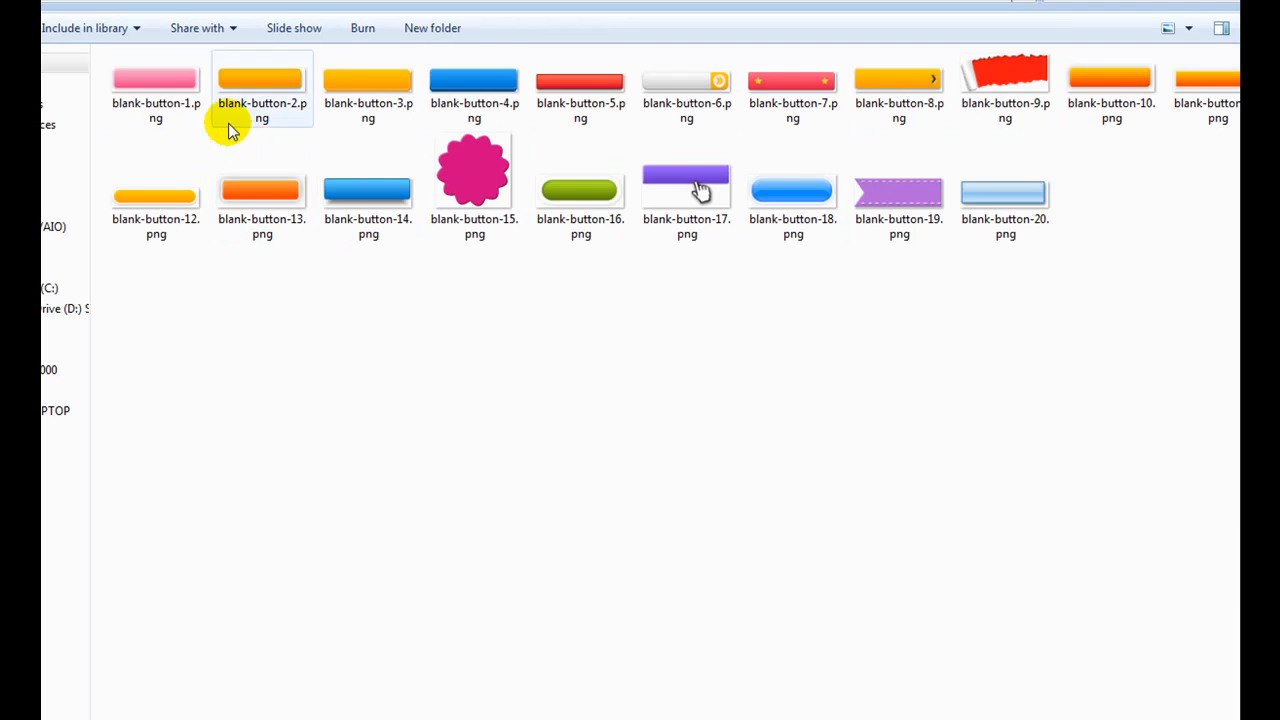
key(BackSpace)
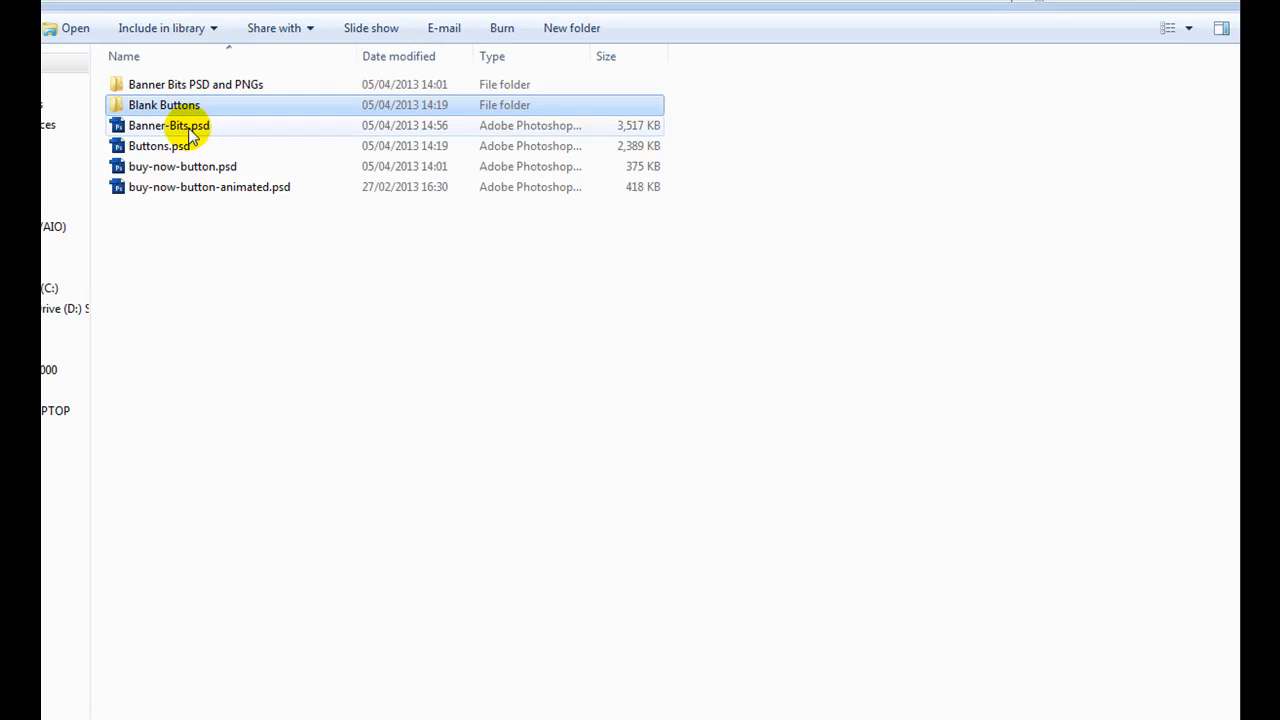